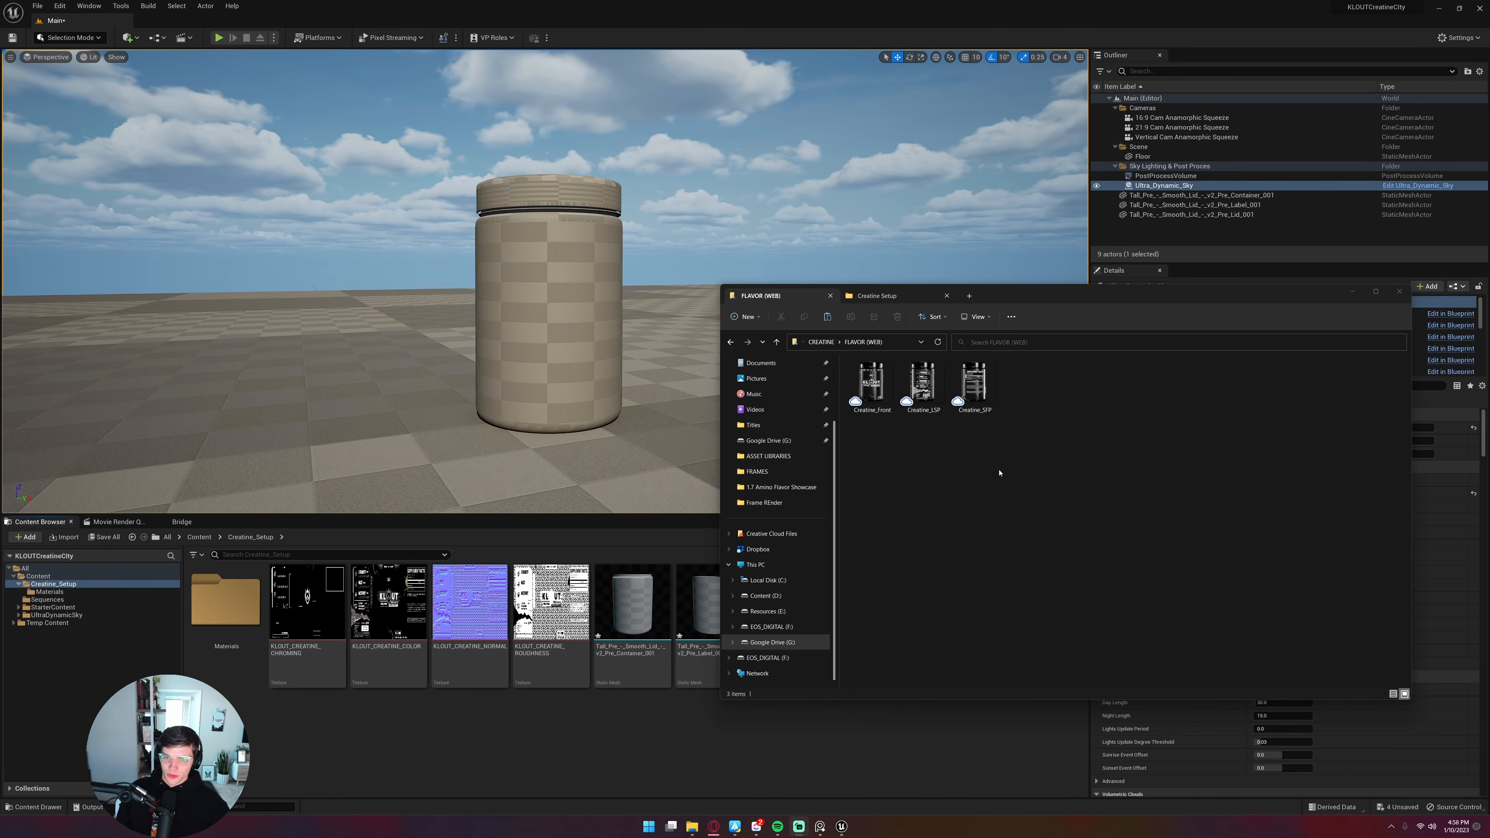
# Open the Creatine_Front reference image from the FLAVOR (WEB) folder and move its window aside
pyautogui.click(998, 555)
pyautogui.moveTo(1090, 517); pyautogui.dragTo(967, 422)
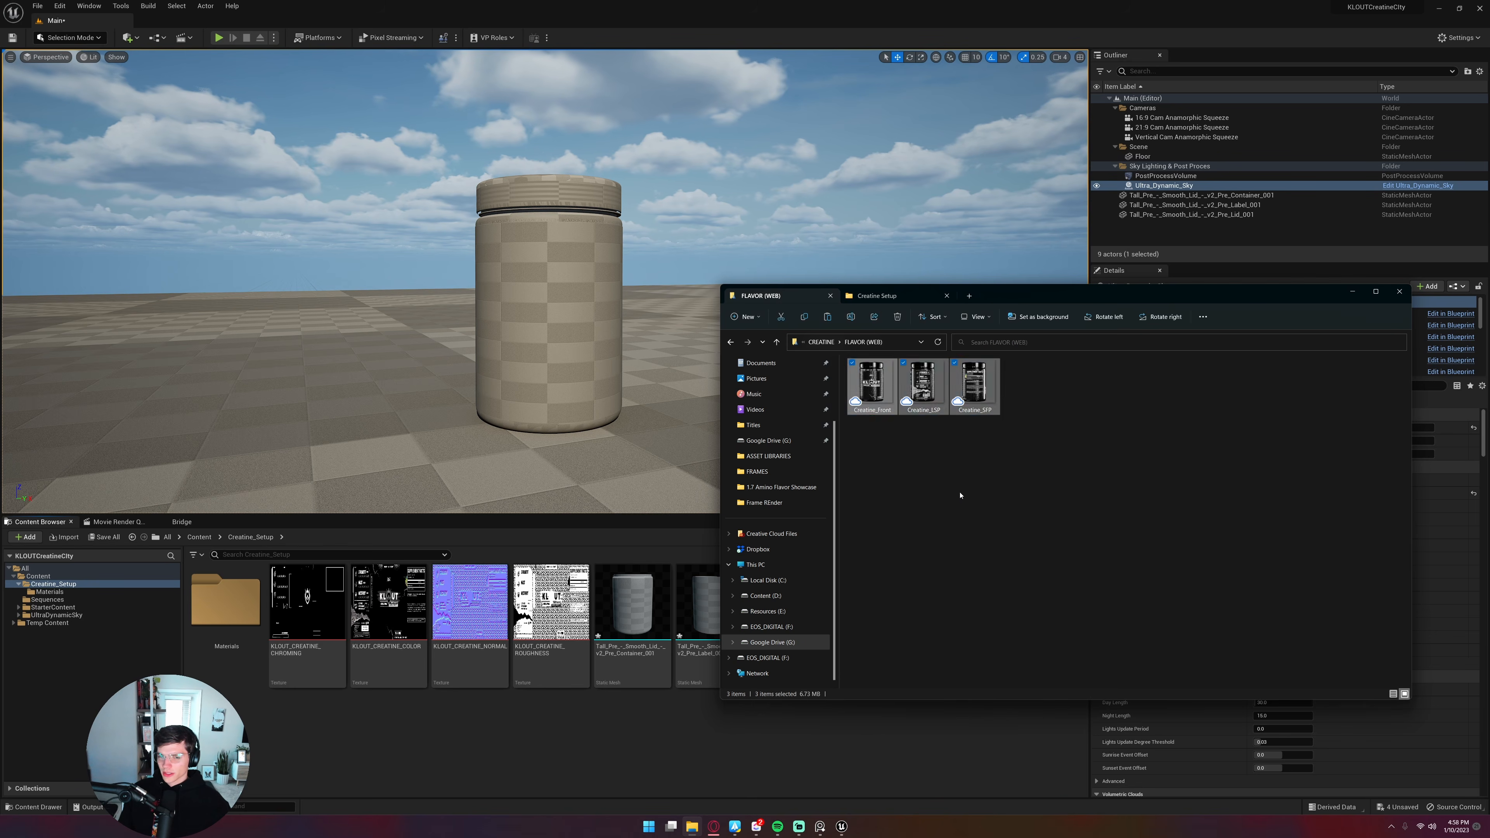
pyautogui.doubleClick(872, 385)
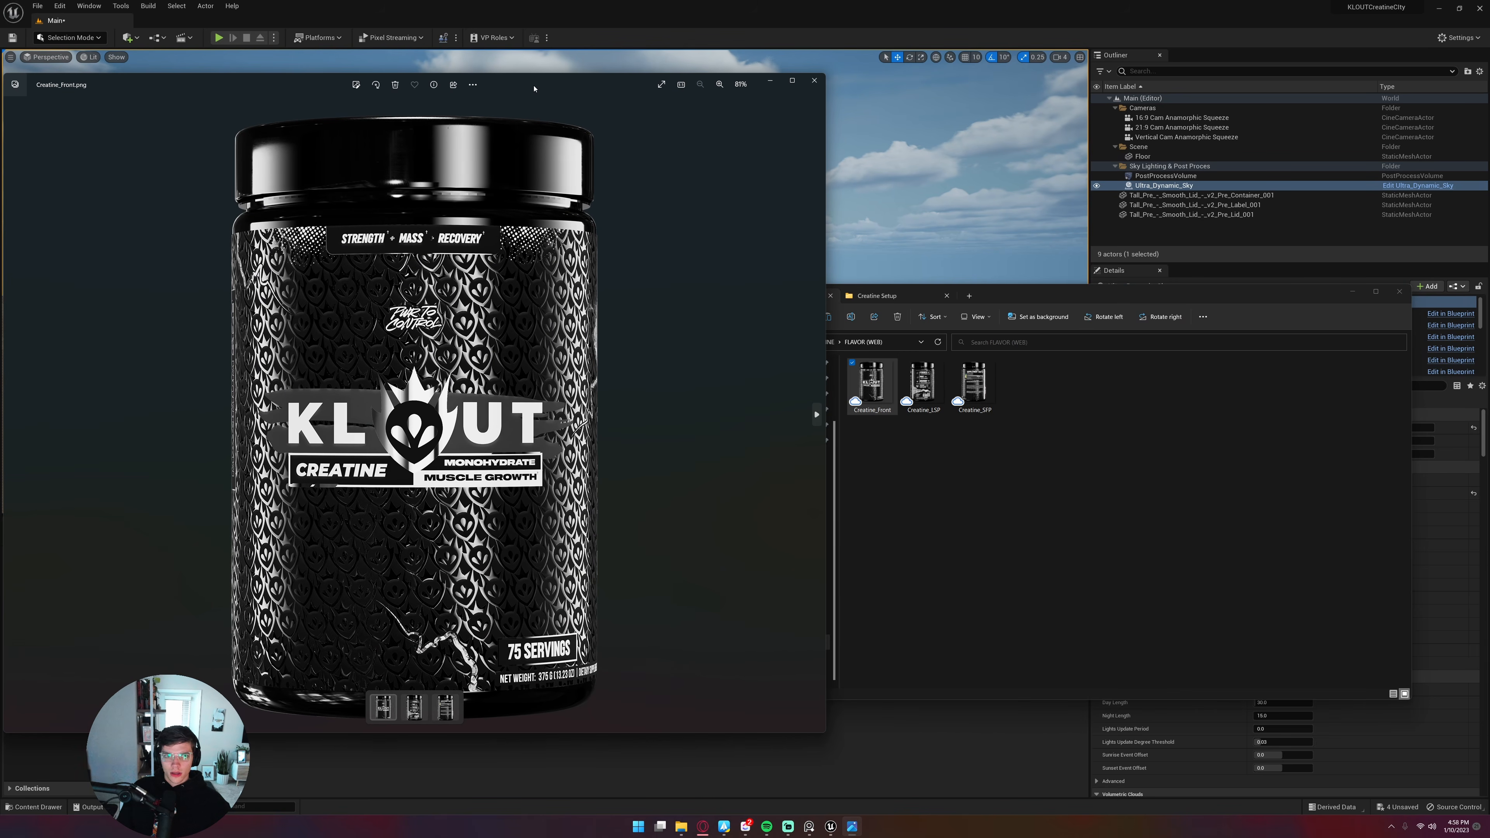
pyautogui.moveTo(534, 89); pyautogui.dragTo(1088, 143)
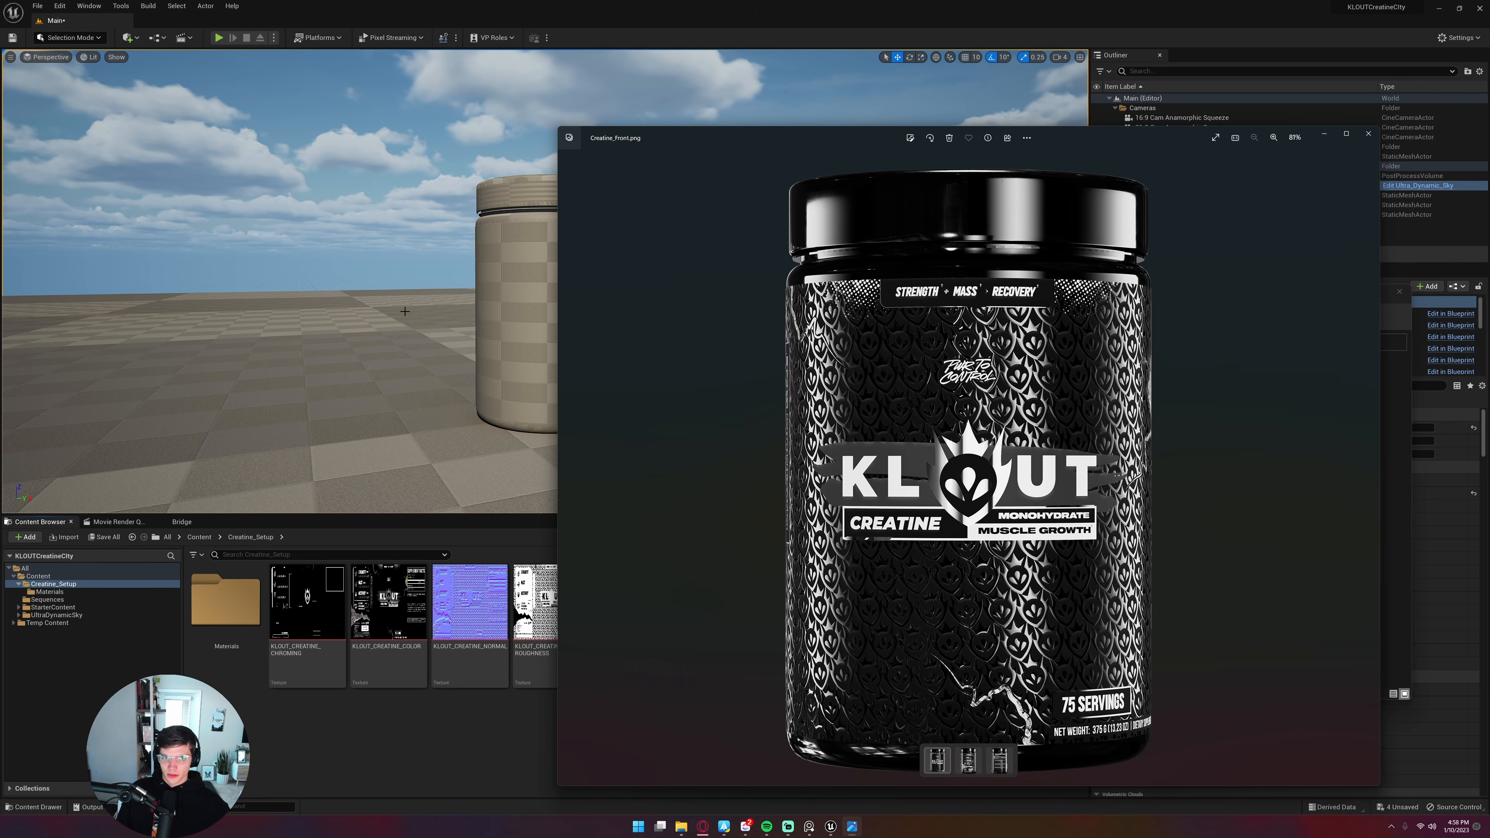
# Examine the lid, patterned label and logo finishes in the Creatine_Front reference image, and close it
pyautogui.scroll(5, 904, 567)
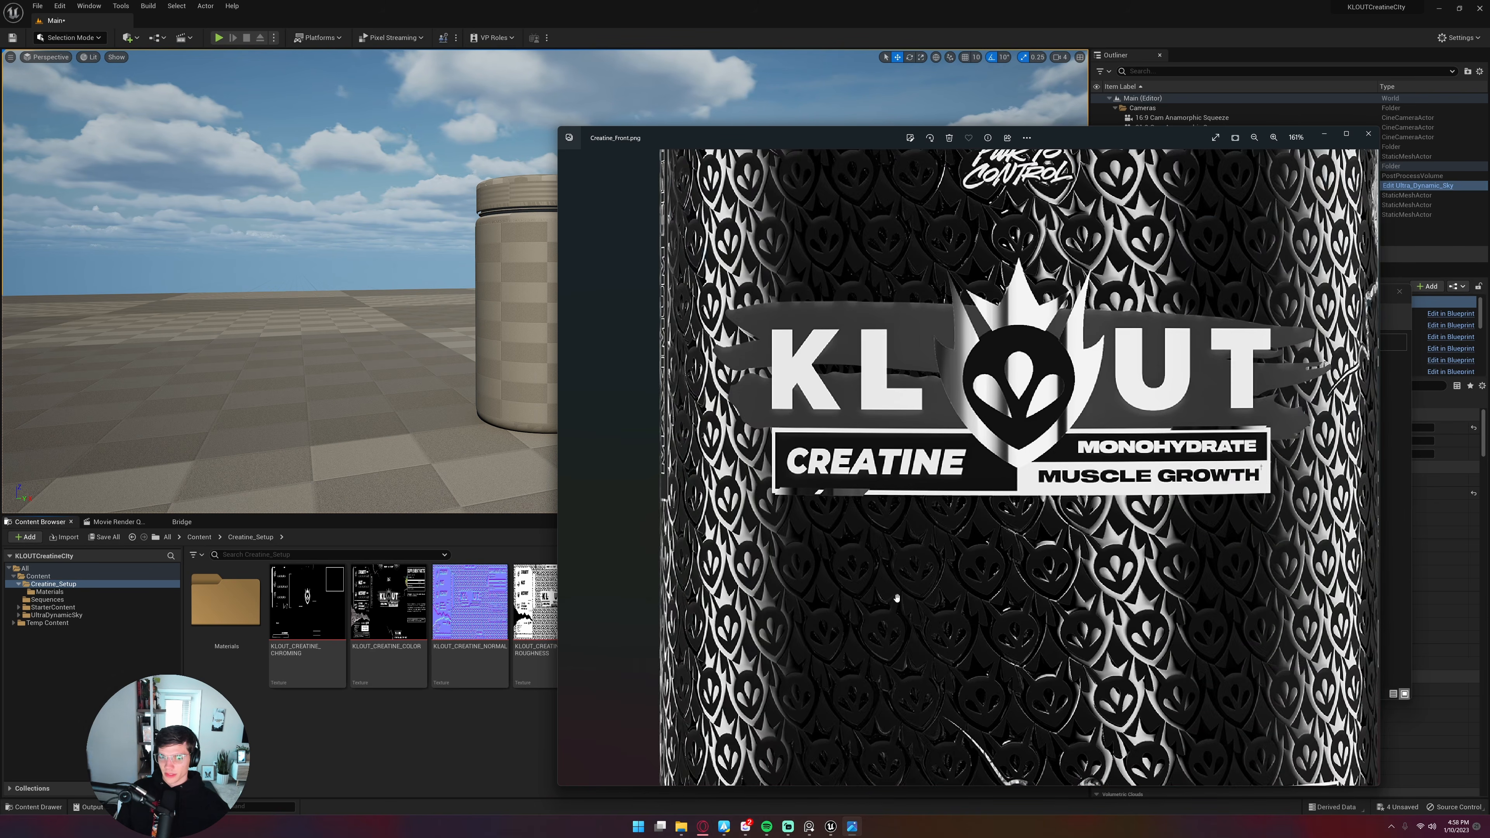
pyautogui.scroll(-5, 892, 580)
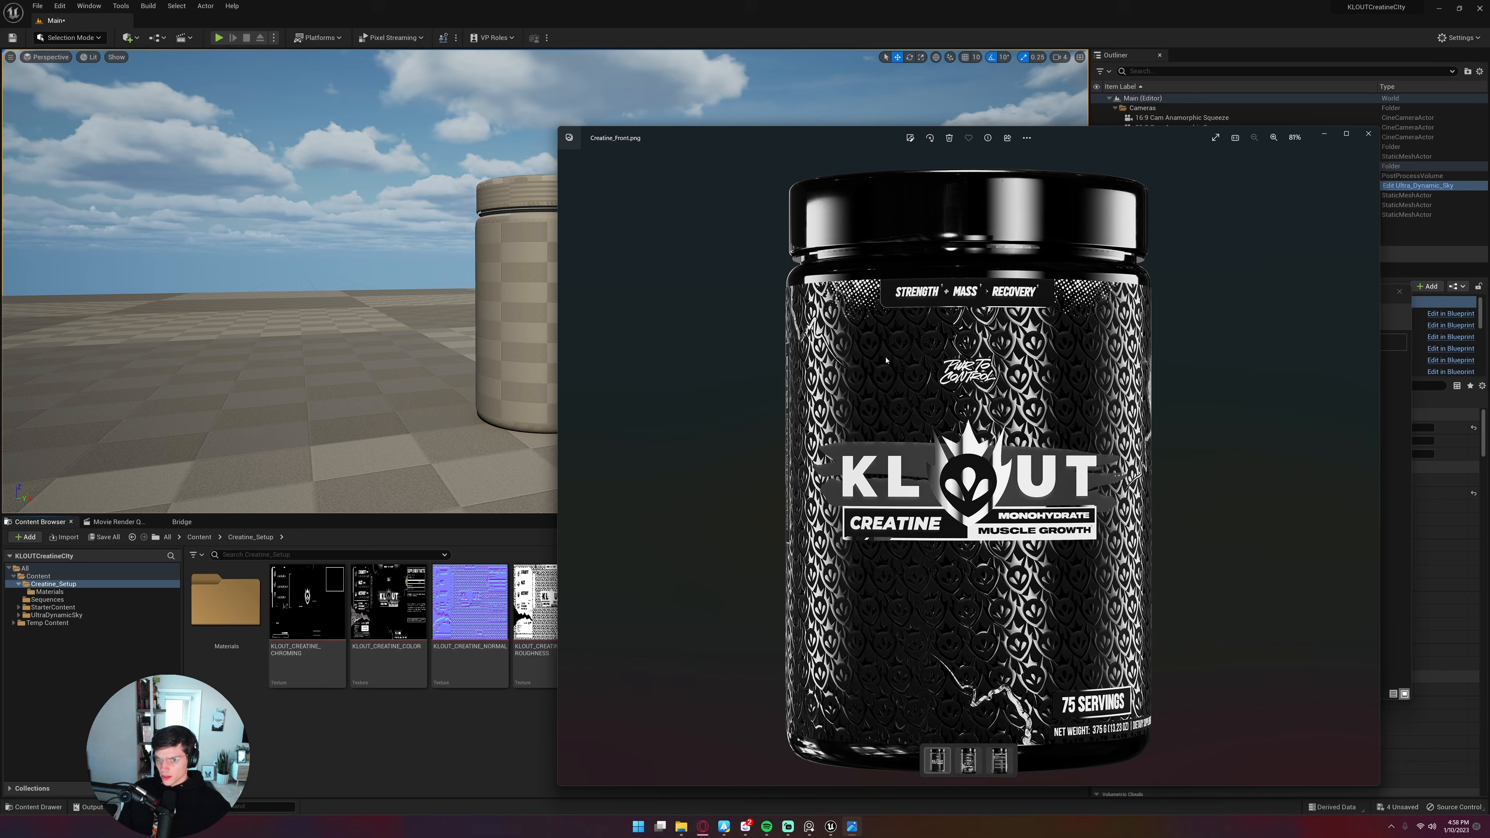
pyautogui.scroll(3, 888, 411)
pyautogui.scroll(-2, 896, 461)
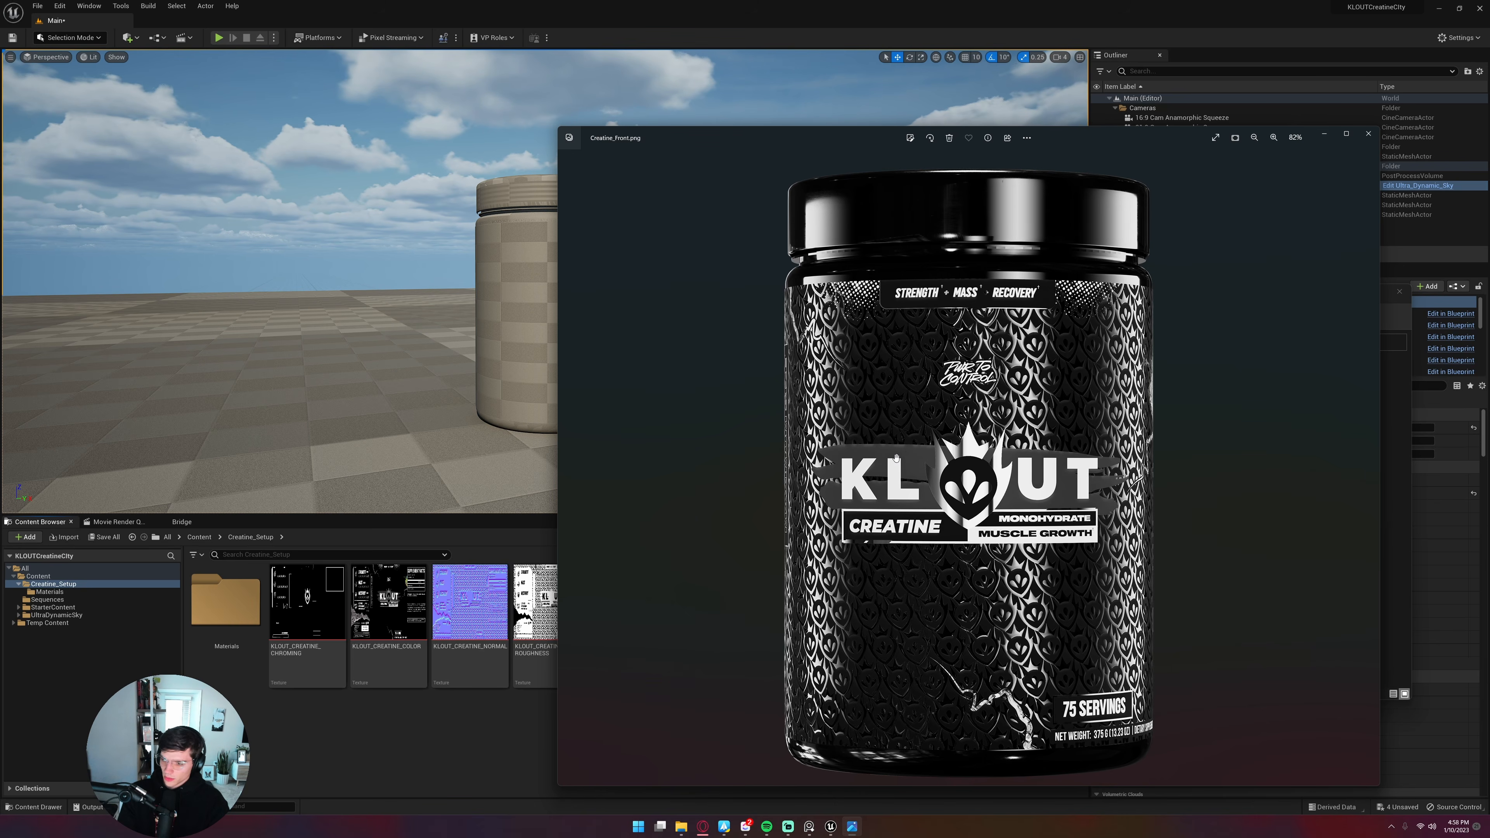
pyautogui.scroll(2, 912, 581)
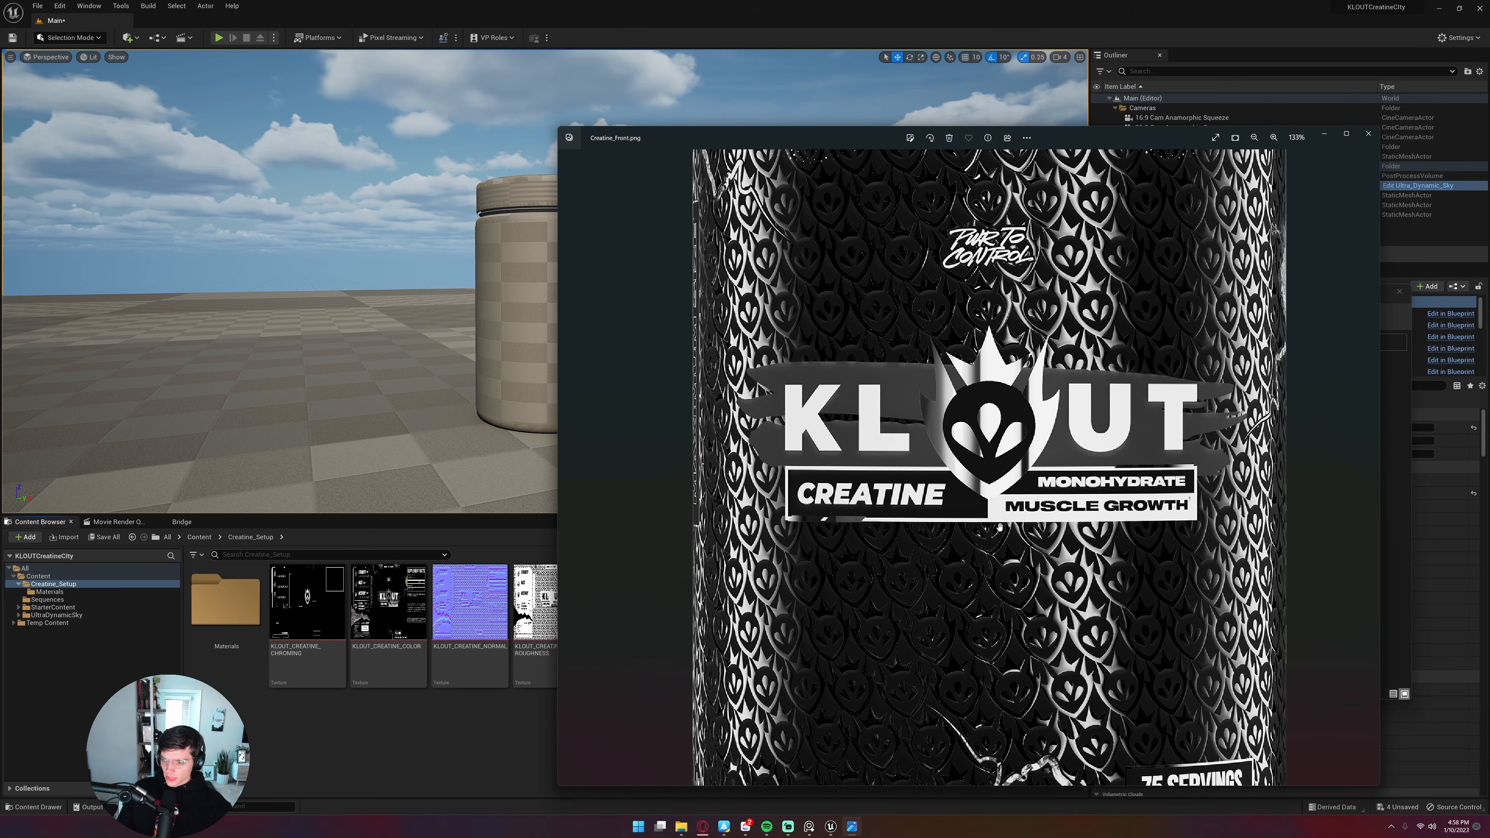
pyautogui.scroll(-2, 1001, 511)
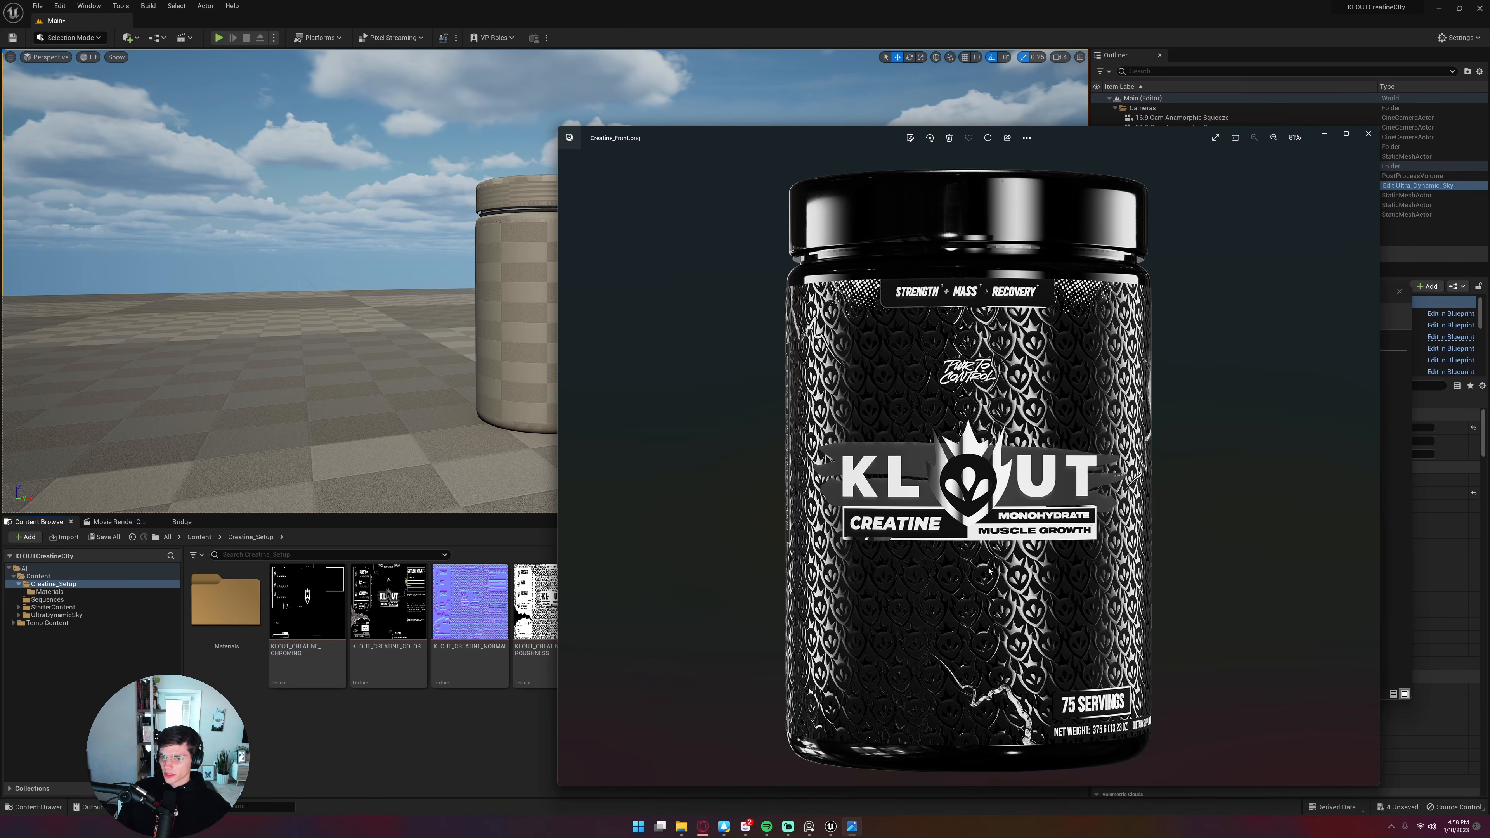
pyautogui.moveTo(774, 134); pyautogui.dragTo(756, 96)
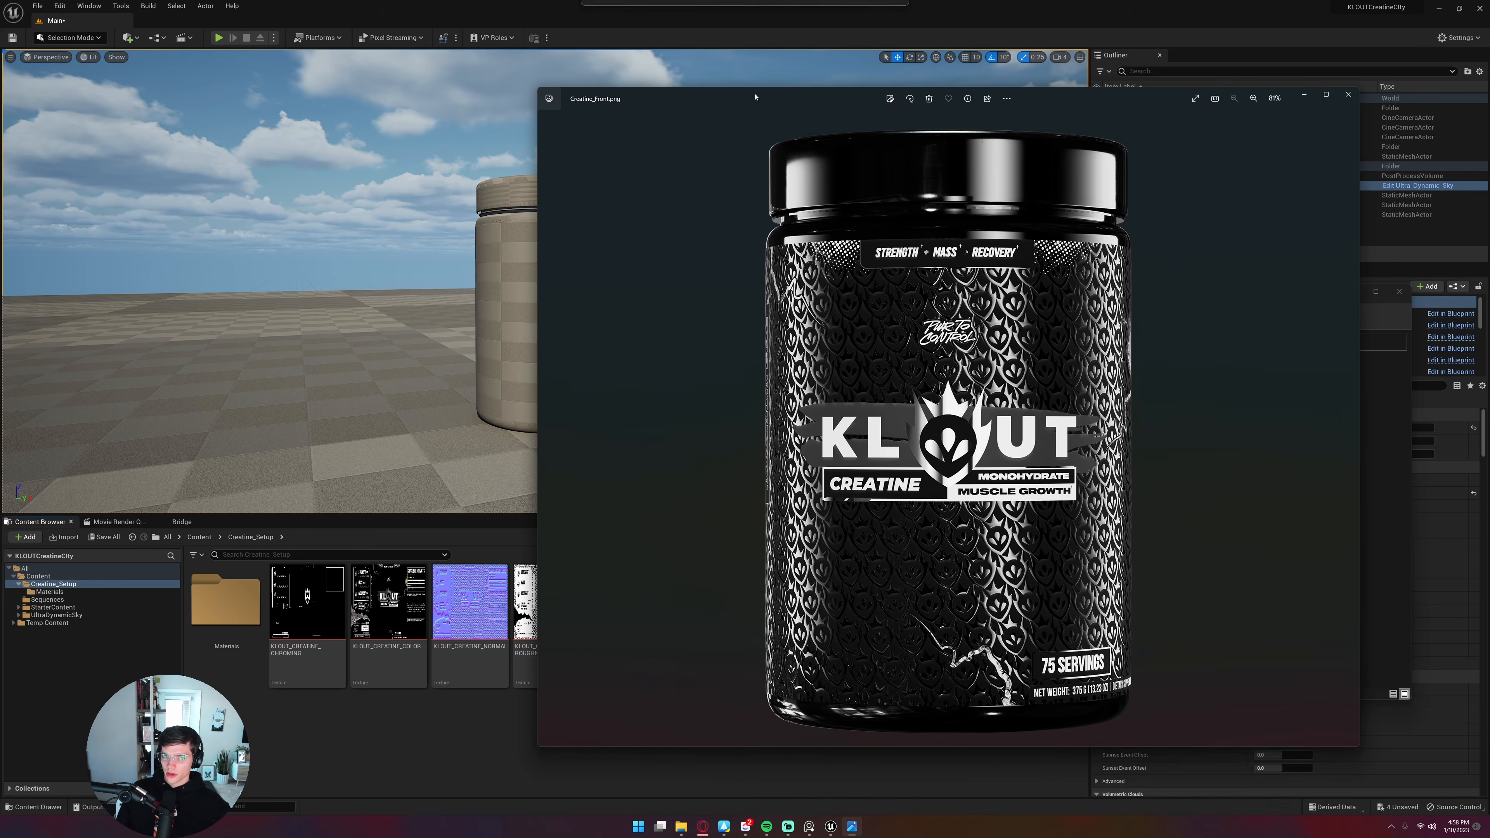
pyautogui.scroll(1, 964, 506)
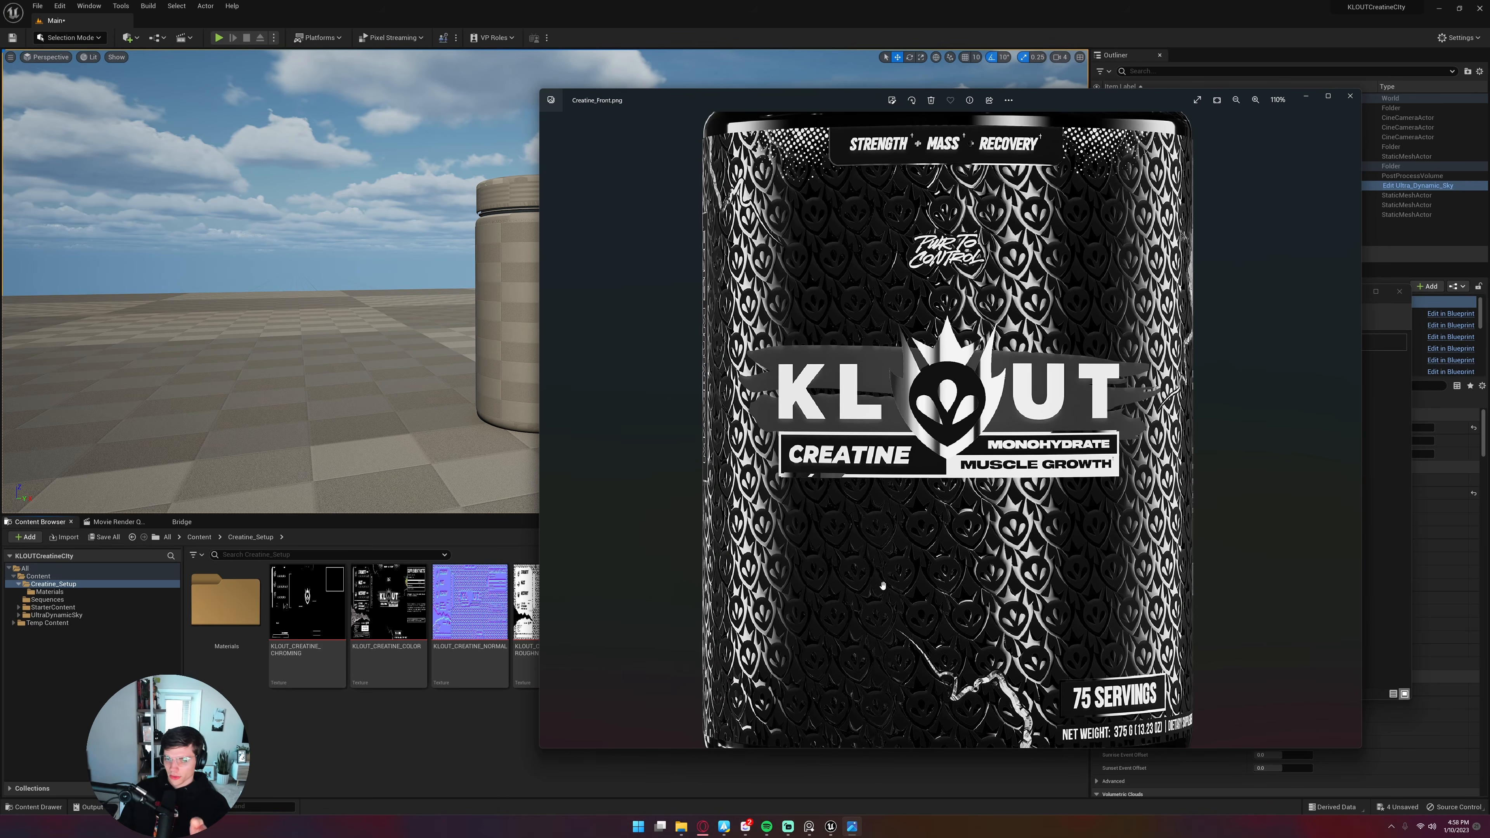
pyautogui.scroll(2, 879, 581)
pyautogui.scroll(-3, 936, 485)
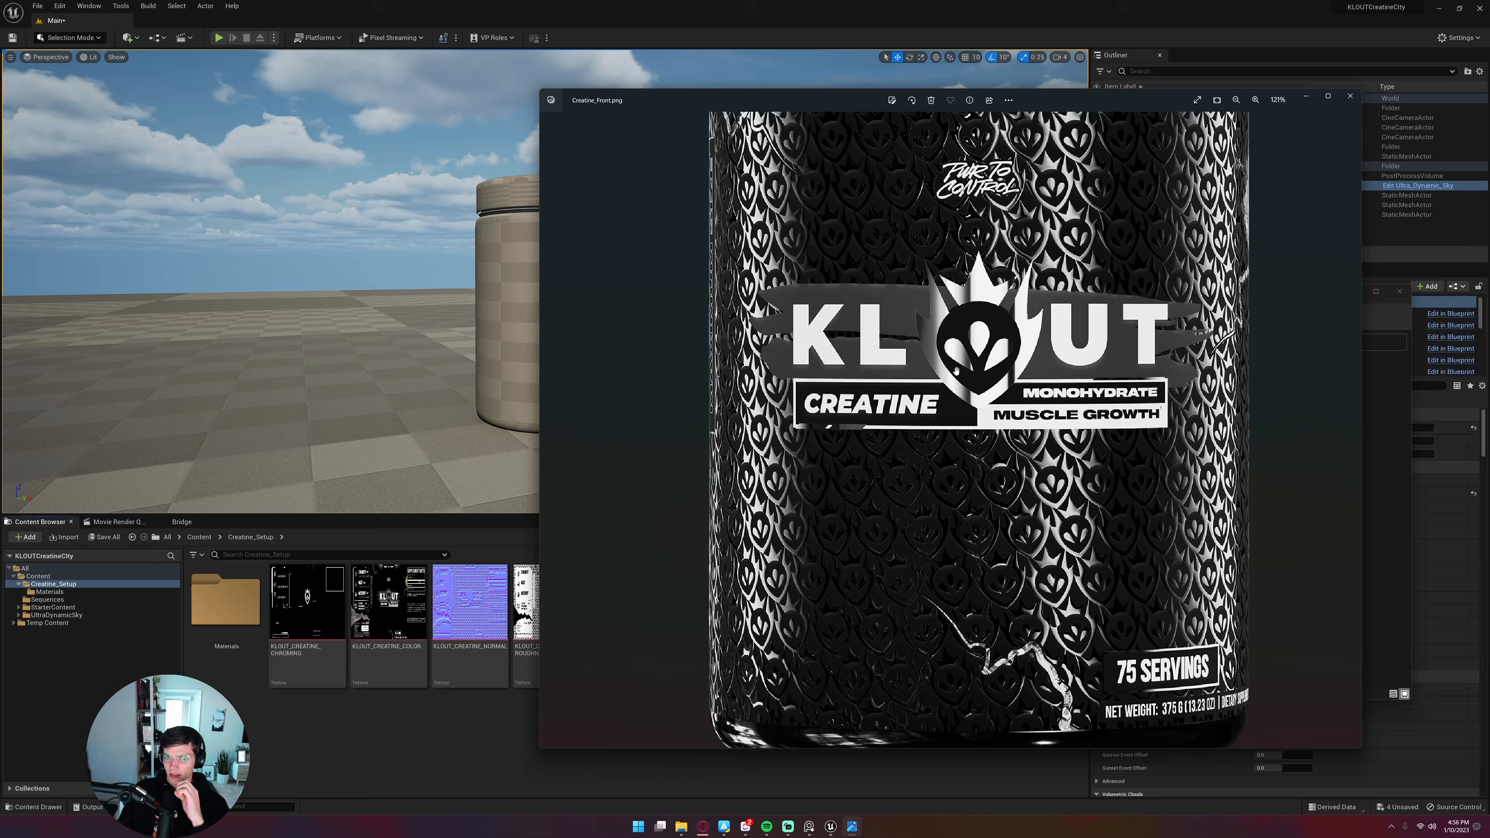
pyautogui.moveTo(955, 371); pyautogui.dragTo(955, 629)
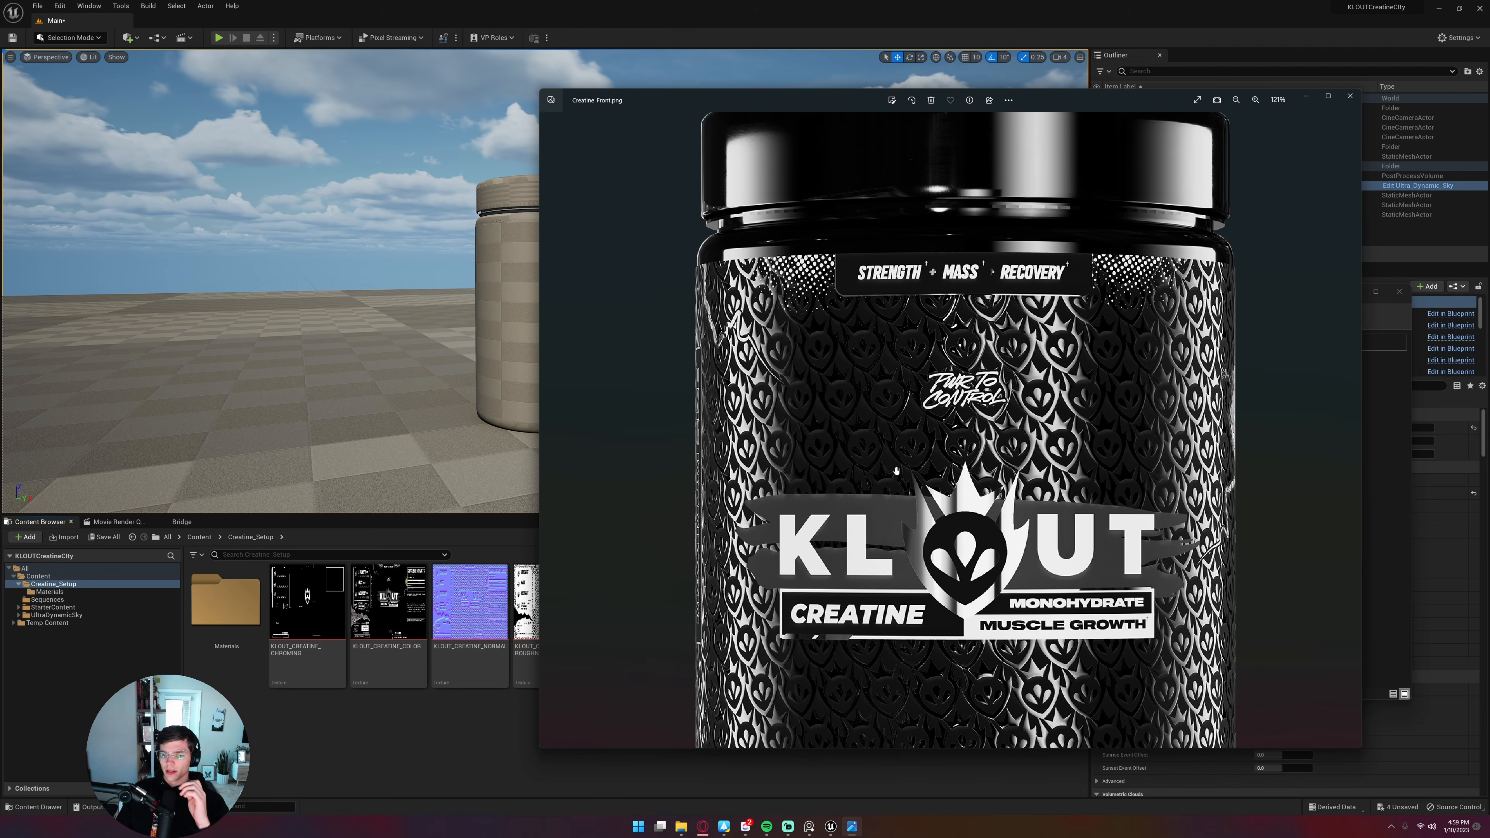
pyautogui.moveTo(1017, 638); pyautogui.dragTo(1006, 555)
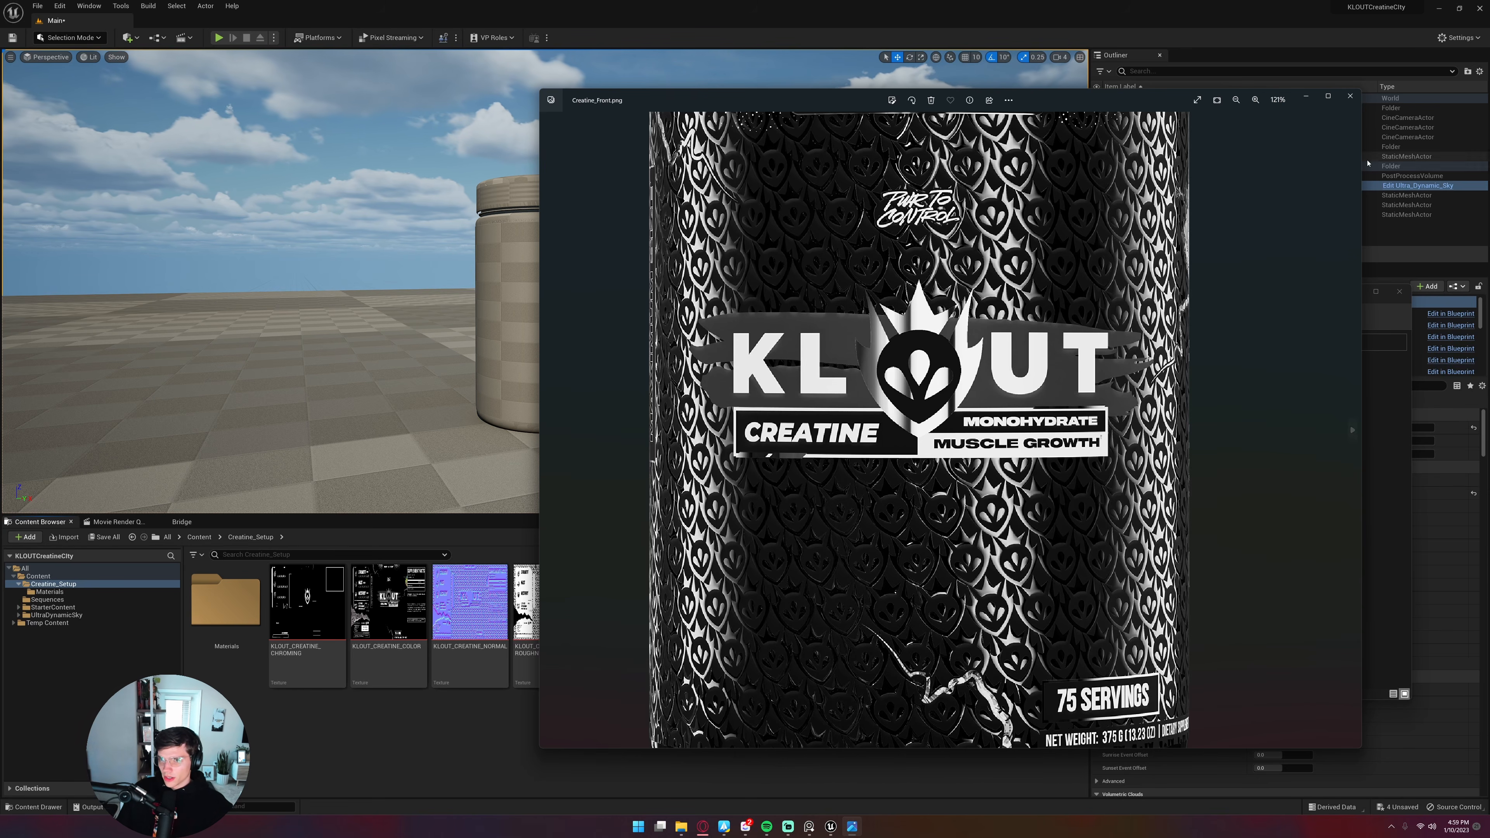
pyautogui.click(1350, 96)
pyautogui.click(805, 742)
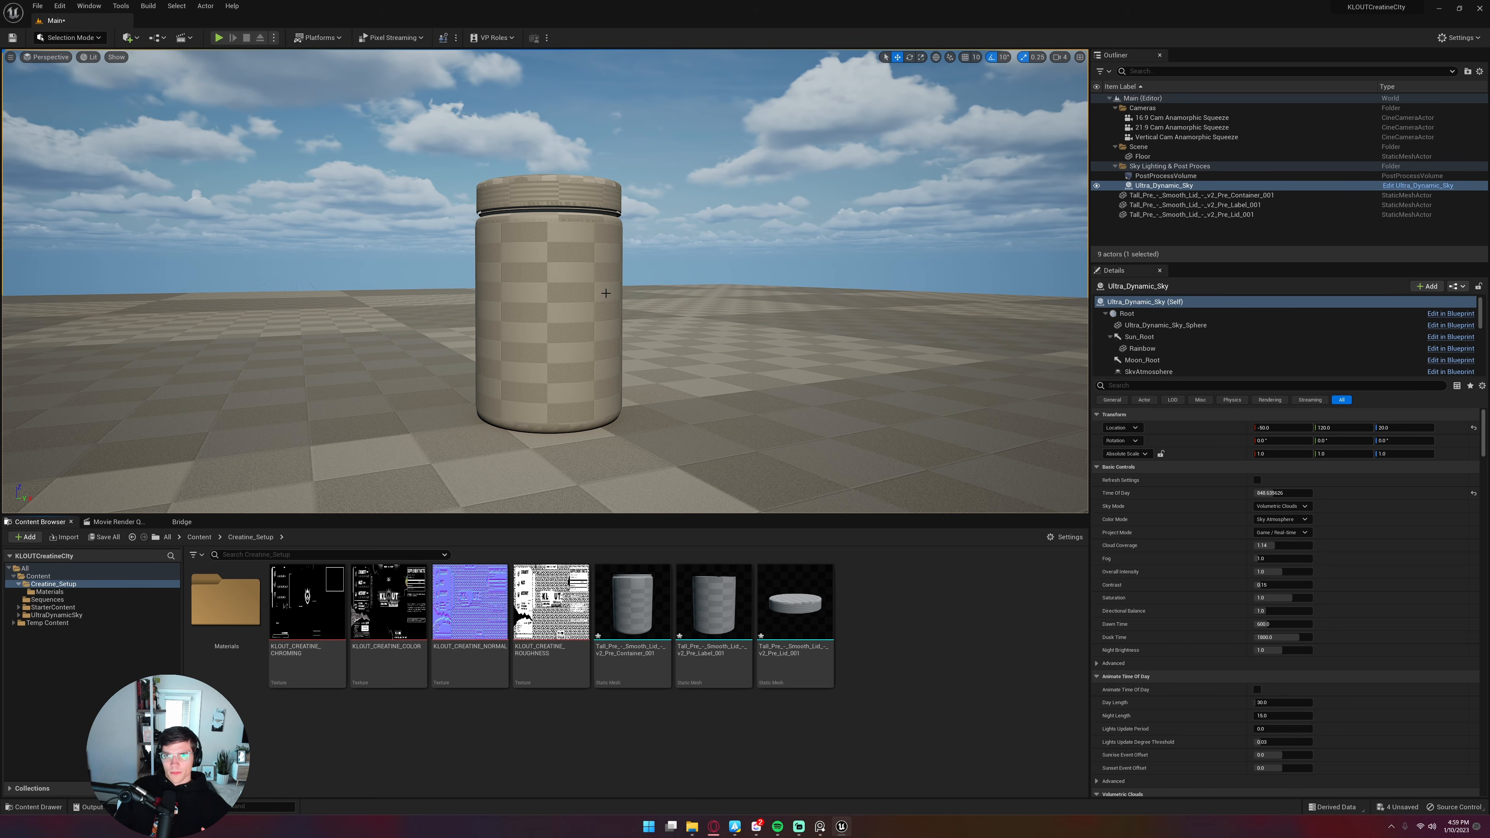
pyautogui.doubleClick(242, 605)
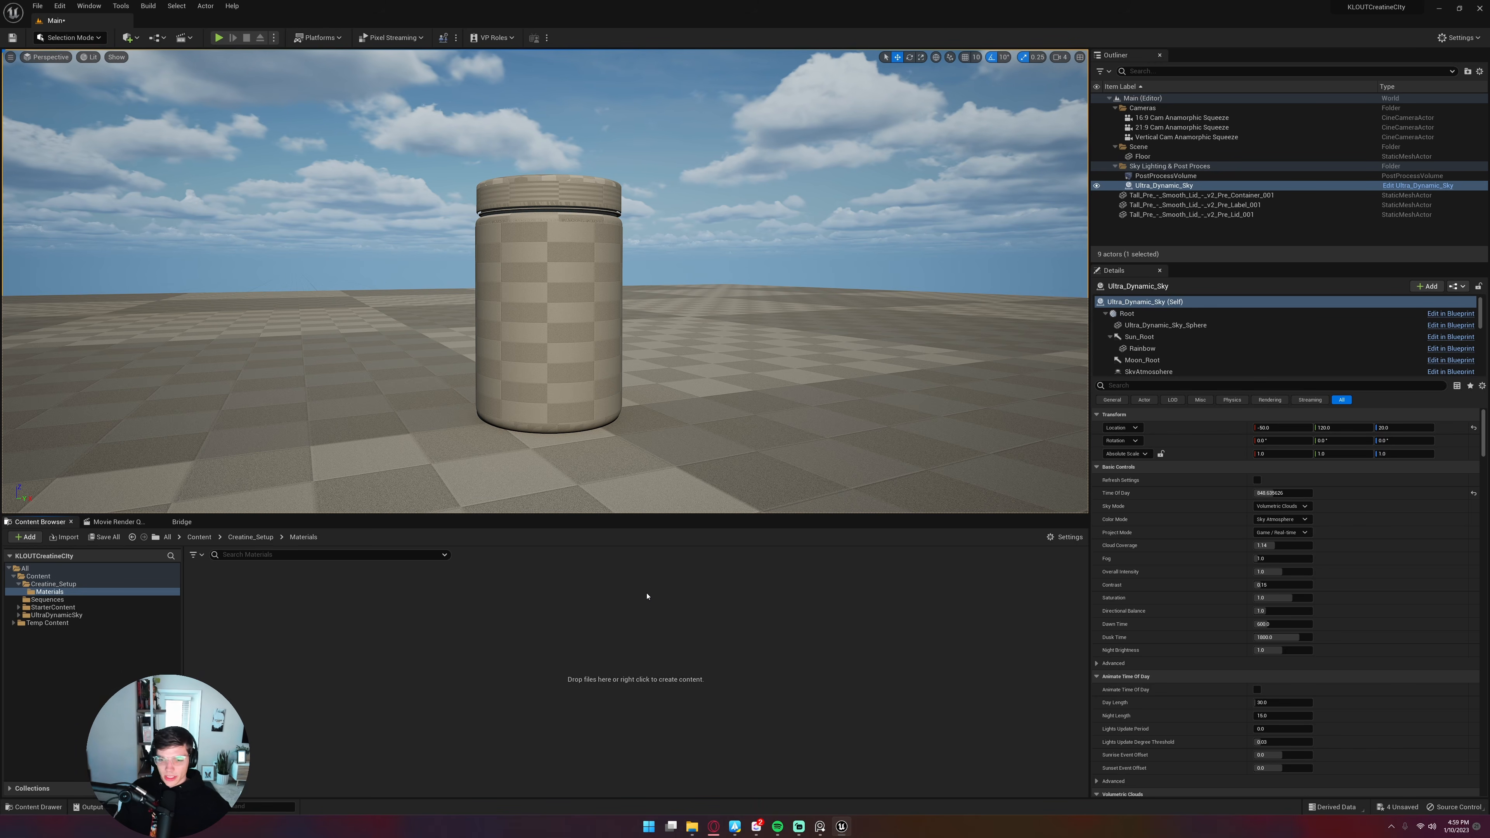
pyautogui.rightClick(577, 571)
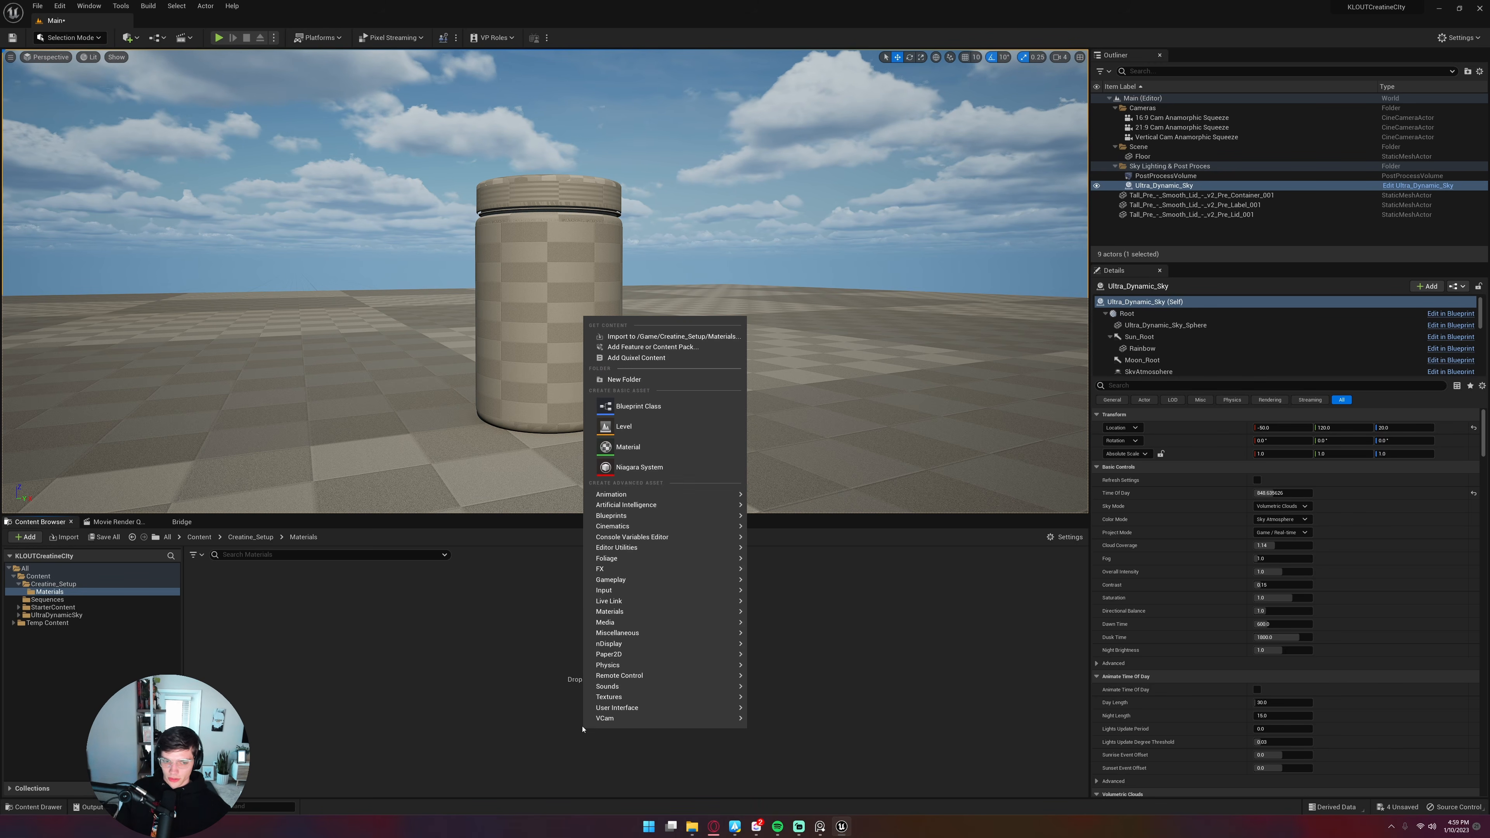
pyautogui.rightClick(521, 702)
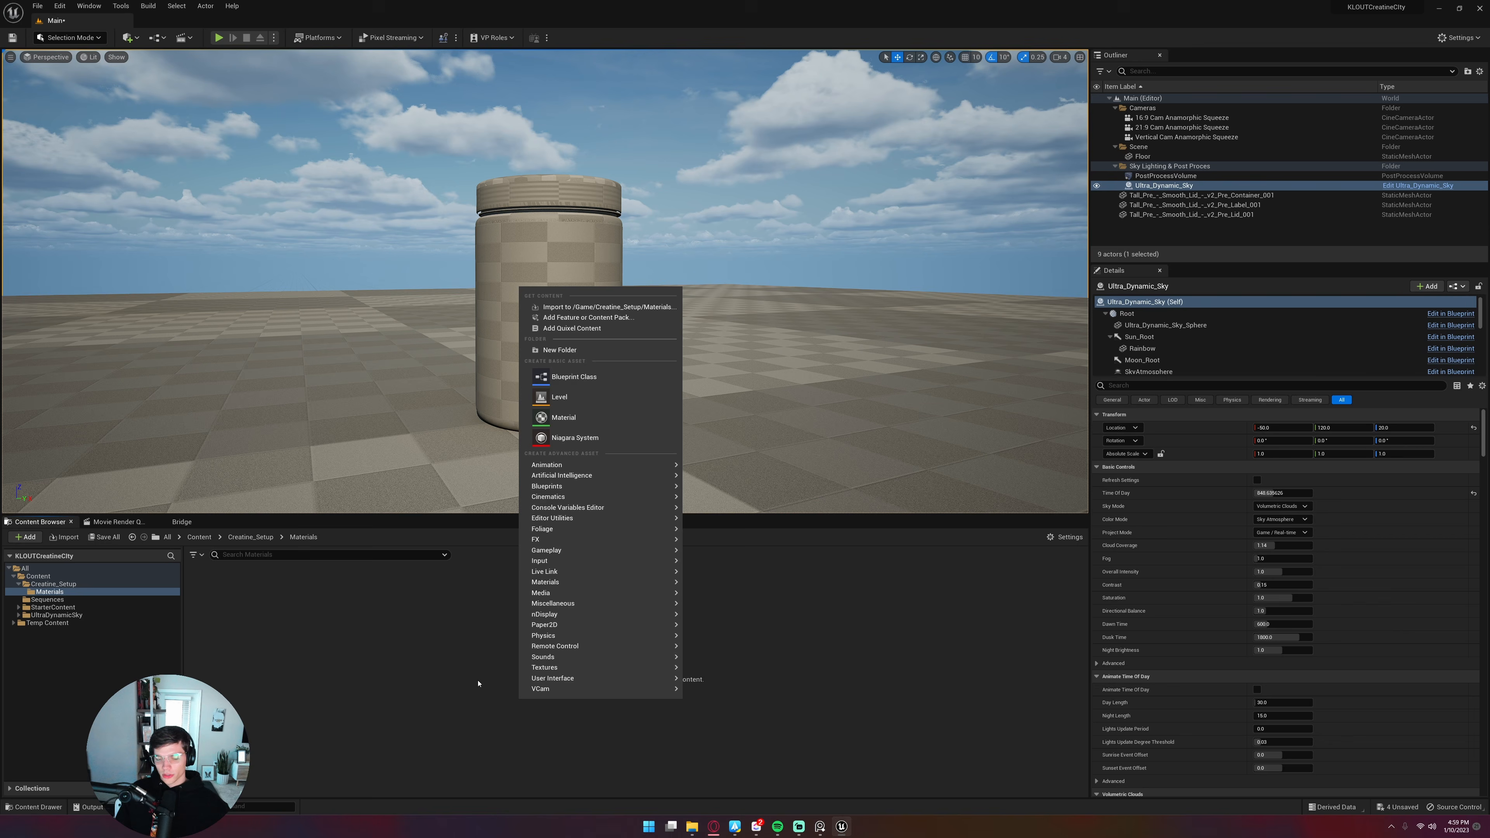
pyautogui.click(420, 648)
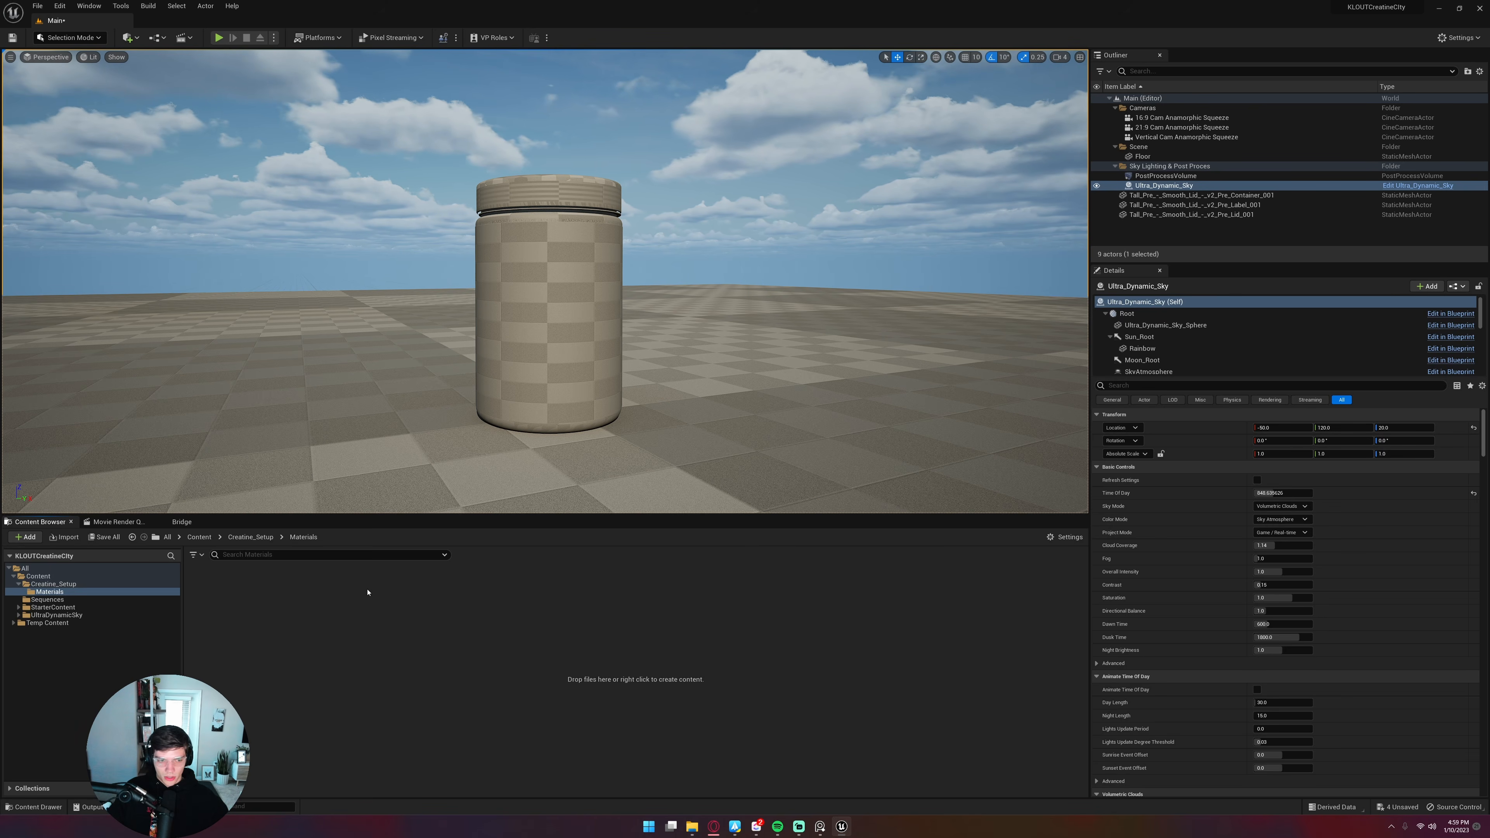
pyautogui.click(263, 535)
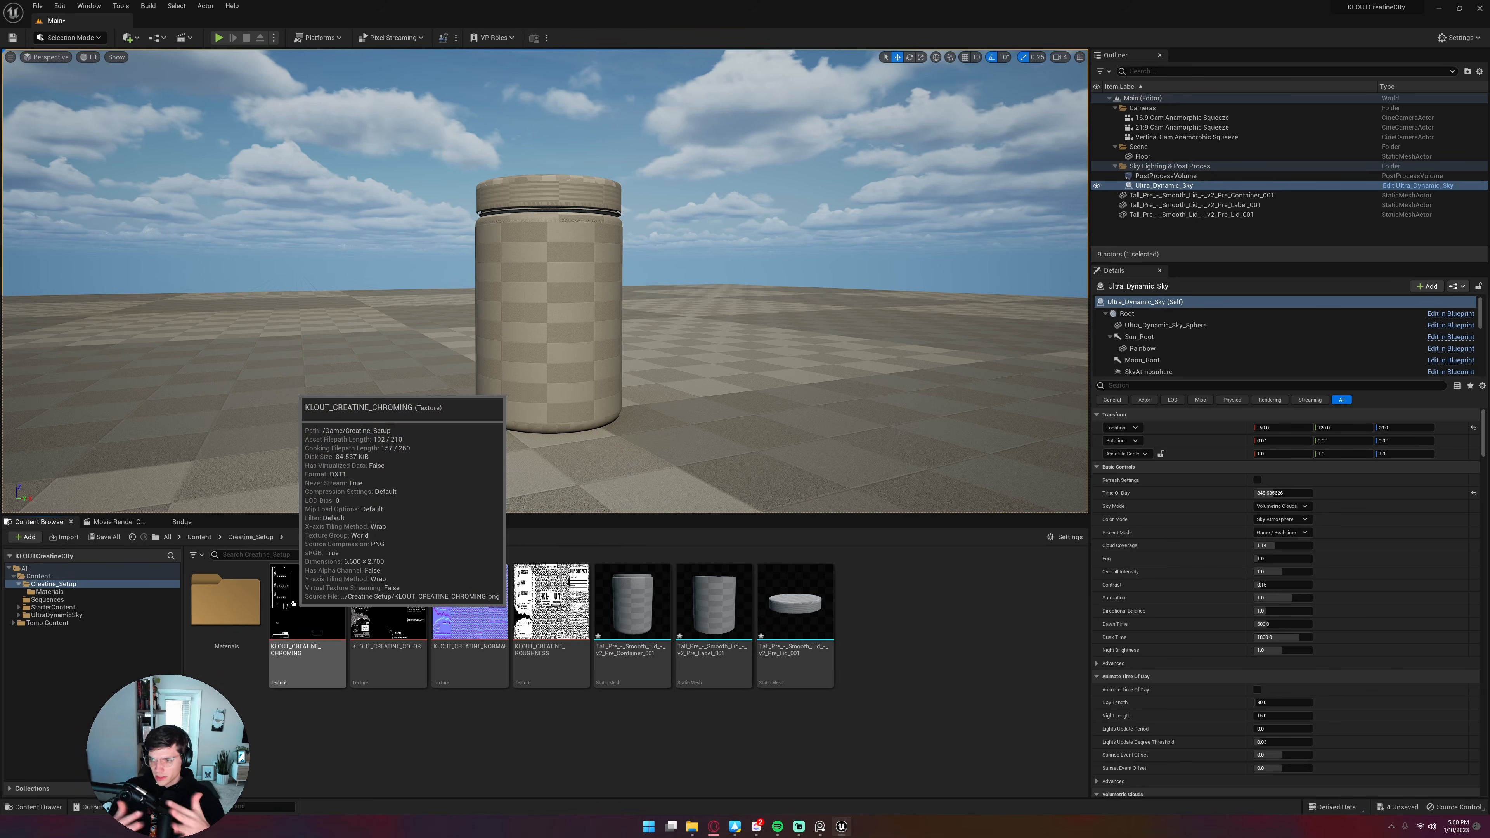
# Create a material function named base_label in the Materials folder of Creatine_Setup
pyautogui.doubleClick(233, 596)
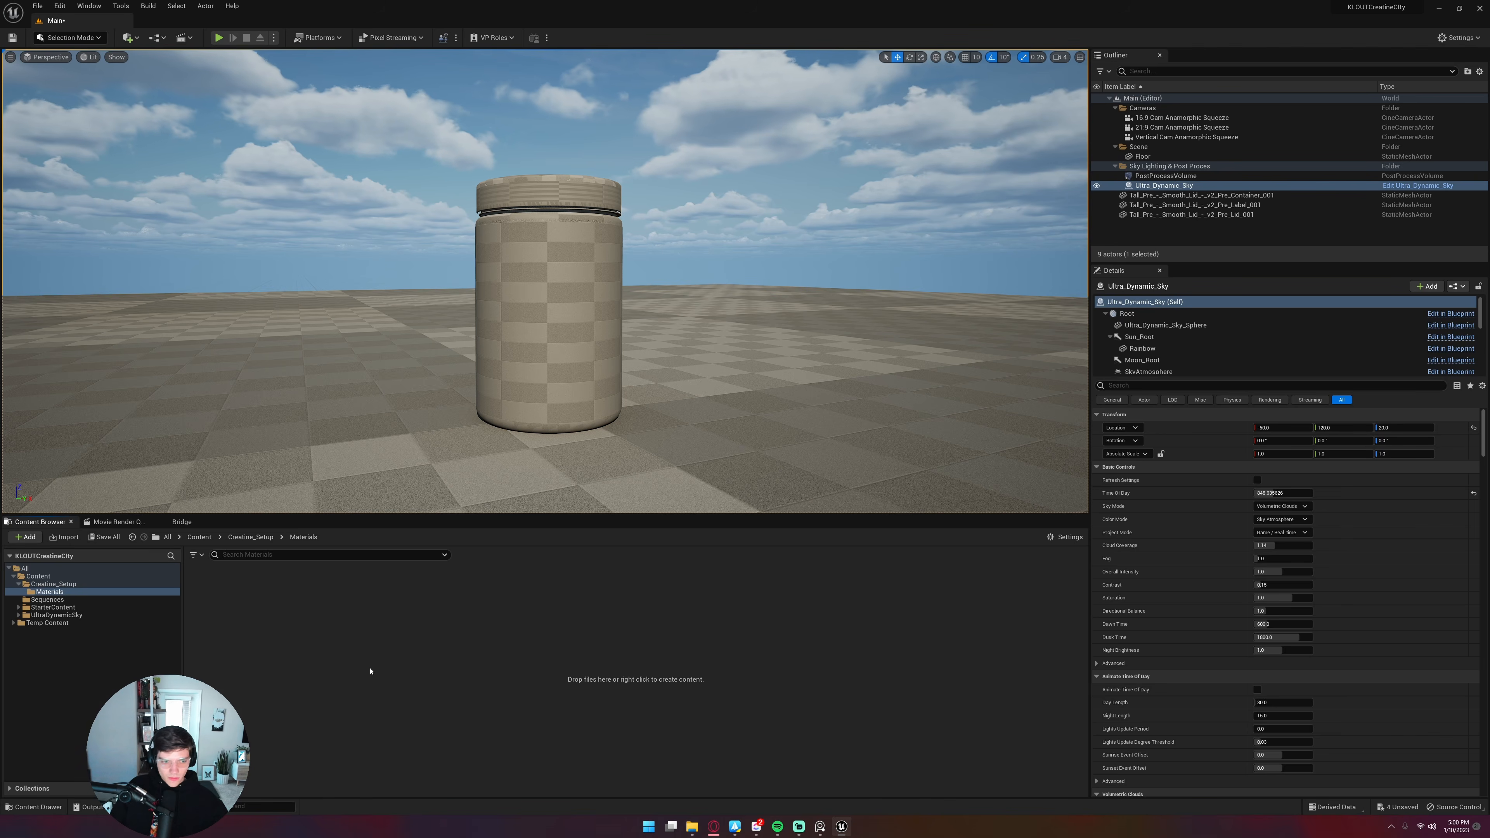
pyautogui.rightClick(402, 643)
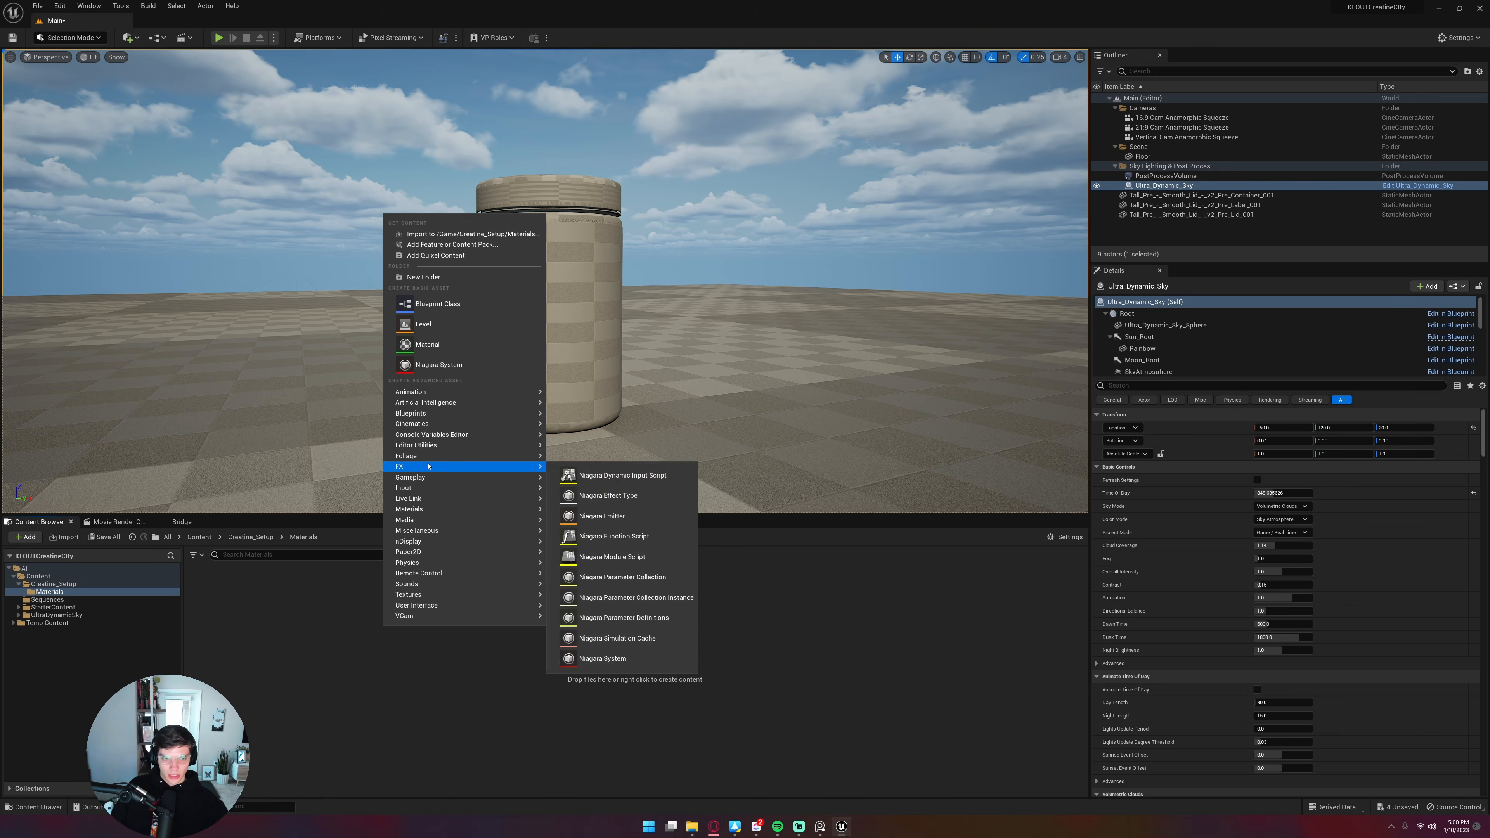
pyautogui.moveTo(411, 511)
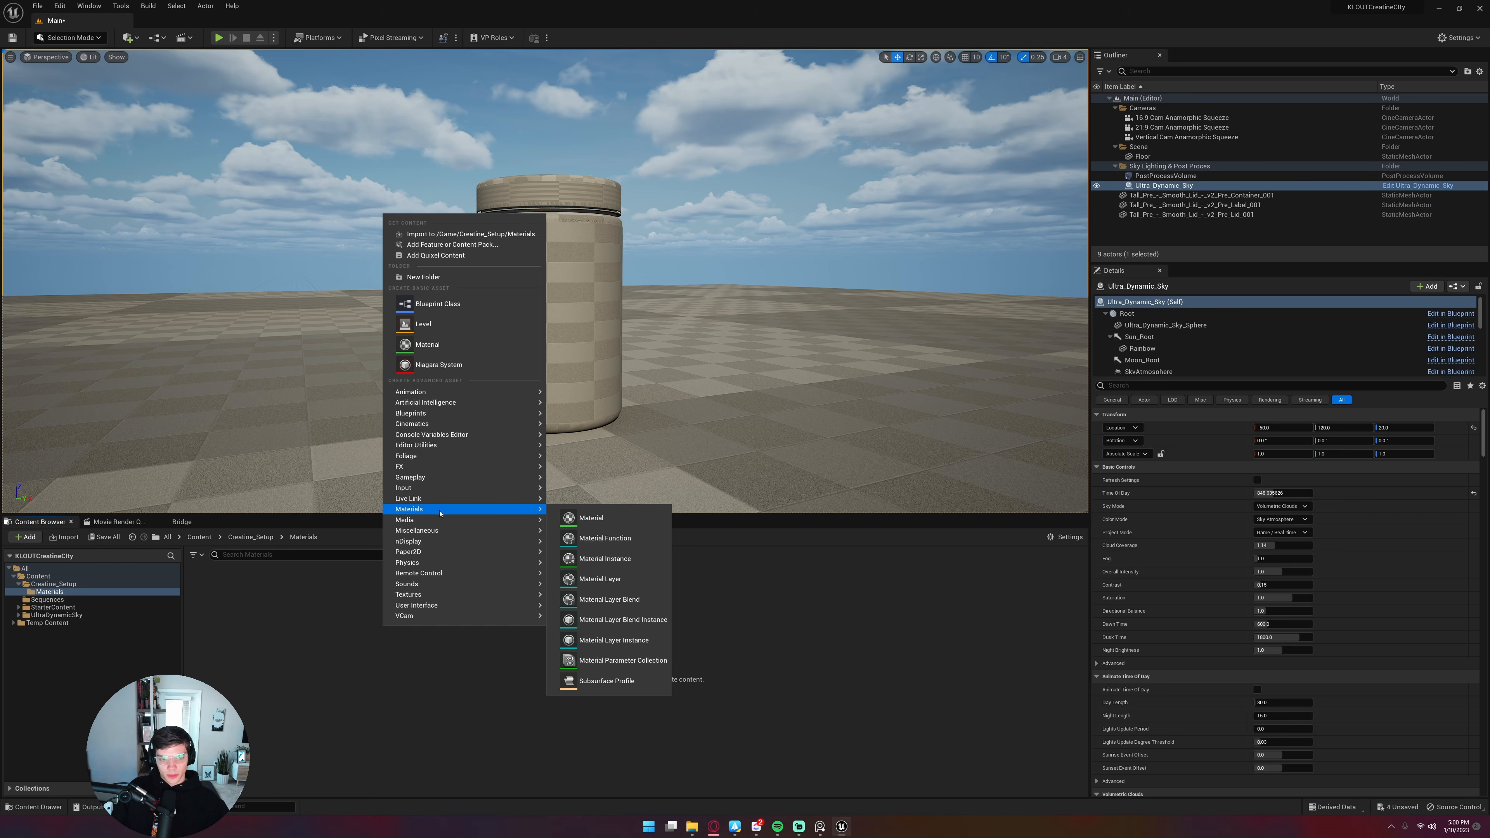
pyautogui.click(605, 538)
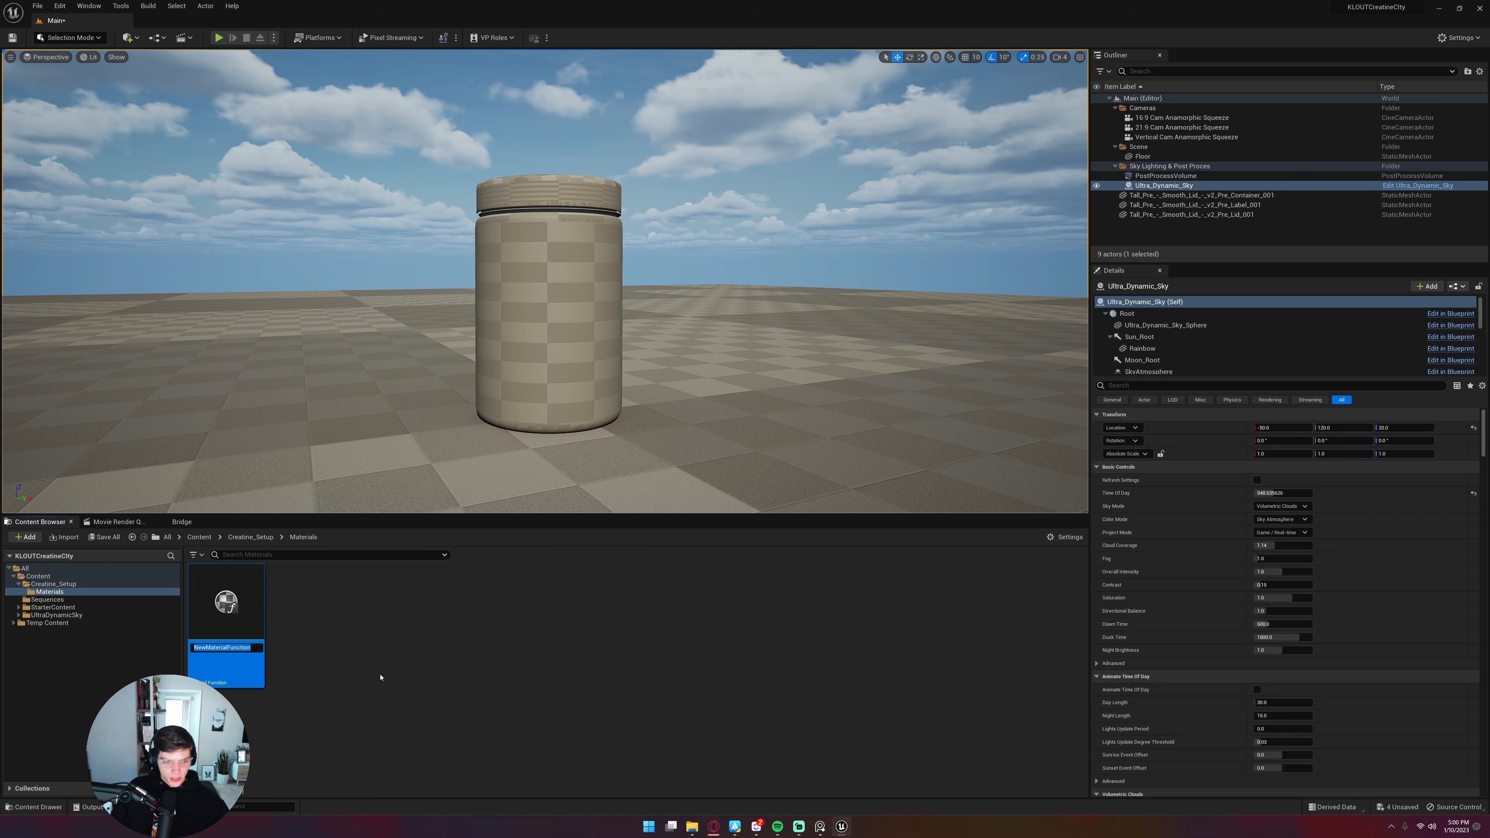
pyautogui.write('ba')
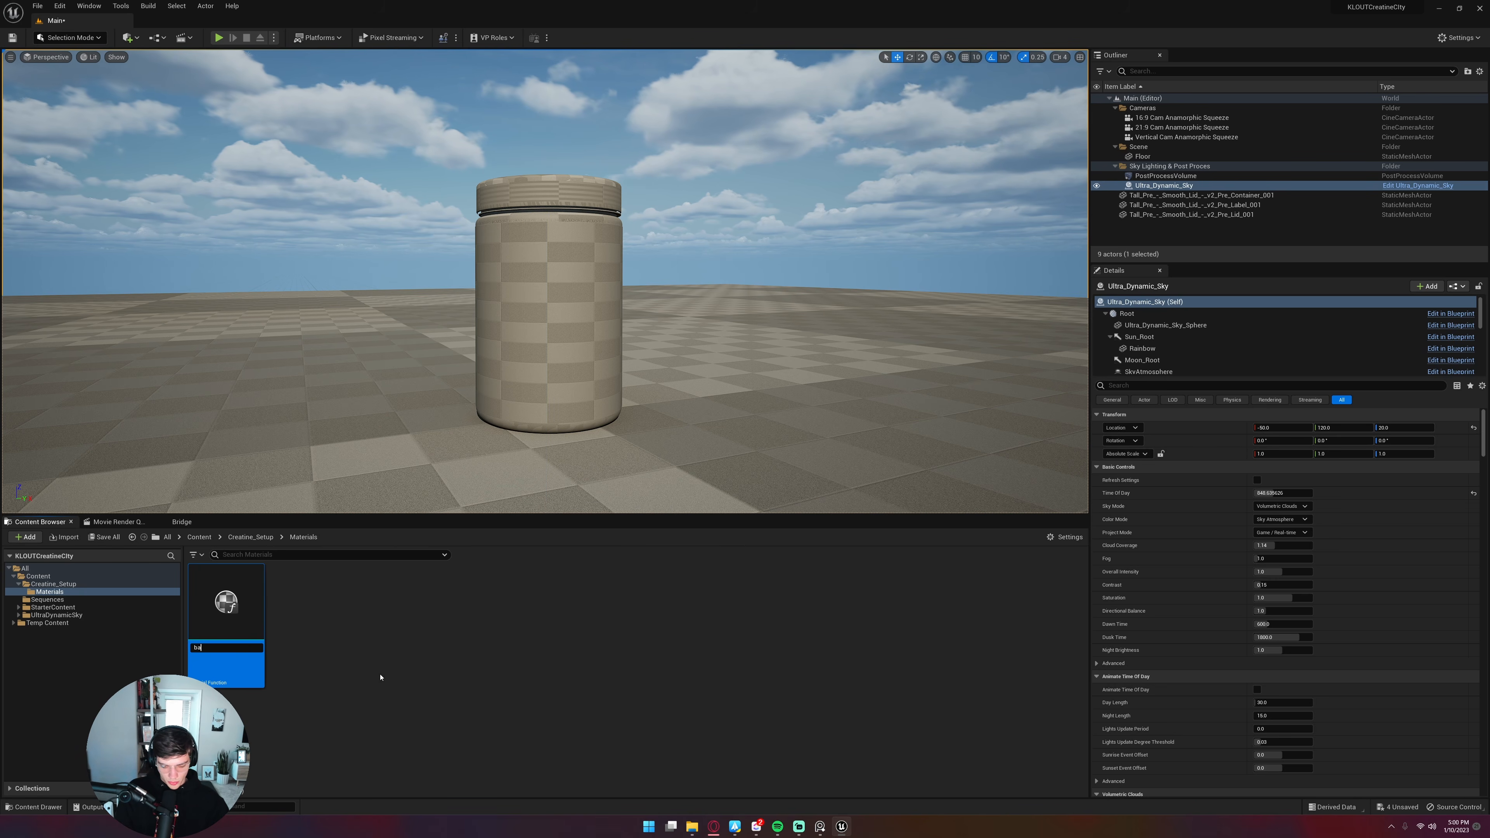
pyautogui.write('se_label')
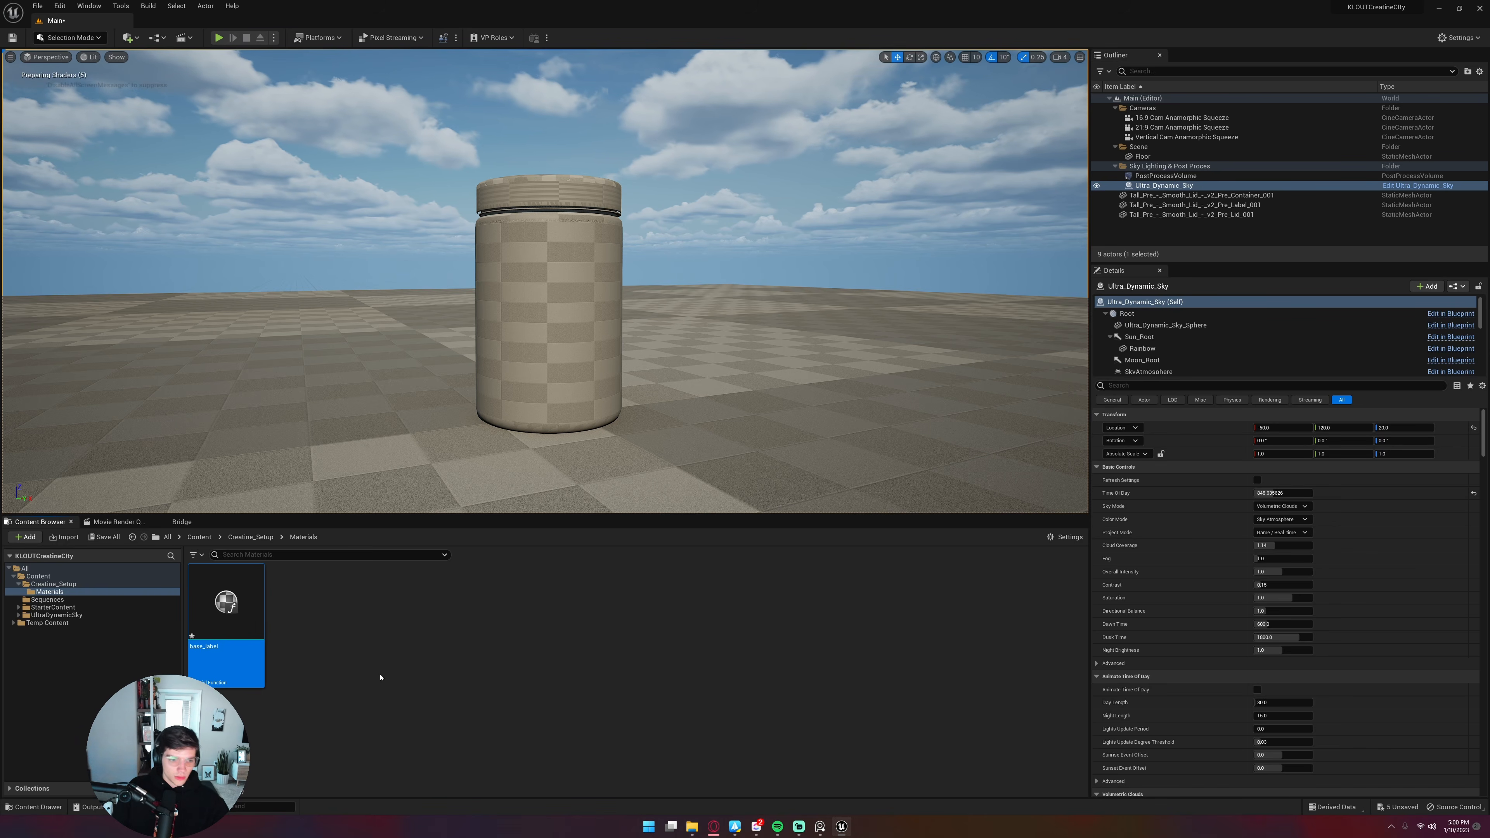
pyautogui.press('Return')
# Create a second material function named chrome in the same folder
pyautogui.rightClick(351, 657)
pyautogui.moveTo(387, 538)
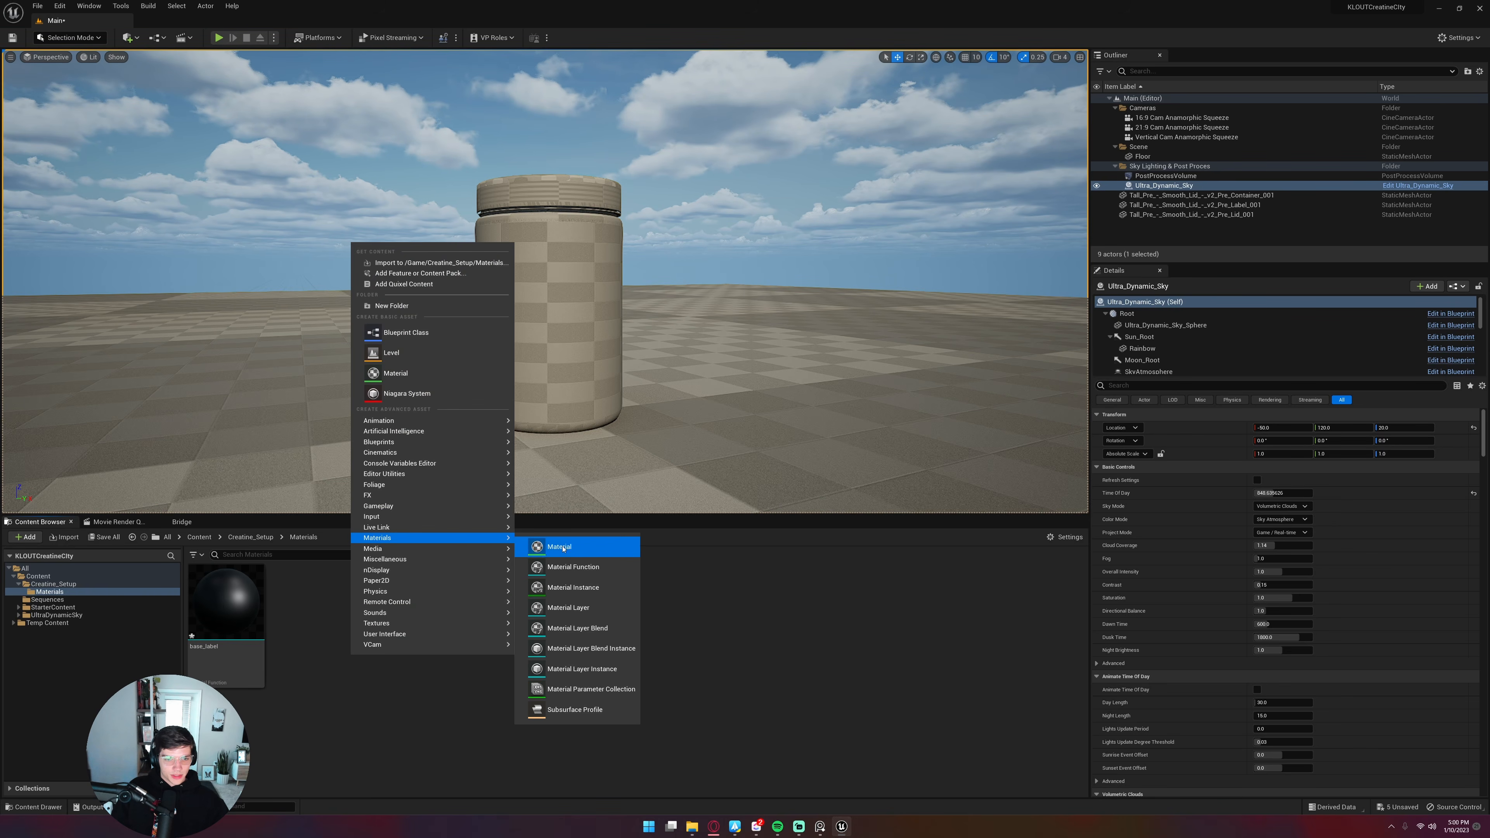
pyautogui.click(578, 565)
pyautogui.write('ch')
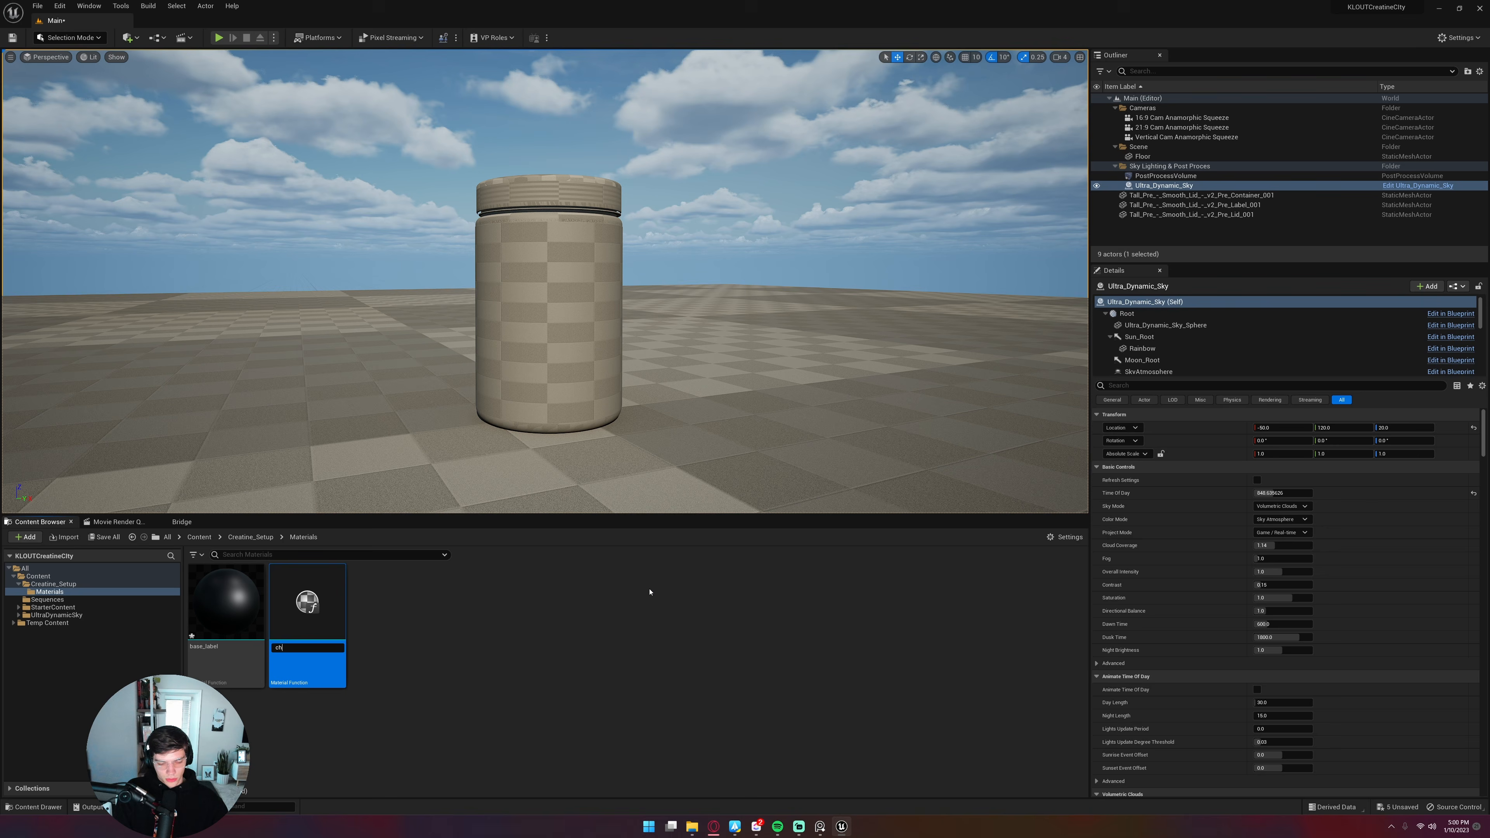
pyautogui.write('rome')
pyautogui.press('Return')
pyautogui.click(456, 639)
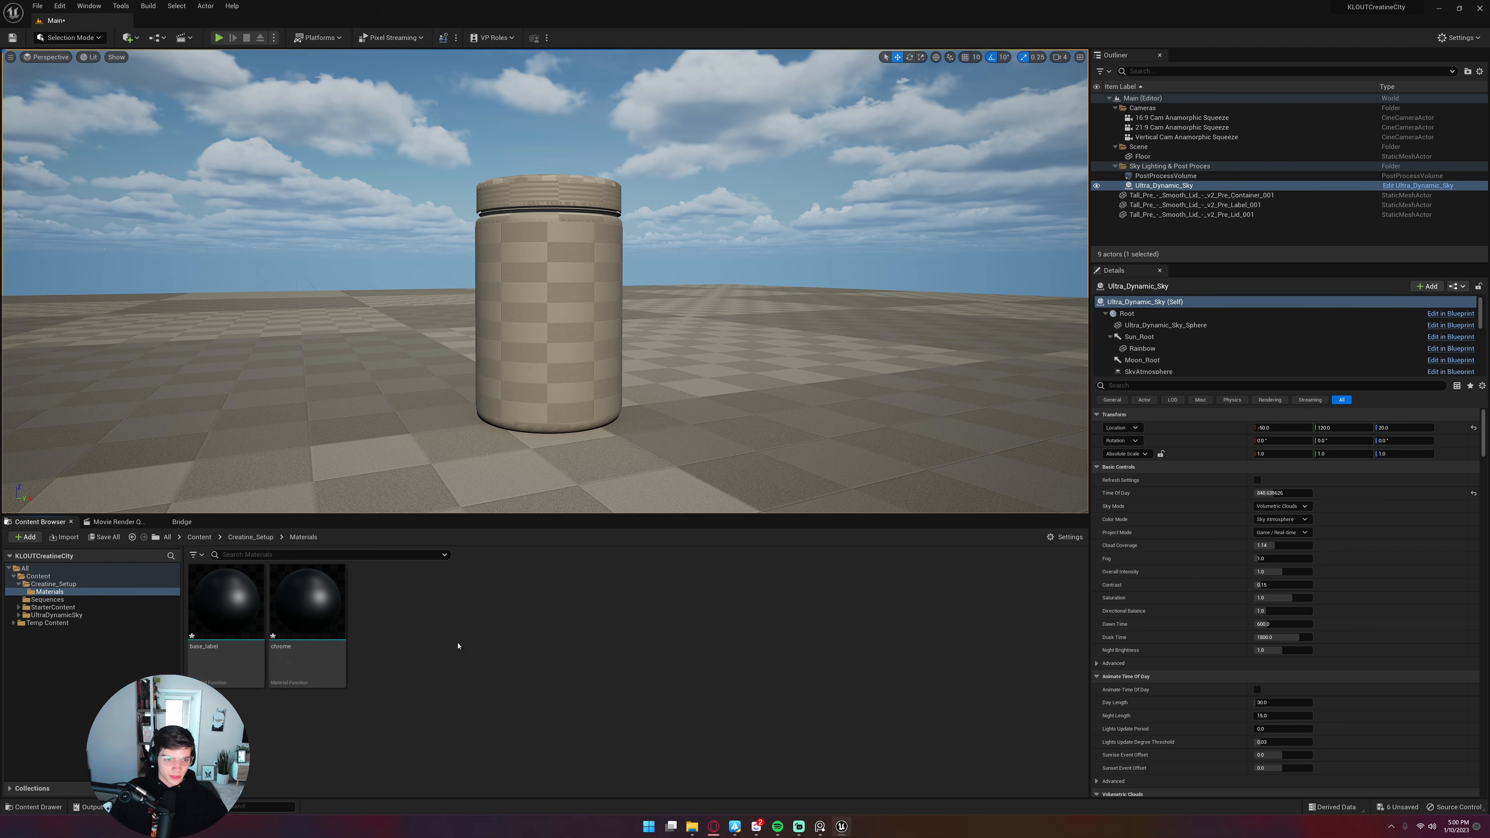
# Open the base_label material function, move its editor window clear of the jar and enlarge it
pyautogui.doubleClick(252, 600)
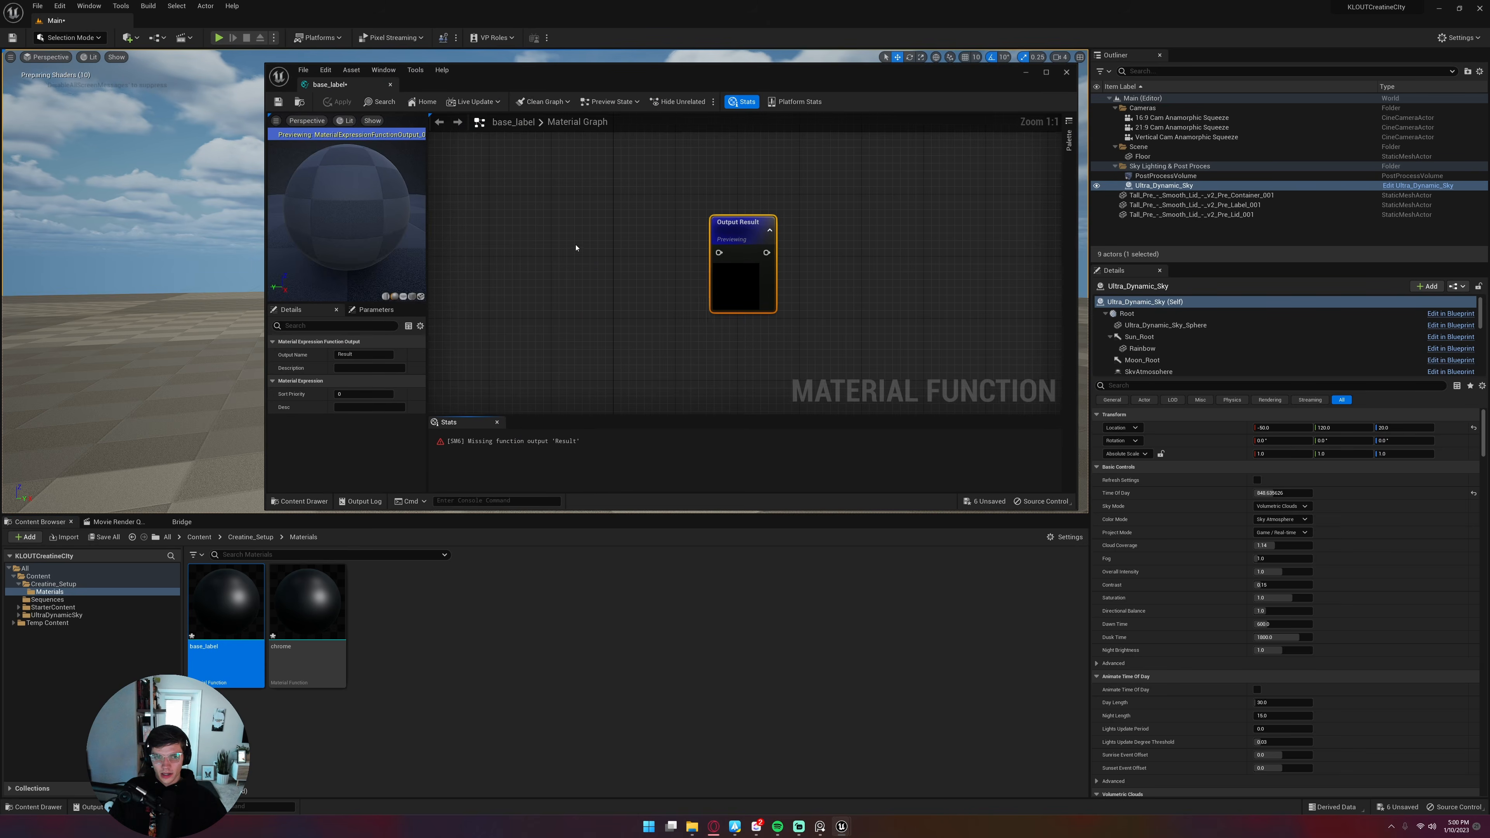
pyautogui.moveTo(818, 83); pyautogui.dragTo(1181, 249)
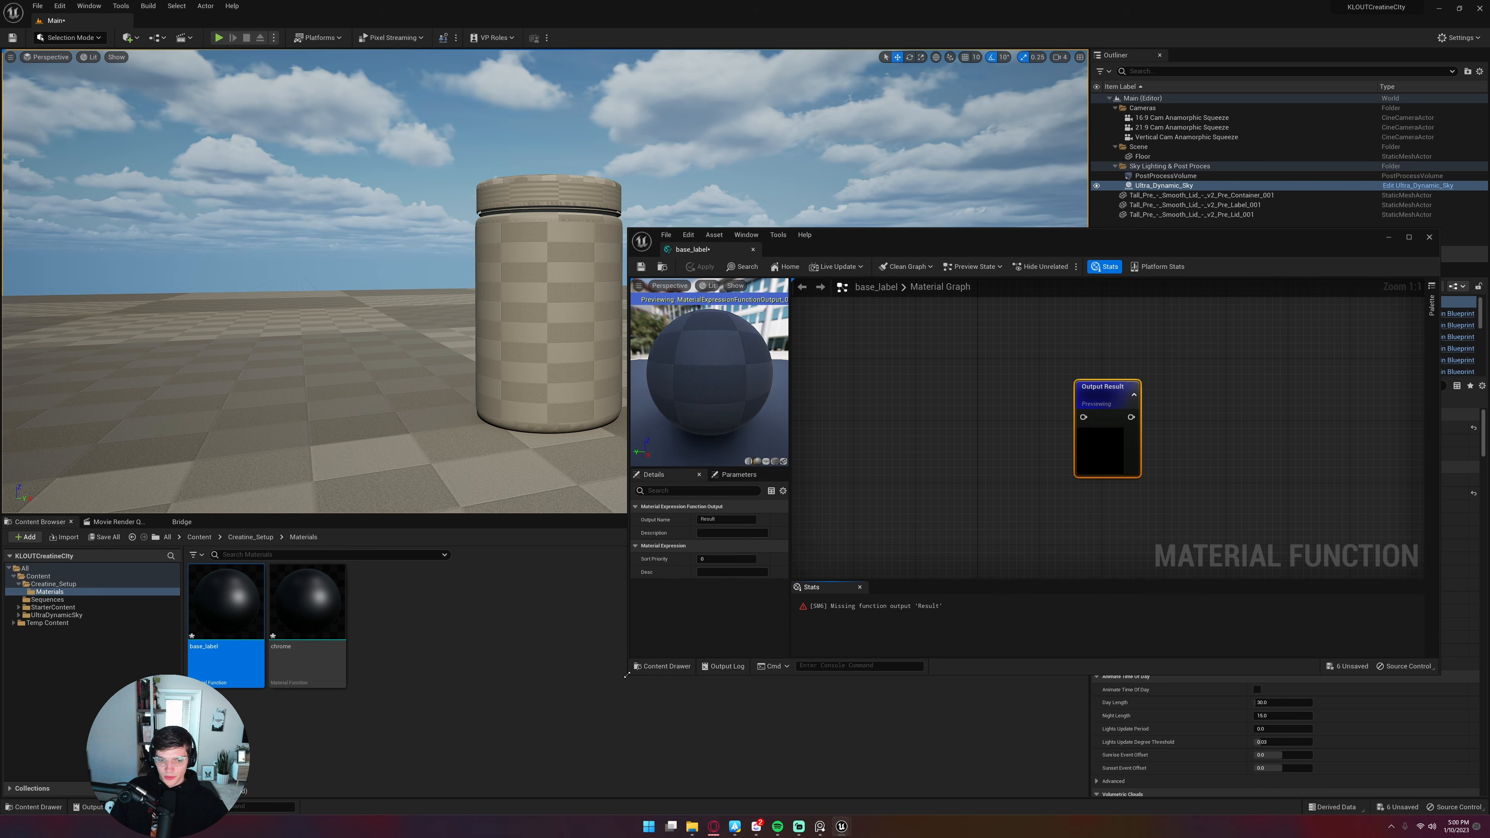
pyautogui.moveTo(626, 675); pyautogui.dragTo(571, 778)
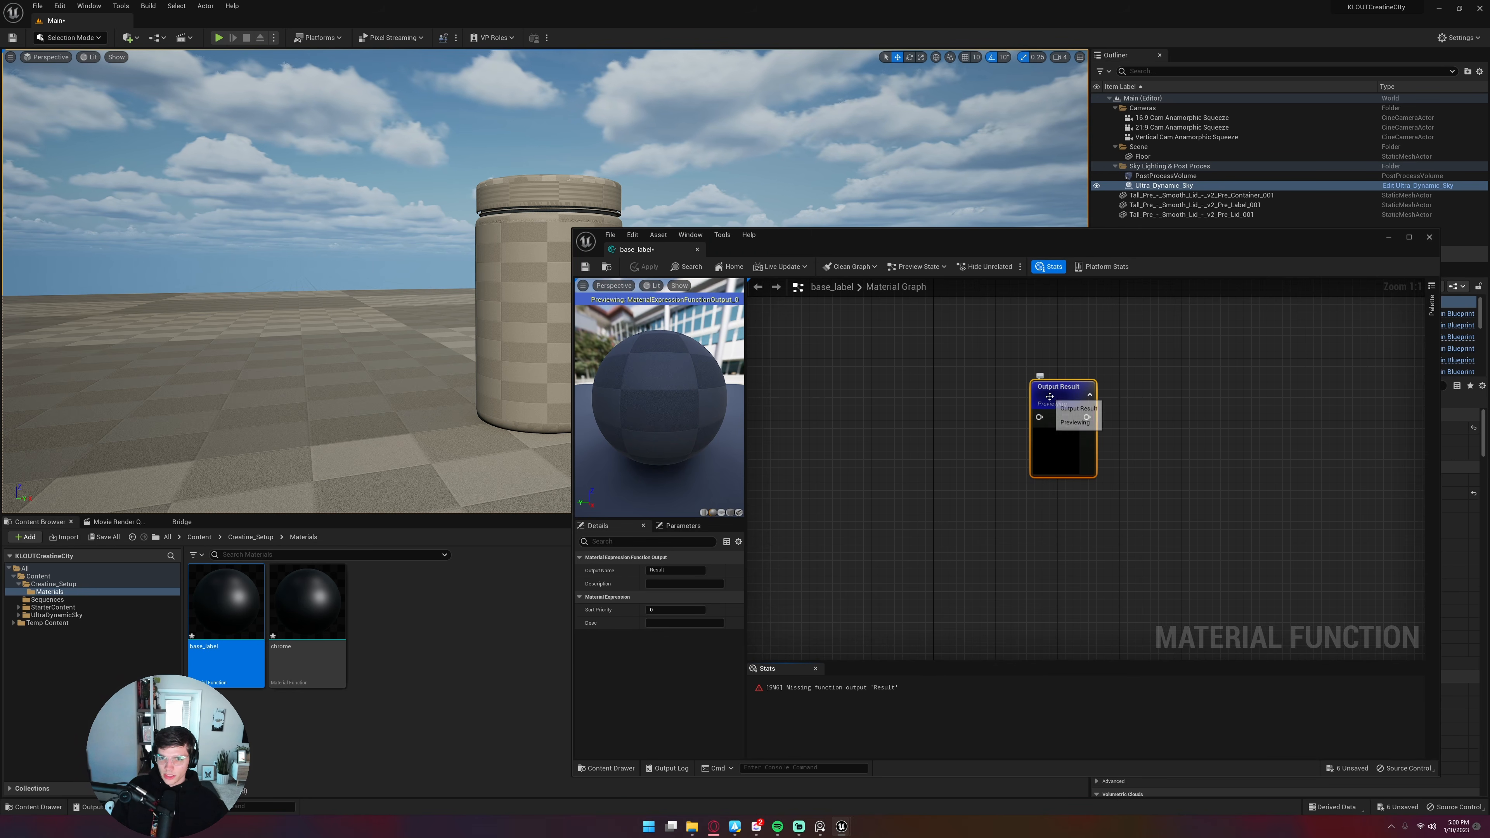
# Add a MakeMaterialAttributes node connected to the input of the Output Result node in the base_label graph
pyautogui.moveTo(1050, 397); pyautogui.dragTo(948, 374)
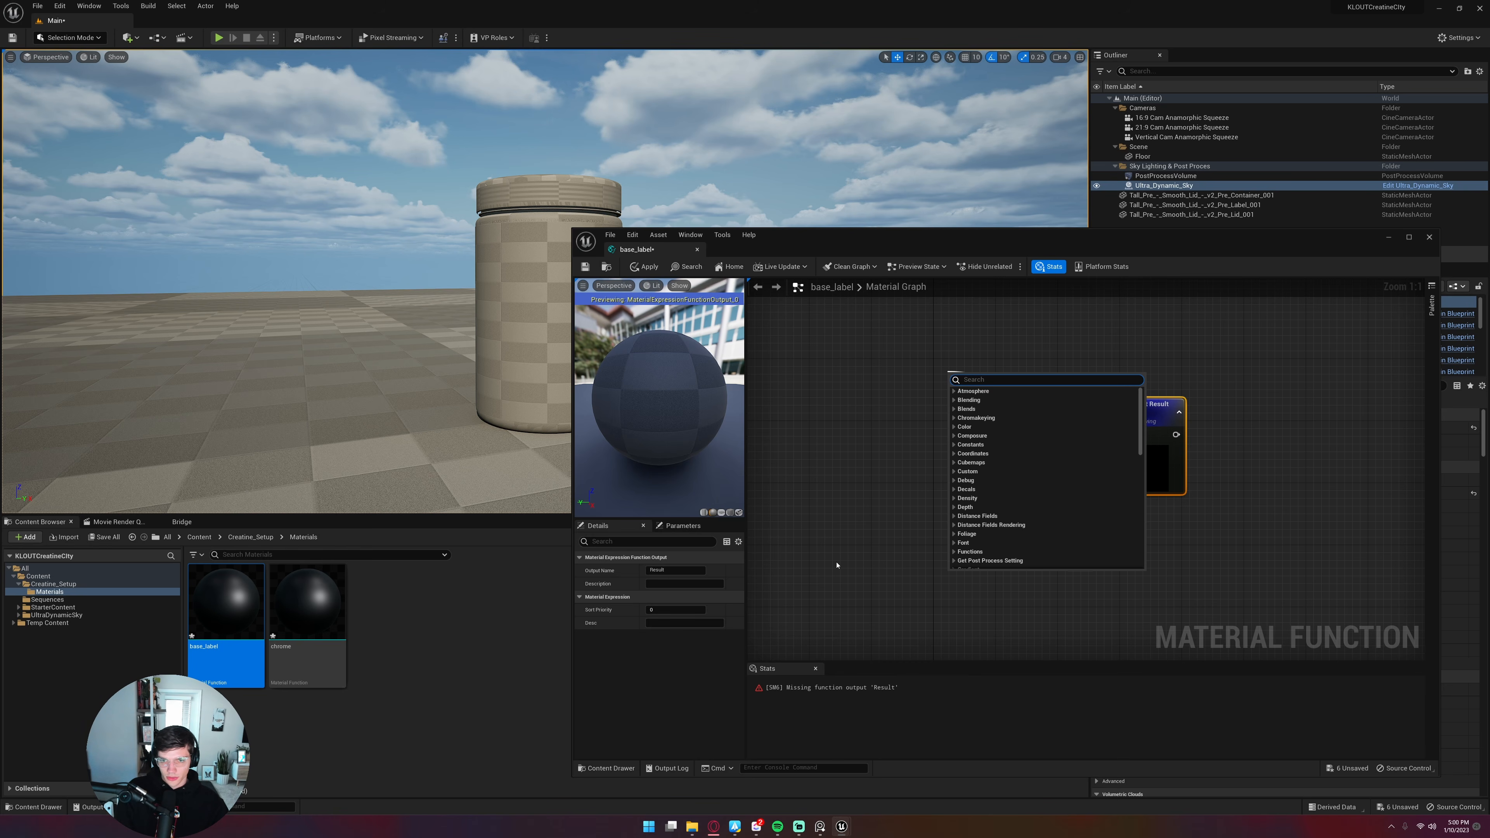
pyautogui.write('make')
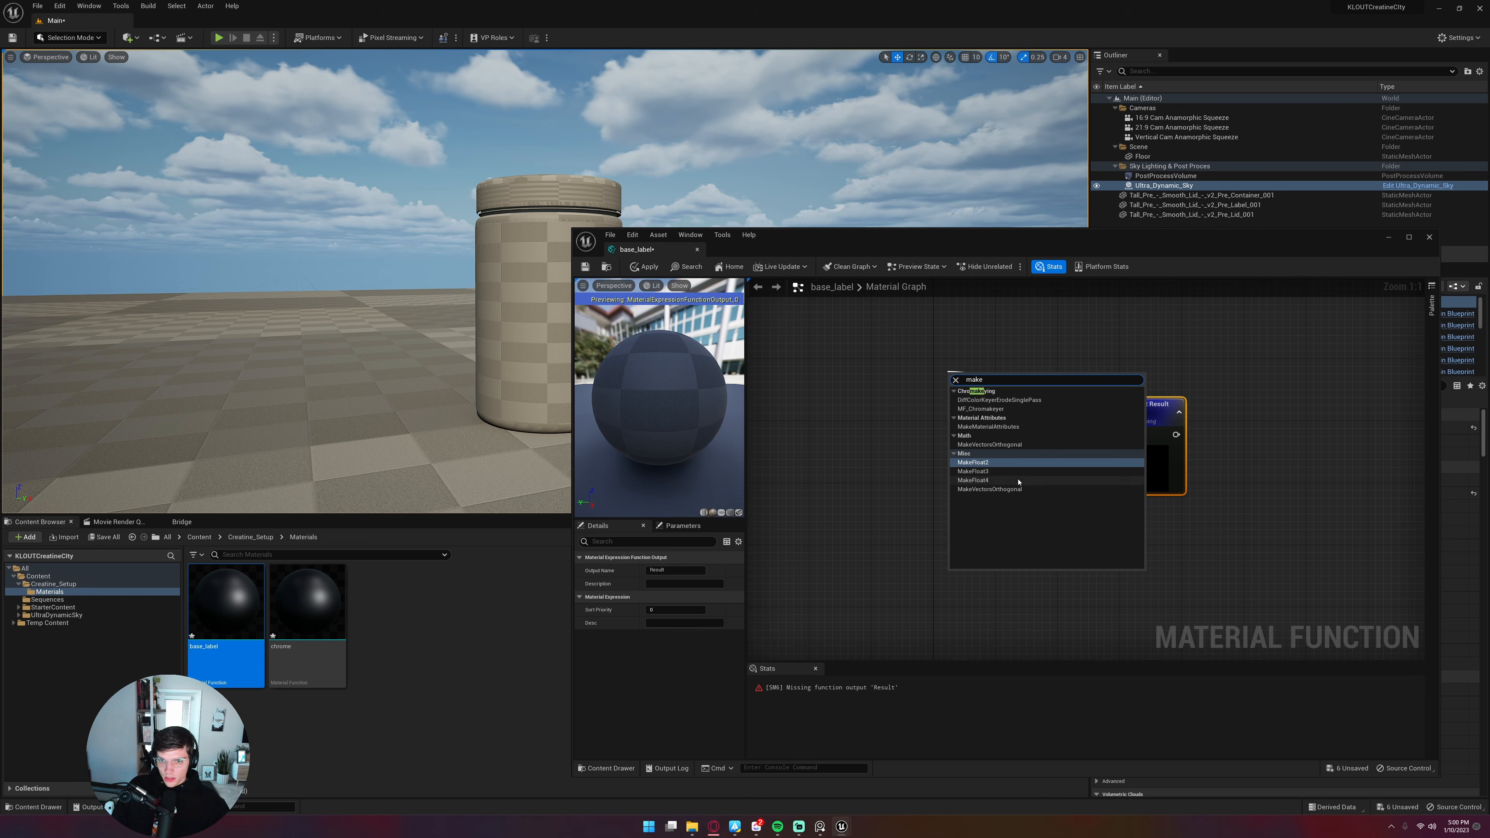
pyautogui.click(1005, 427)
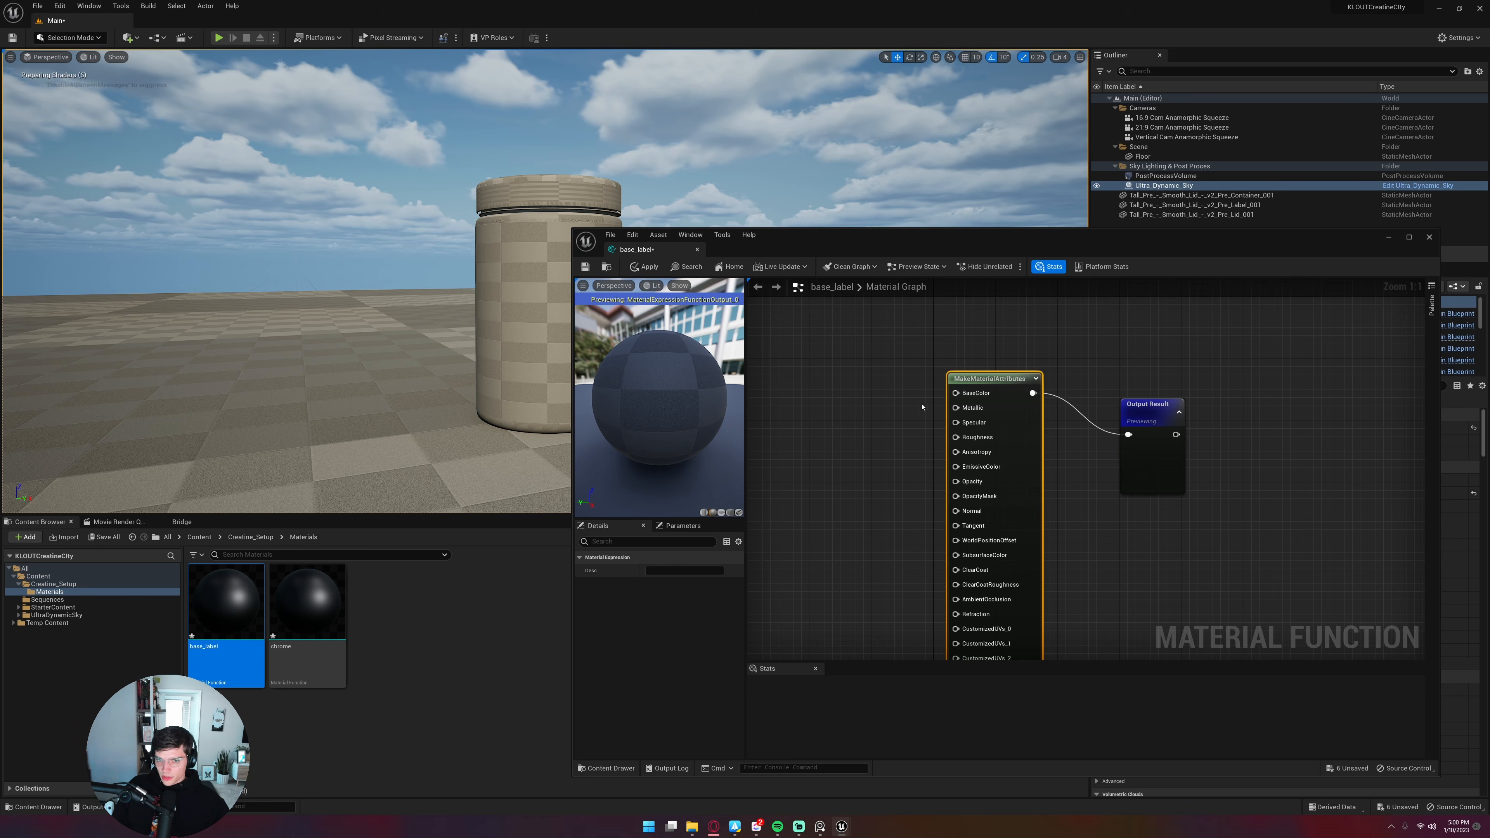
pyautogui.scroll(-2, 904, 479)
pyautogui.moveTo(901, 487); pyautogui.dragTo(938, 468, button='right')
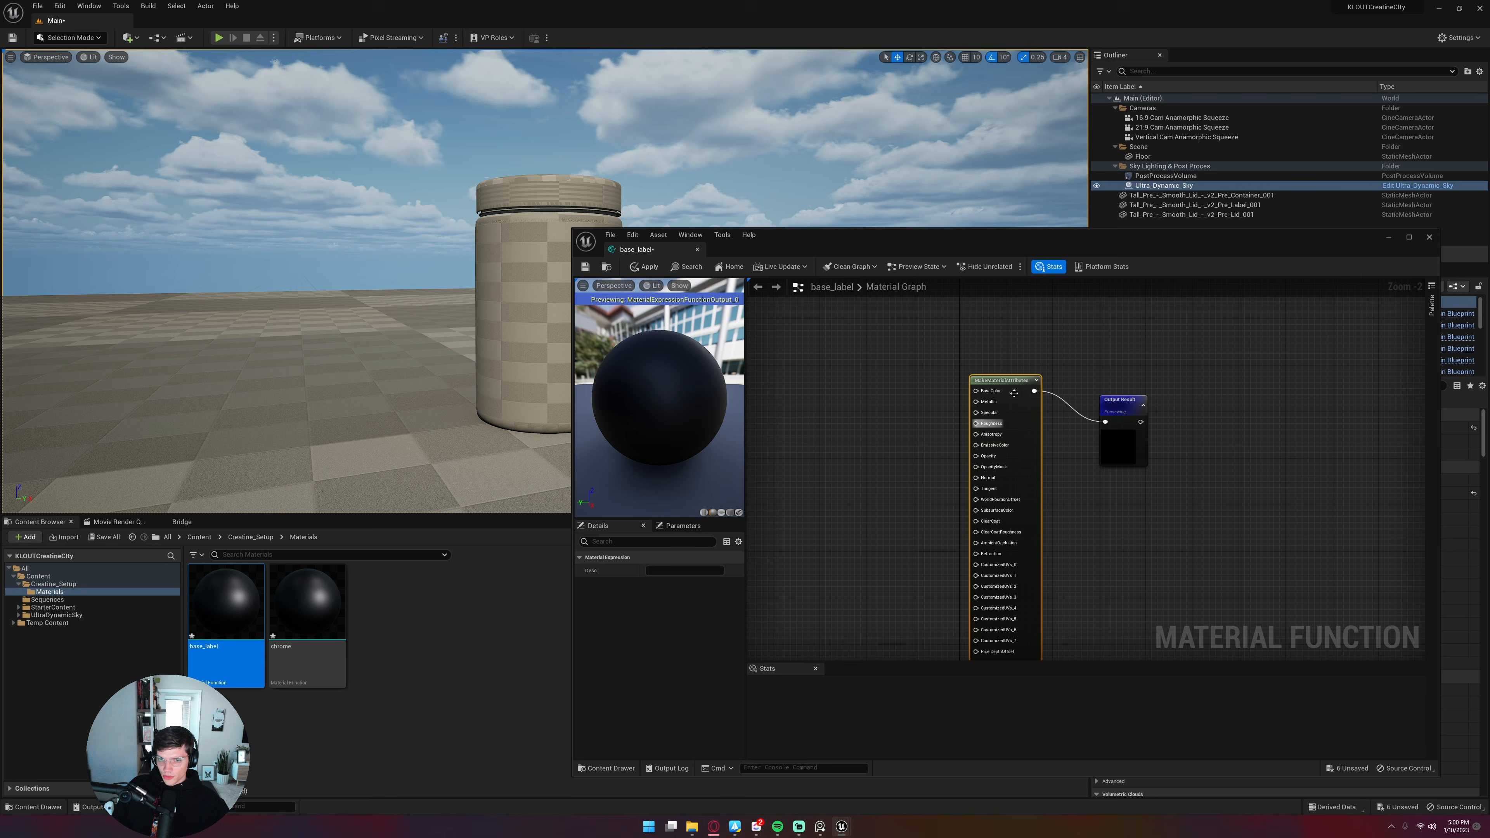
# Place the KLOUT_CREATINE_COLOR, KLOUT_CREATINE_NORMAL and KLOUT_CREATINE_ROUGHNESS textures from Creatine_Setup as texture samples in the base_label graph
pyautogui.moveTo(928, 545); pyautogui.dragTo(922, 524, button='right')
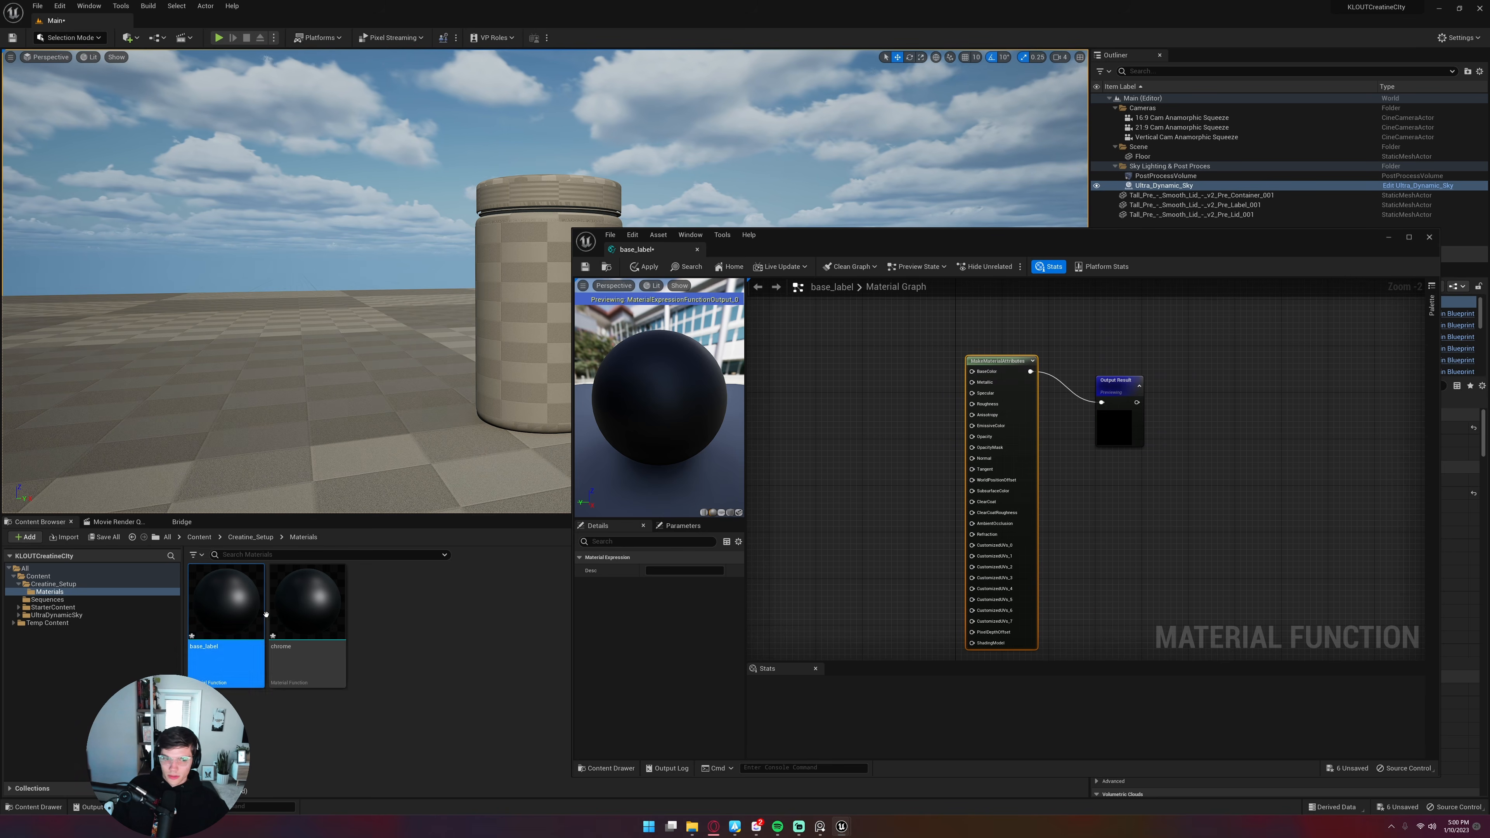
pyautogui.click(251, 536)
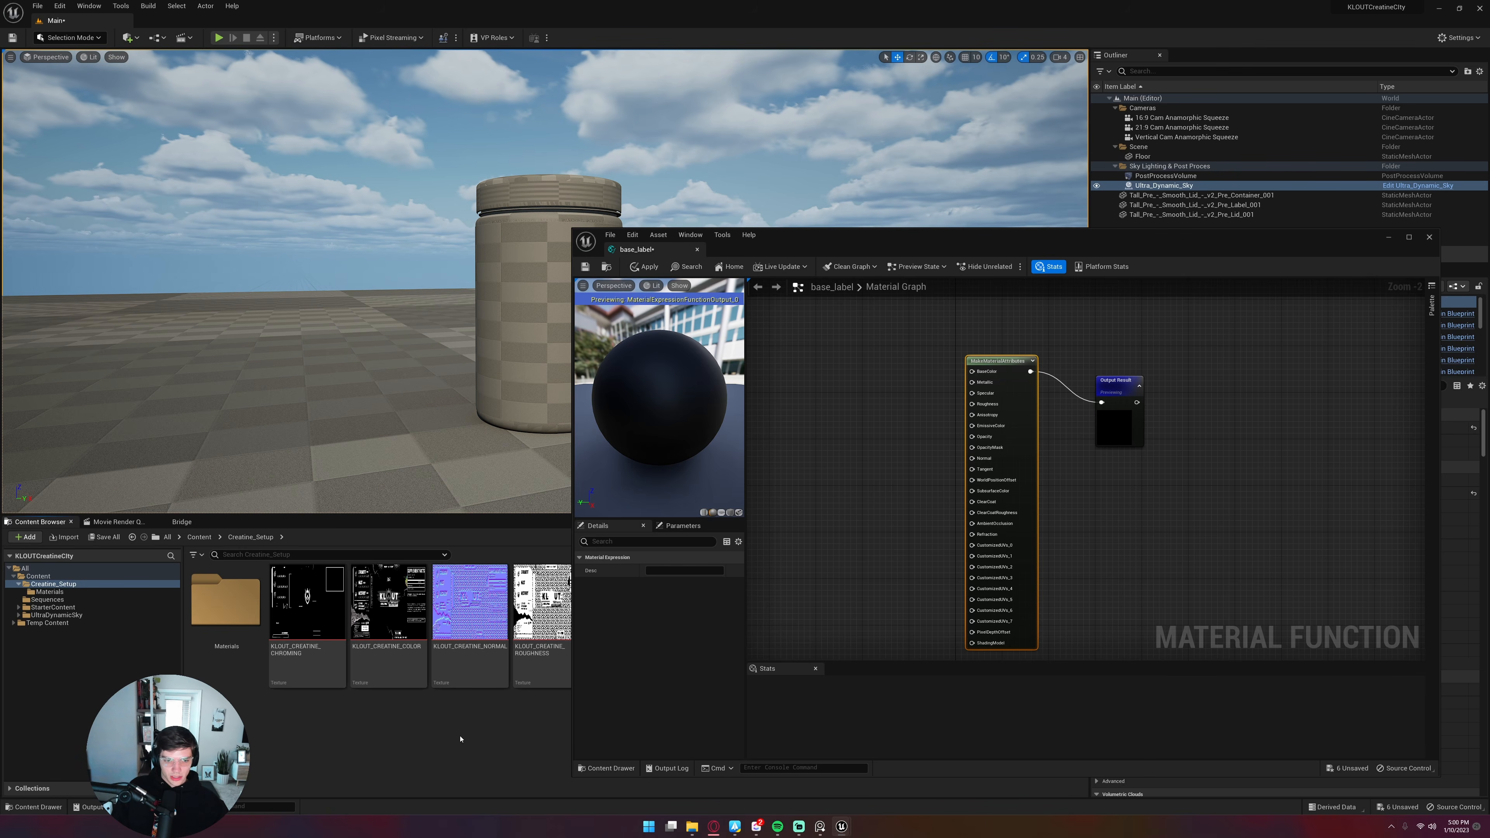
pyautogui.moveTo(388, 607); pyautogui.dragTo(816, 371)
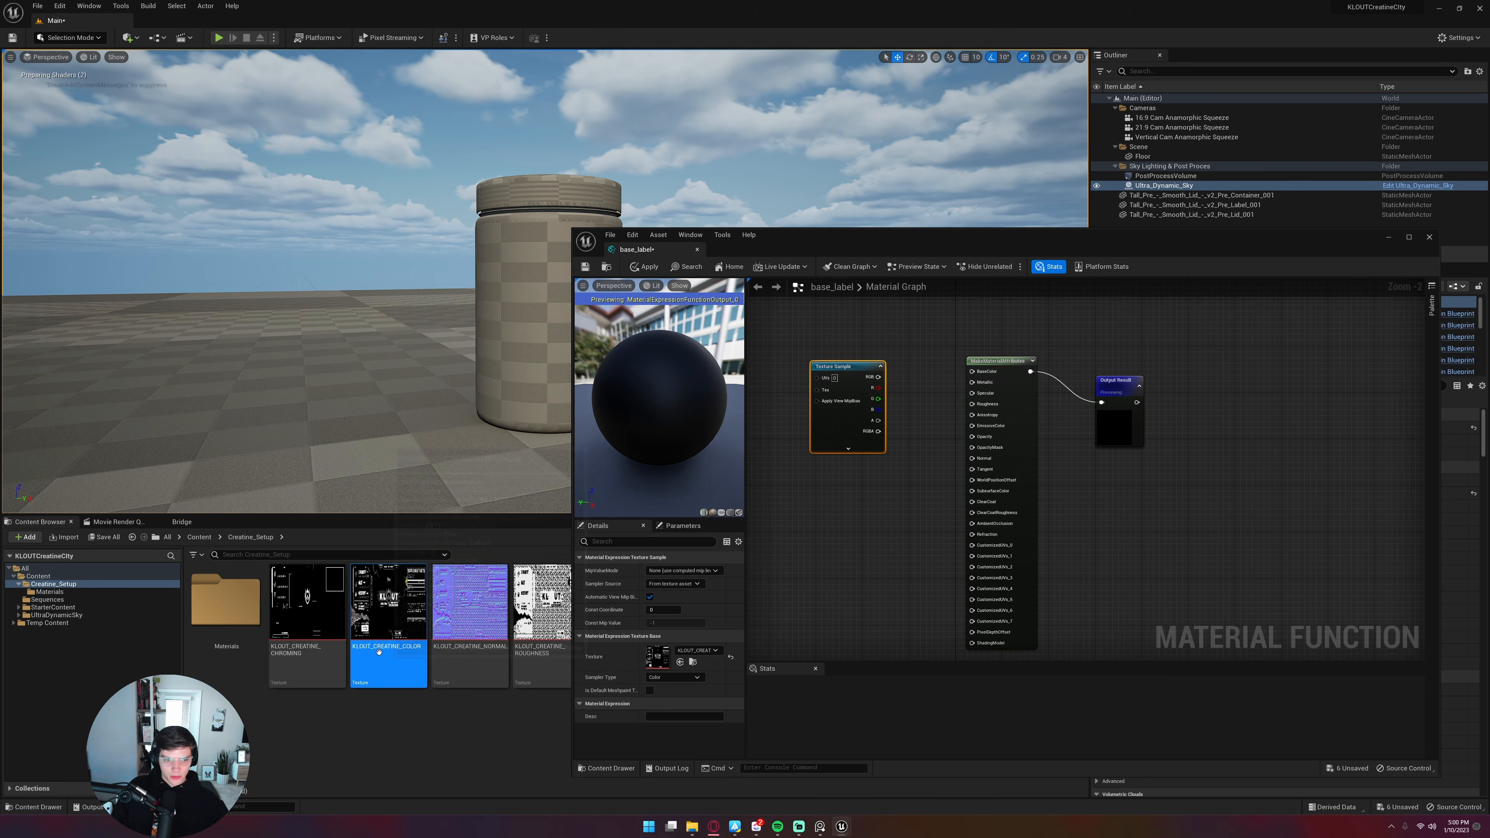
pyautogui.moveTo(469, 604); pyautogui.dragTo(839, 594)
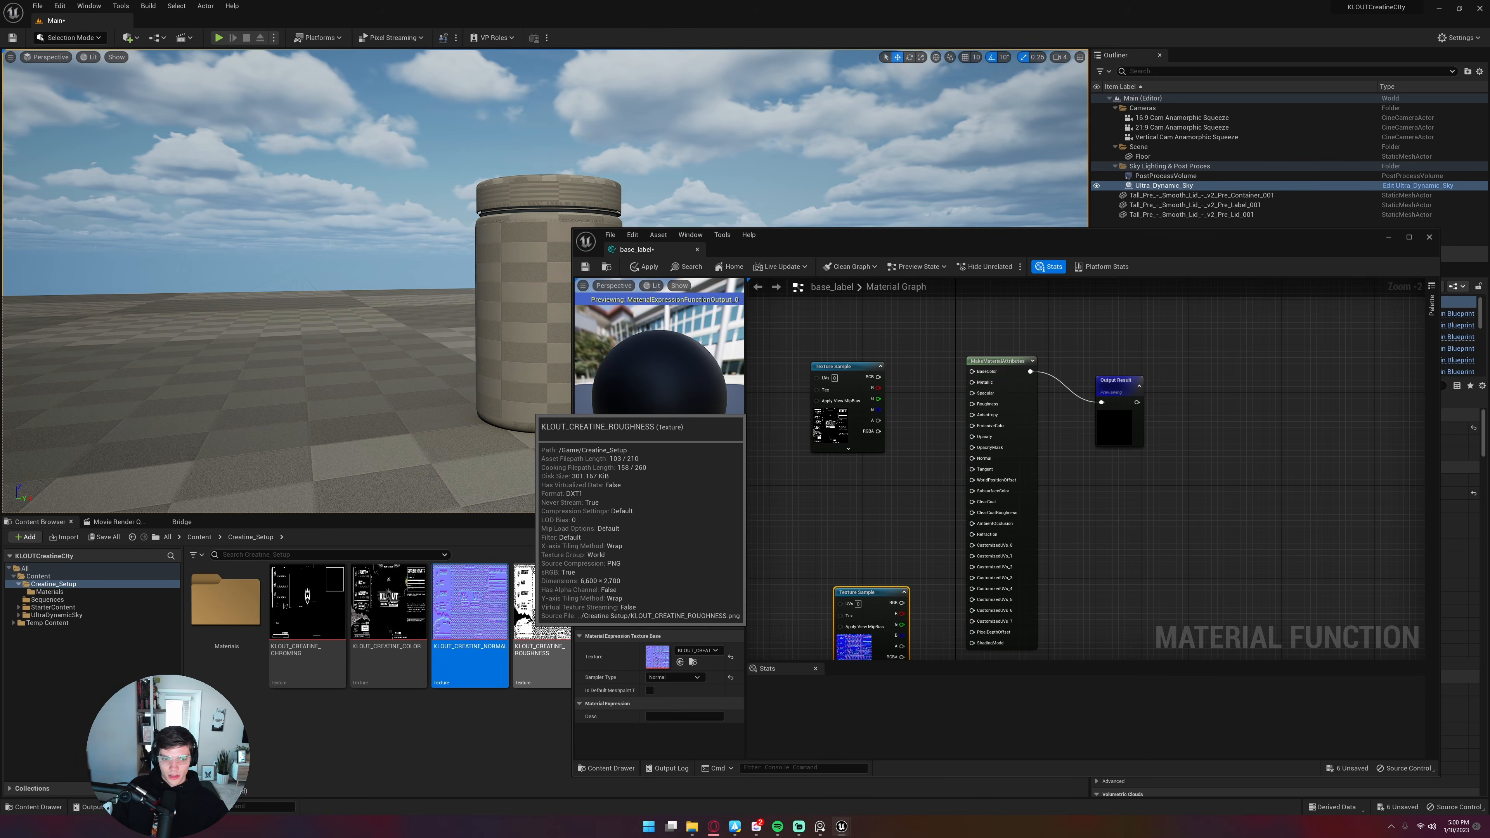
pyautogui.moveTo(529, 621); pyautogui.dragTo(846, 481)
# Connect the color texture's RGB to BaseColor and the roughness texture's RGB to Roughness, and rotate the preview sphere to check the result
pyautogui.moveTo(879, 377); pyautogui.dragTo(972, 371)
pyautogui.moveTo(878, 483)
pyautogui.mouseDown()
pyautogui.moveTo(883, 496)
pyautogui.moveTo(940, 474)
pyautogui.moveTo(967, 385)
pyautogui.moveTo(961, 478)
pyautogui.moveTo(972, 404)
pyautogui.mouseUp()
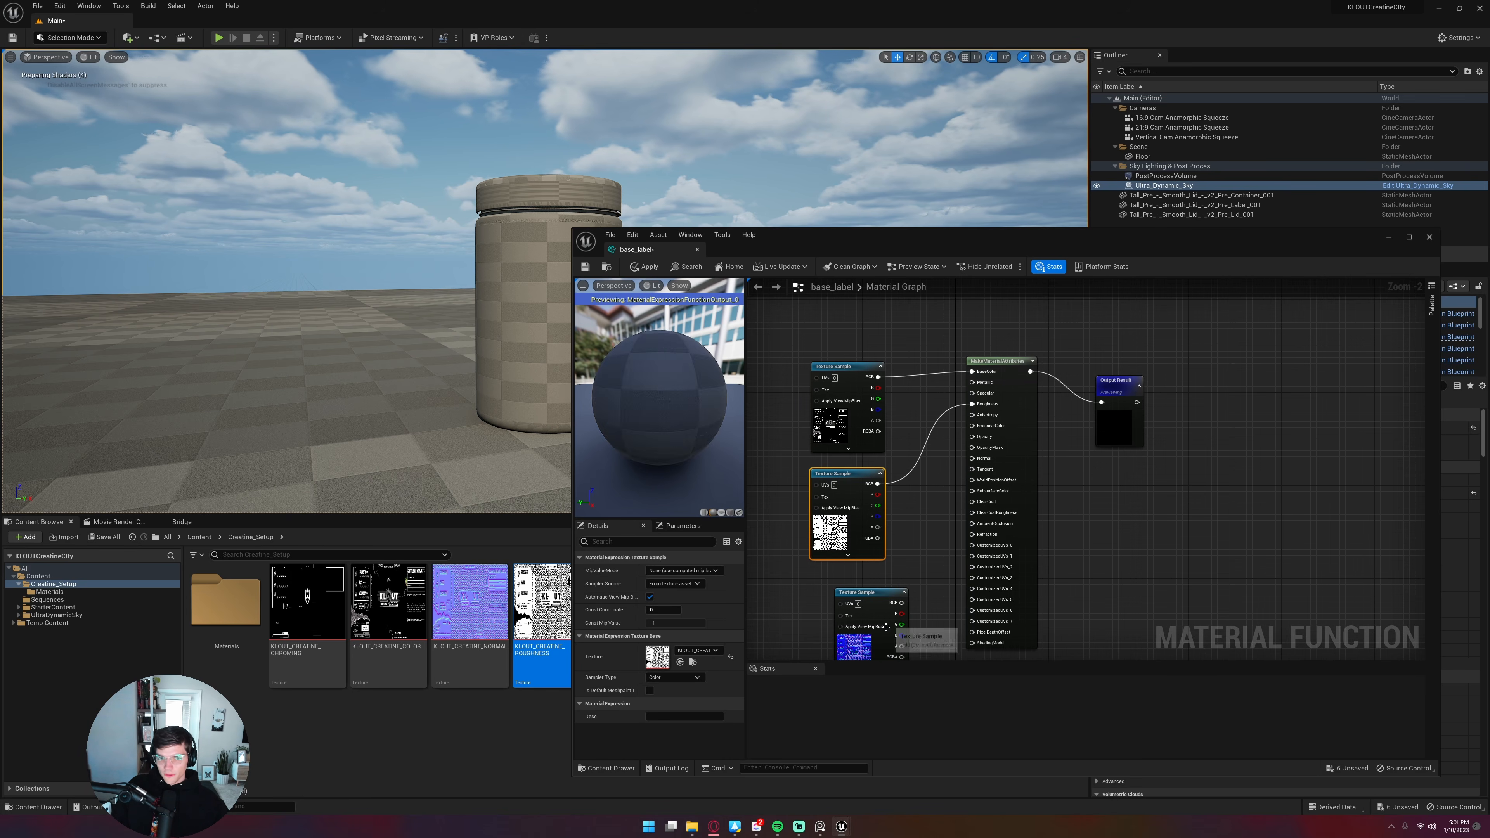
pyautogui.scroll(5, 666, 481)
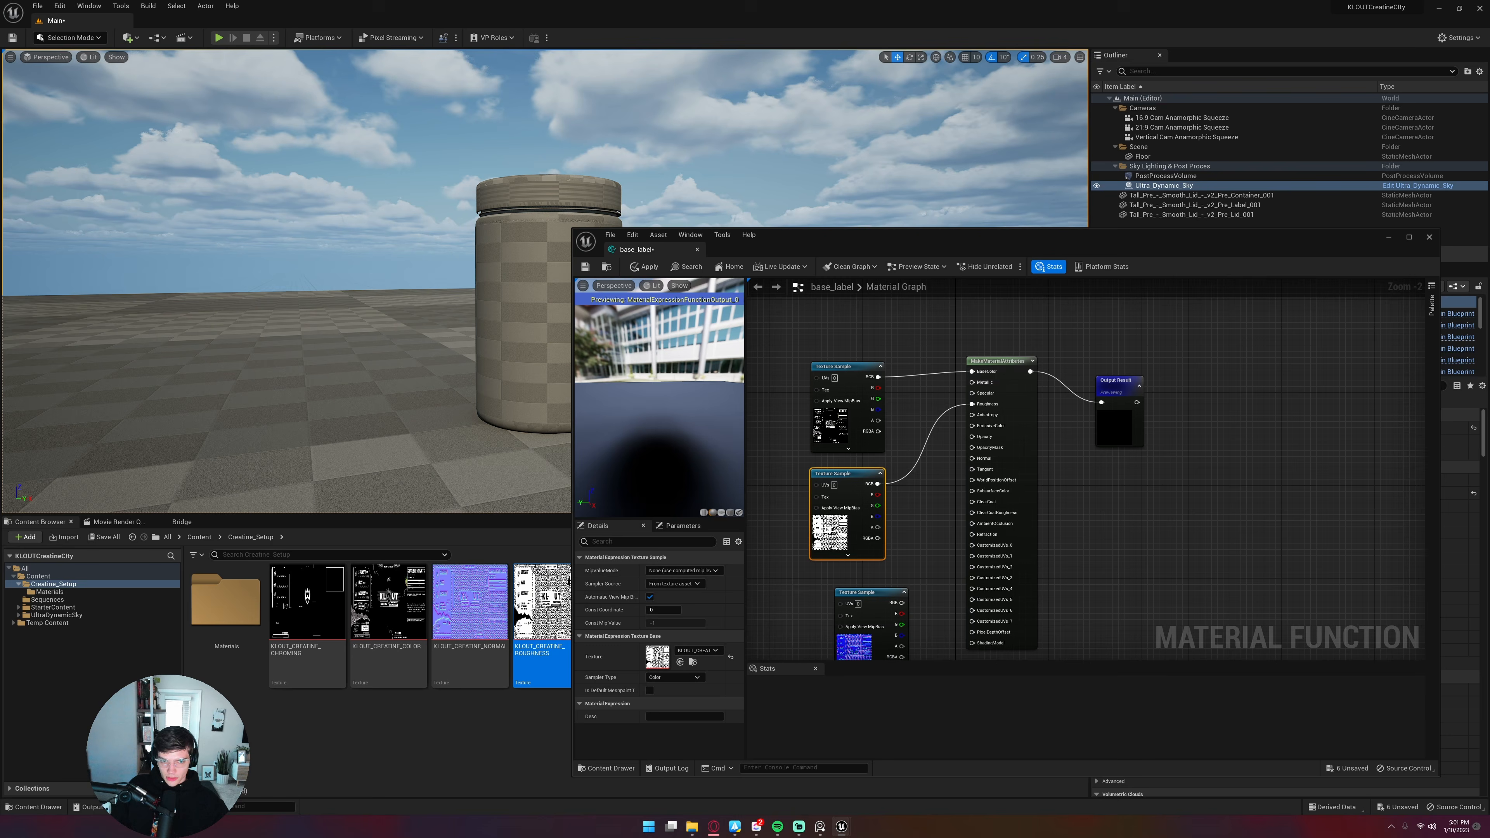
pyautogui.scroll(-5, 660, 397)
pyautogui.moveTo(659, 397); pyautogui.dragTo(727, 423)
# Try connecting the normal texture sample directly to the Normal input of MakeMaterialAttributes, and undo the link
pyautogui.moveTo(865, 616); pyautogui.dragTo(899, 441, button='right')
pyautogui.moveTo(898, 441); pyautogui.dragTo(852, 456)
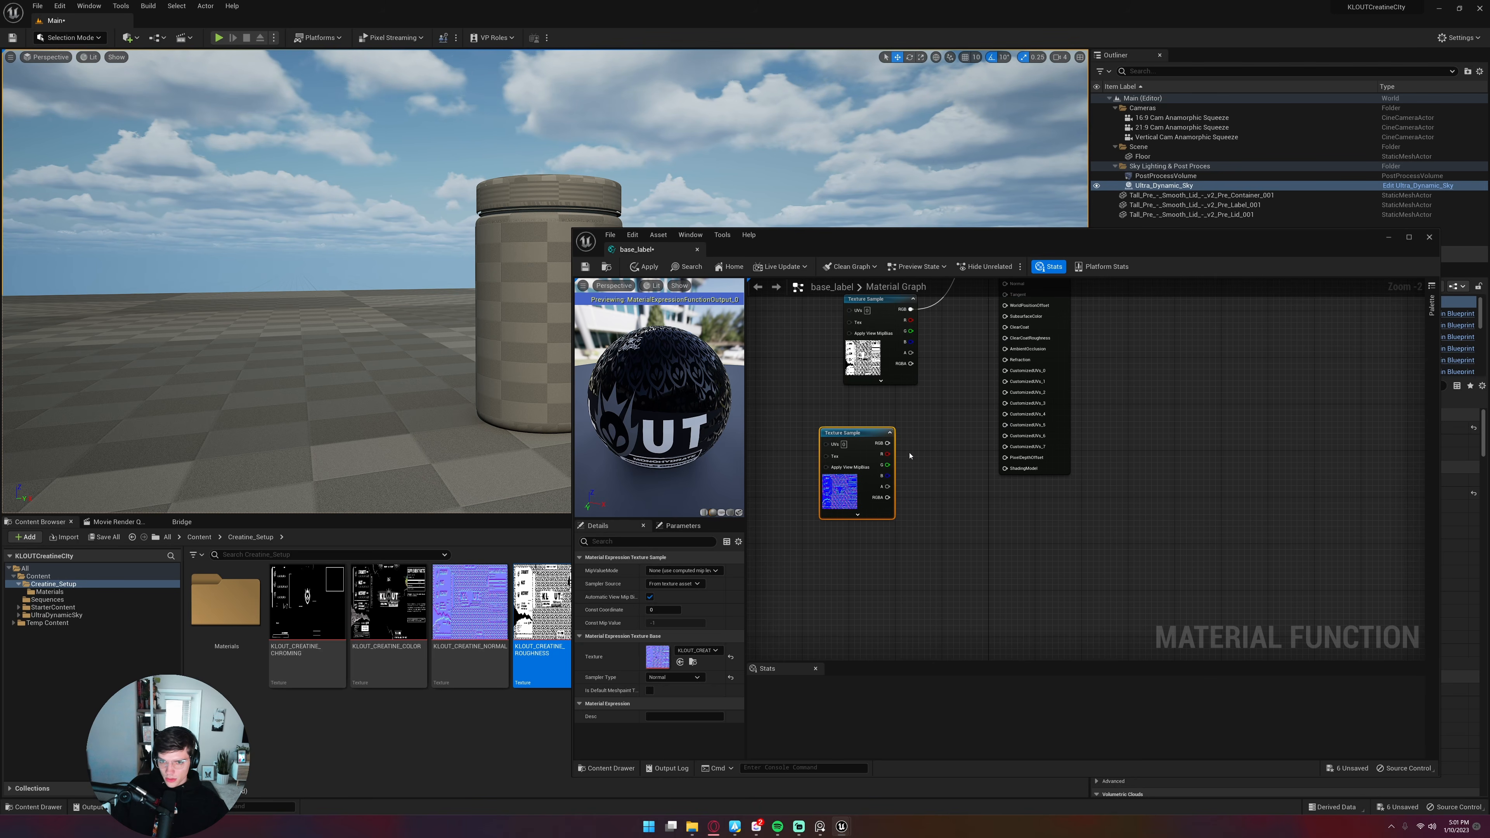
pyautogui.moveTo(887, 443); pyautogui.dragTo(1005, 433)
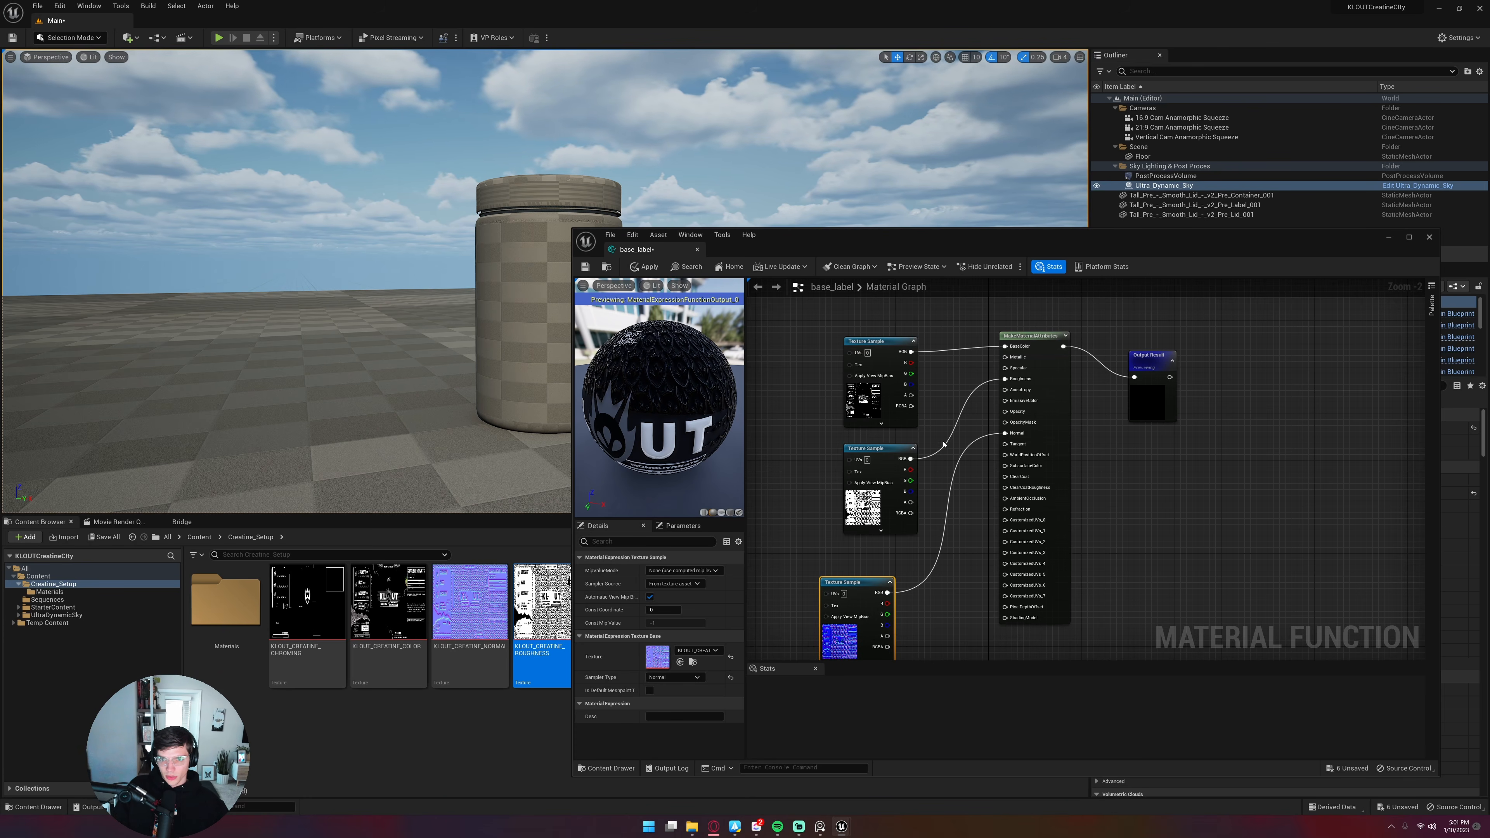
pyautogui.hotkey('ctrl', 'z')
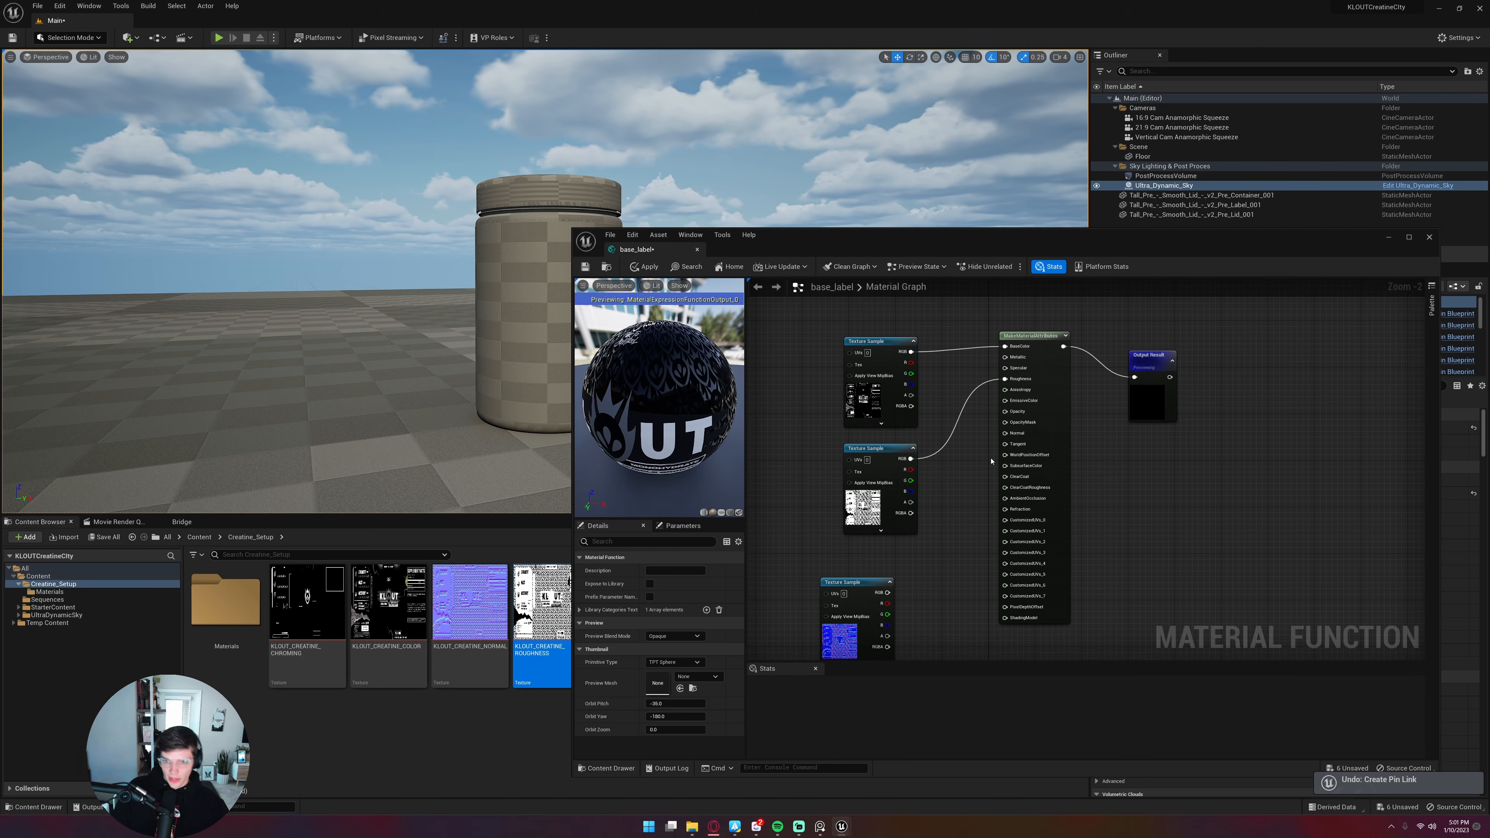
# Add a FlattenNormal node and route the normal texture through it into the Normal input of MakeMaterialAttributes
pyautogui.rightClick(946, 545)
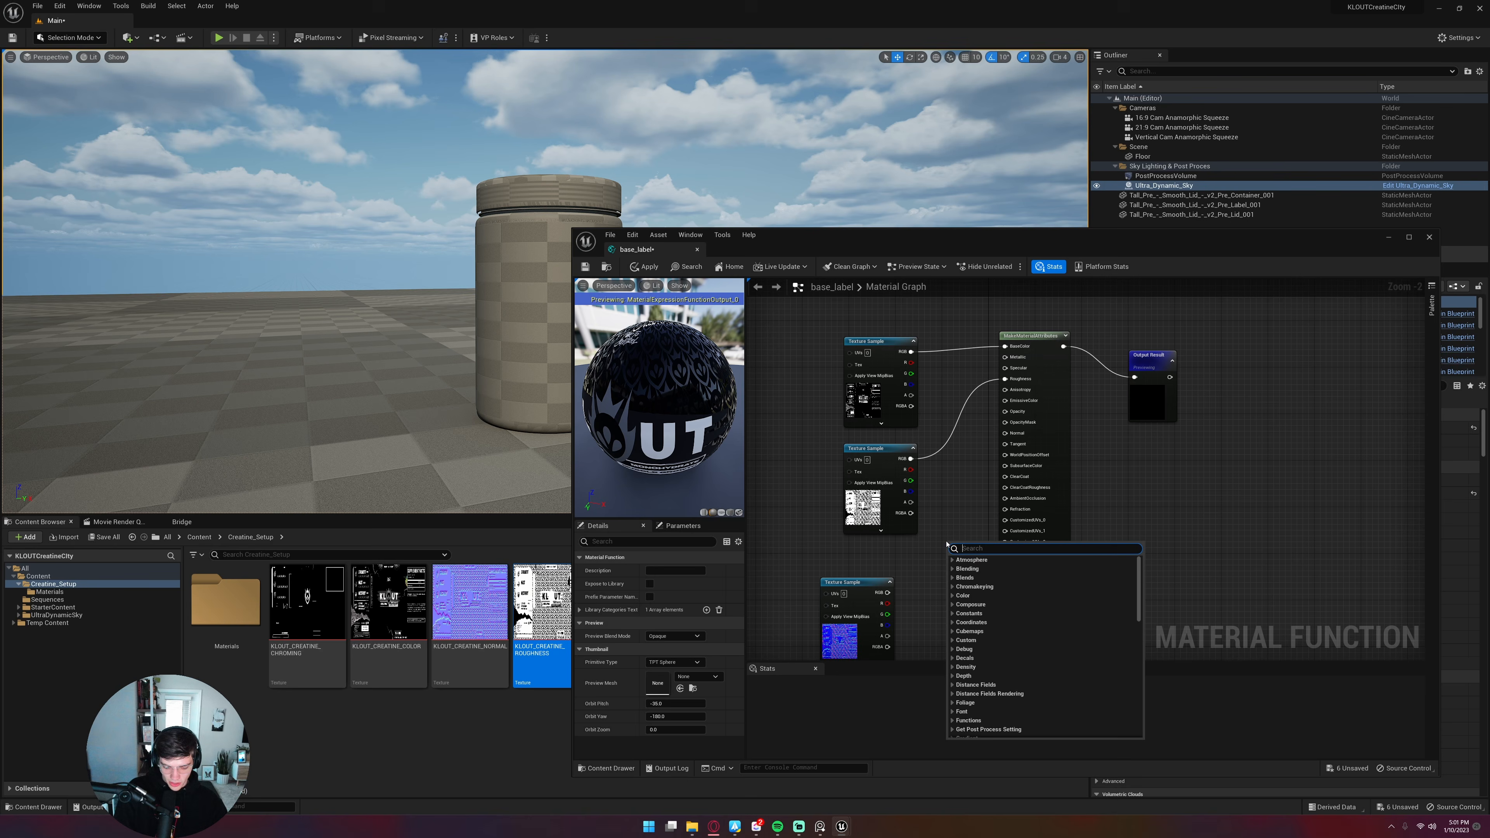
pyautogui.write('normal fl')
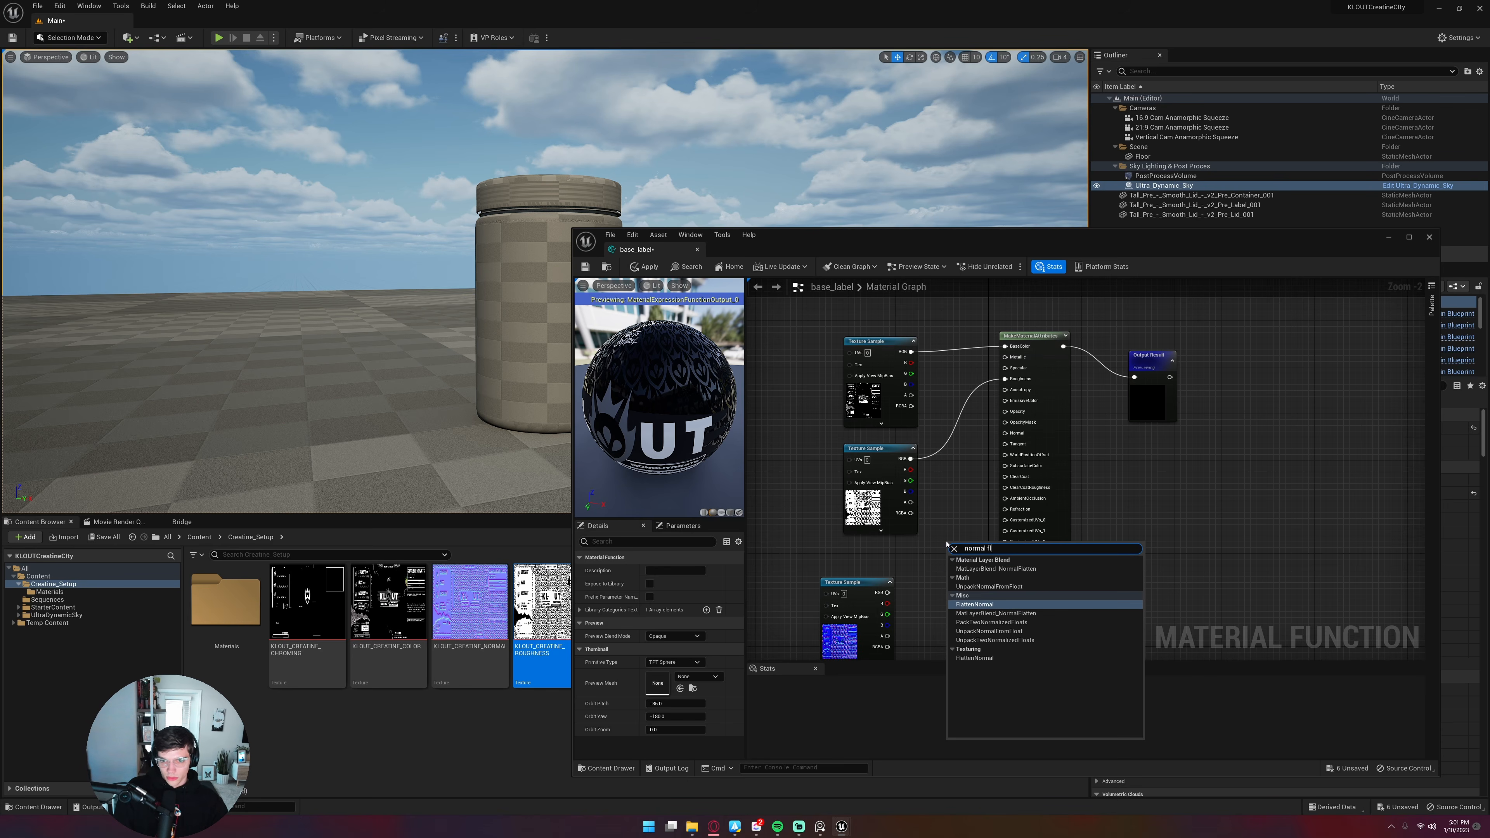
pyautogui.press('Return')
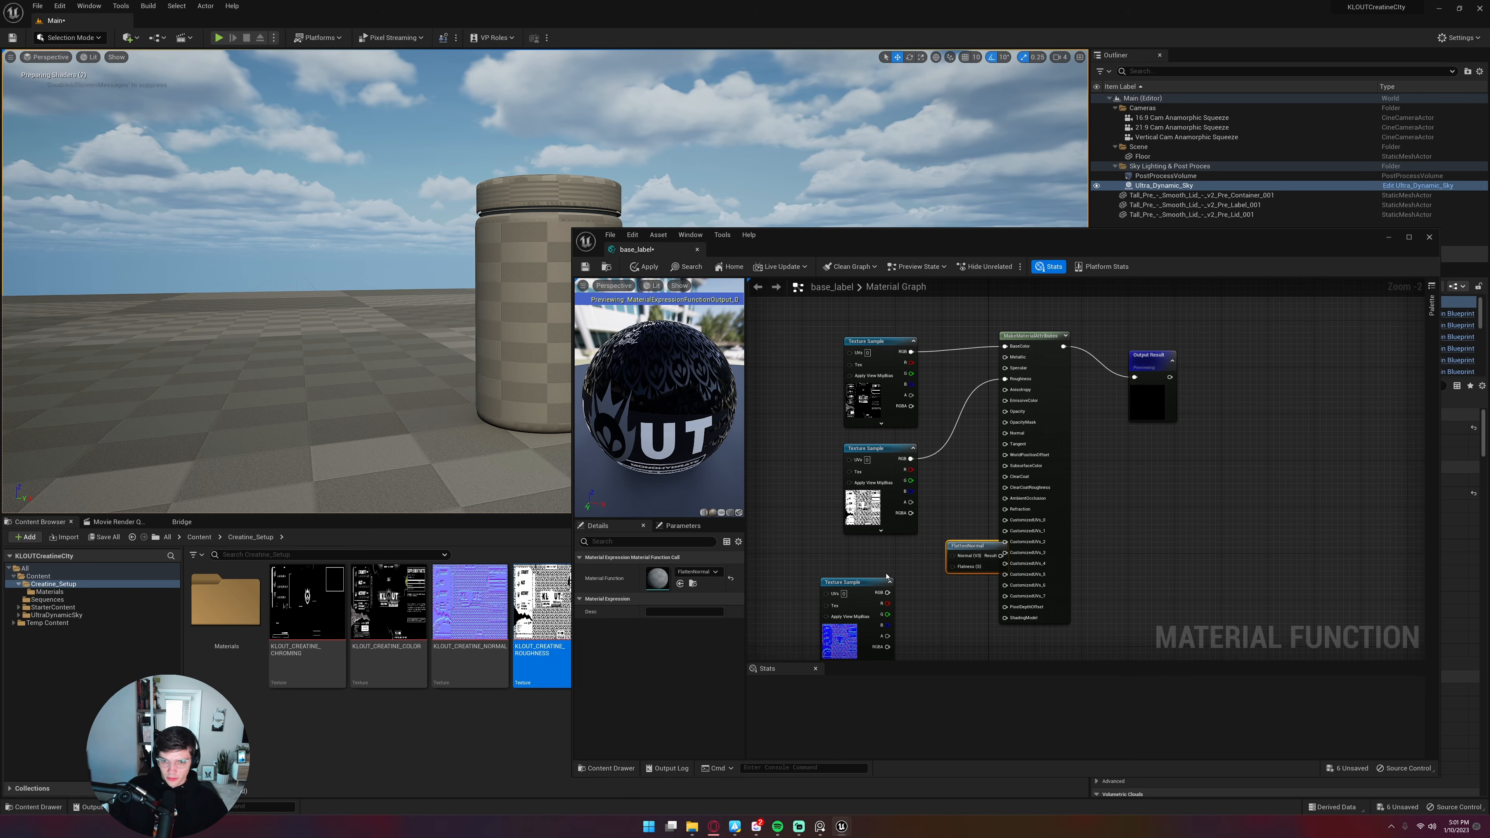
pyautogui.moveTo(868, 611); pyautogui.dragTo(821, 575)
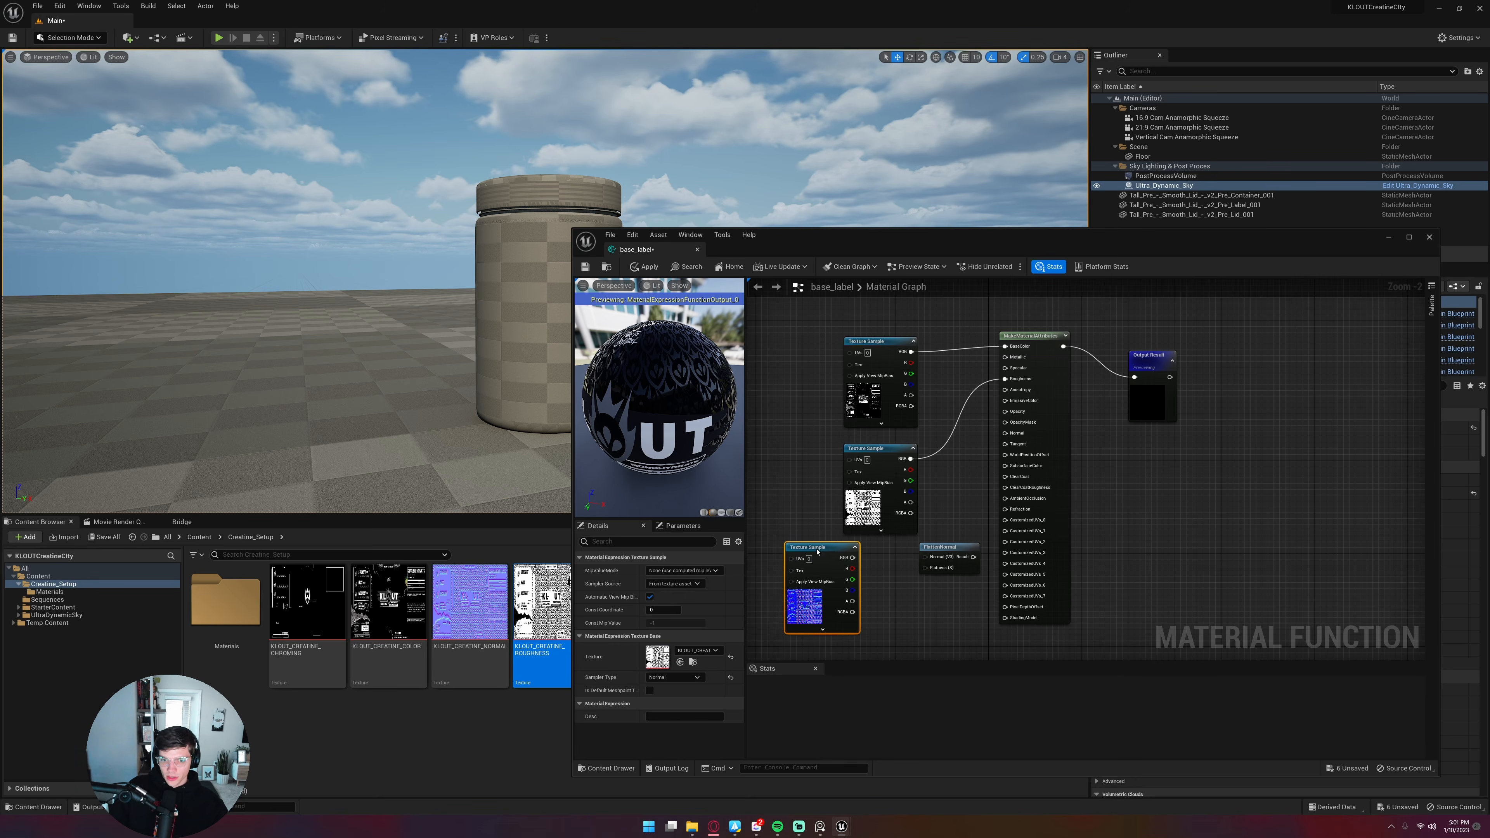
pyautogui.moveTo(840, 557); pyautogui.dragTo(1005, 435)
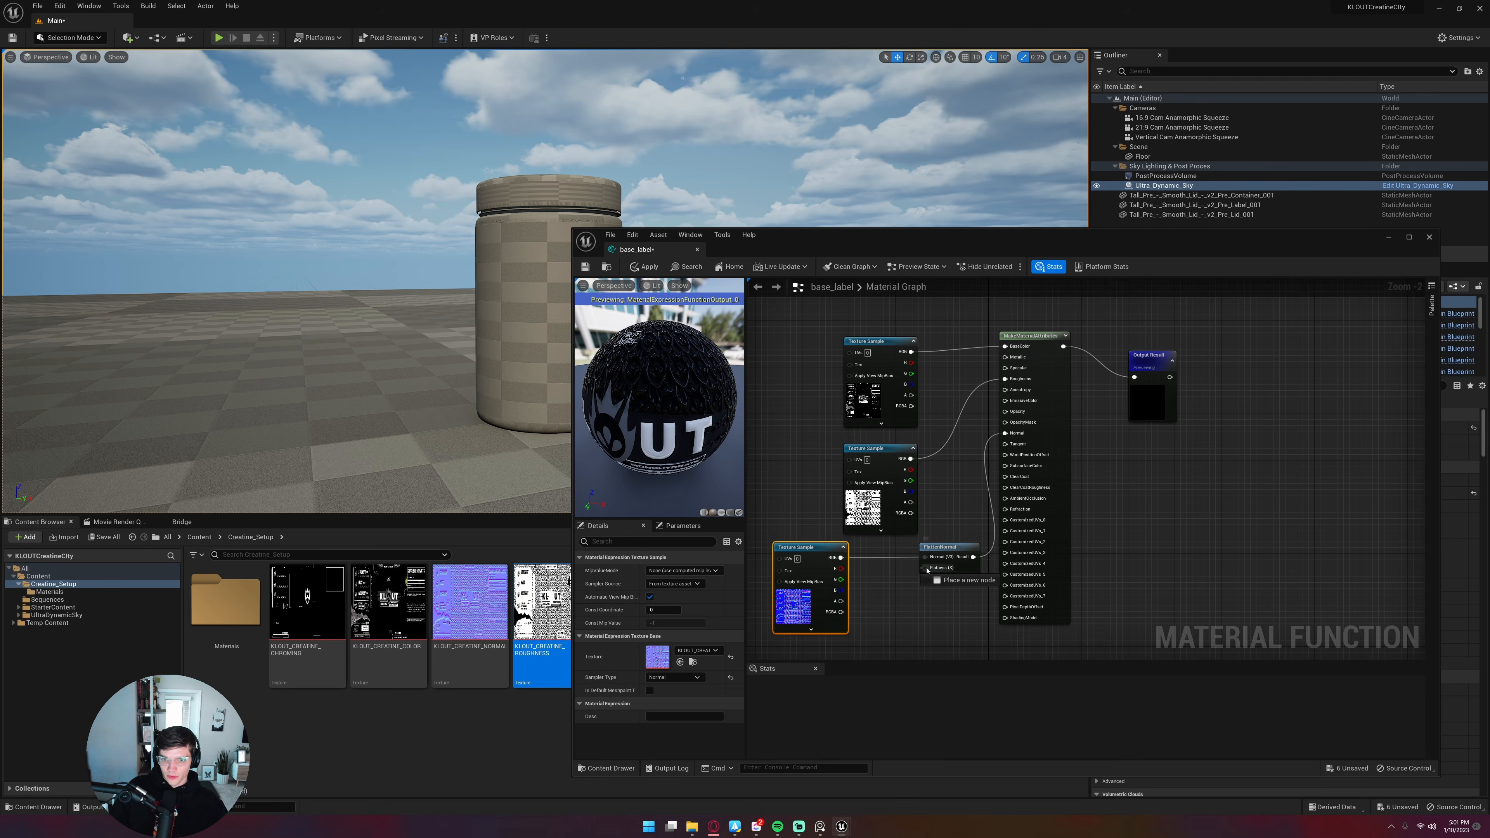
# Add a ScalarParameter named normal flatness connected to the Flatness input of the FlattenNormal node
pyautogui.moveTo(926, 567); pyautogui.dragTo(914, 627)
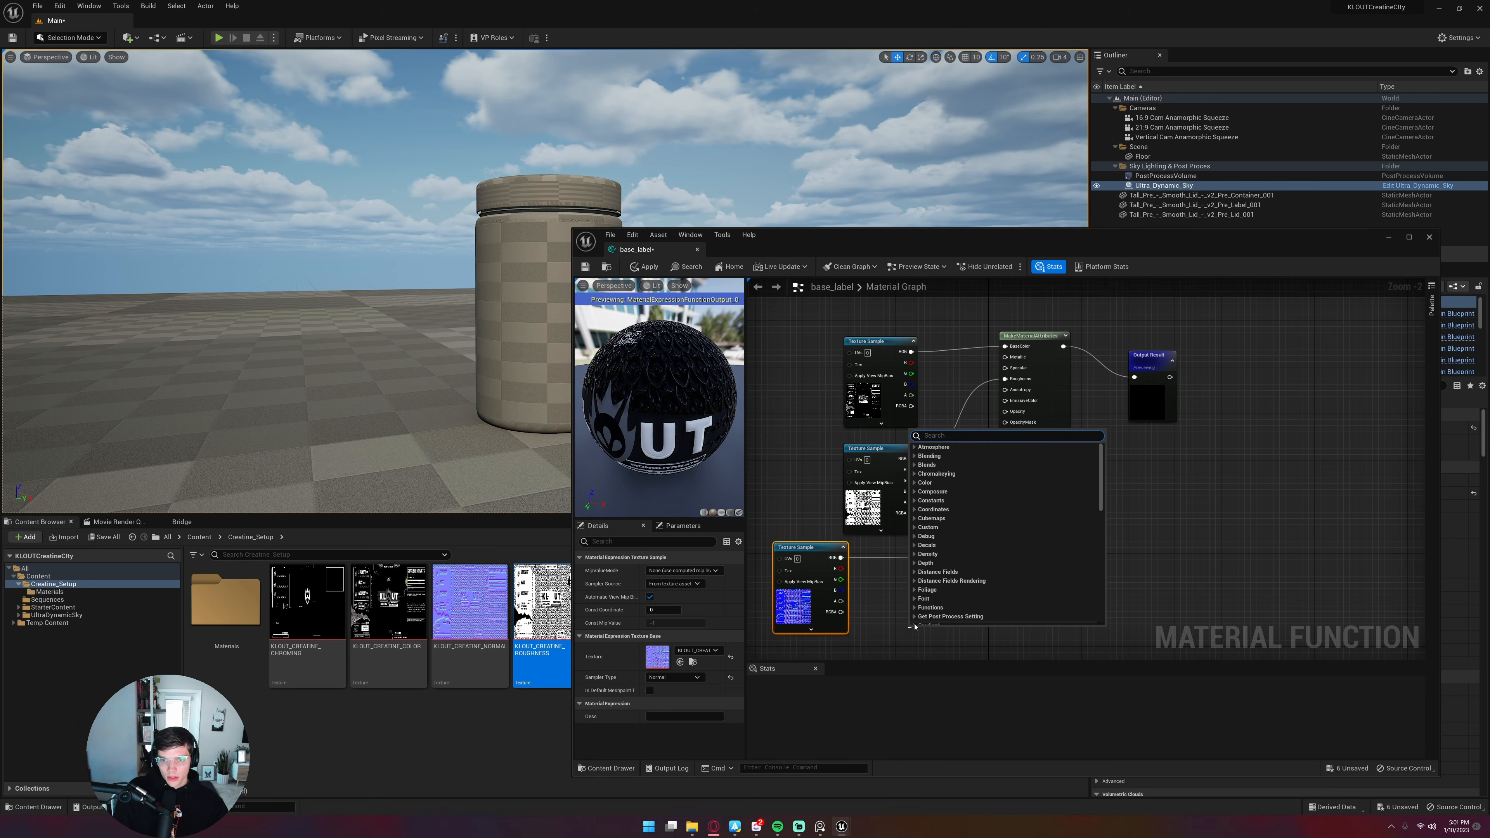
pyautogui.write('plan')
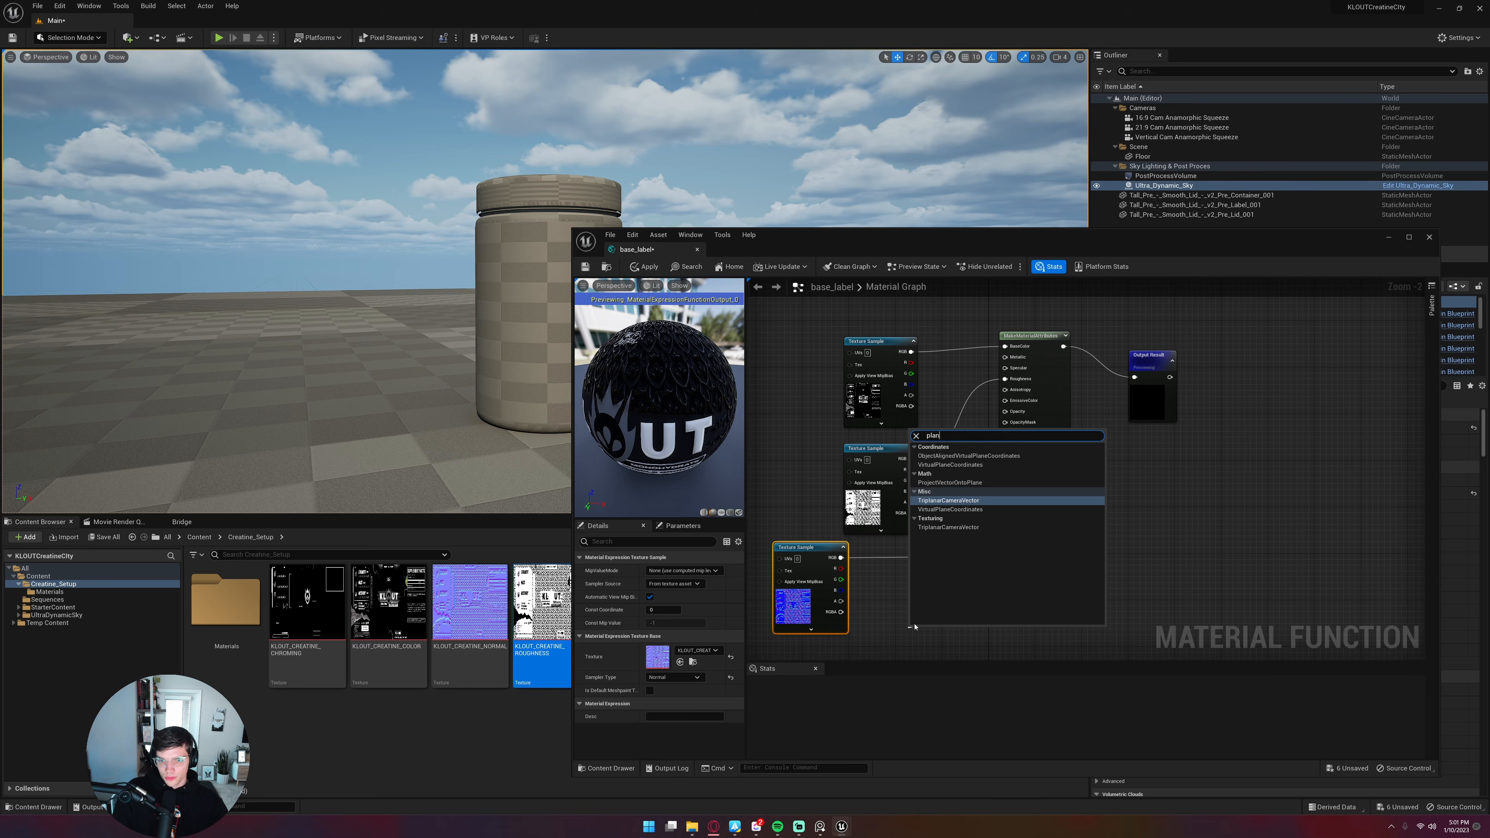
pyautogui.press('BackSpace')
pyautogui.press('BackSpace')
pyautogui.press('BackSpace')
pyautogui.press('BackSpace')
pyautogui.write('scal')
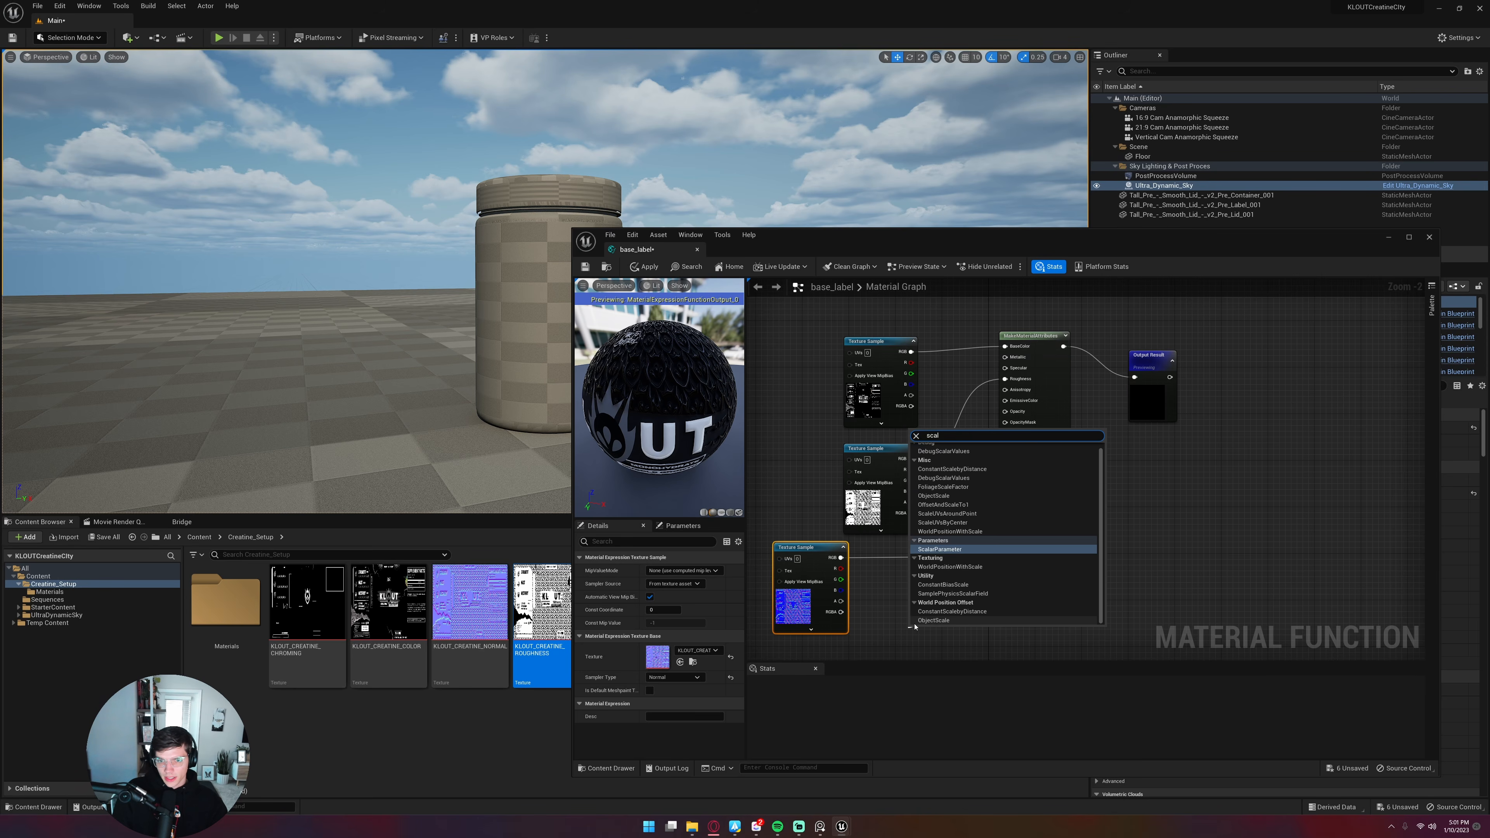
pyautogui.write('a')
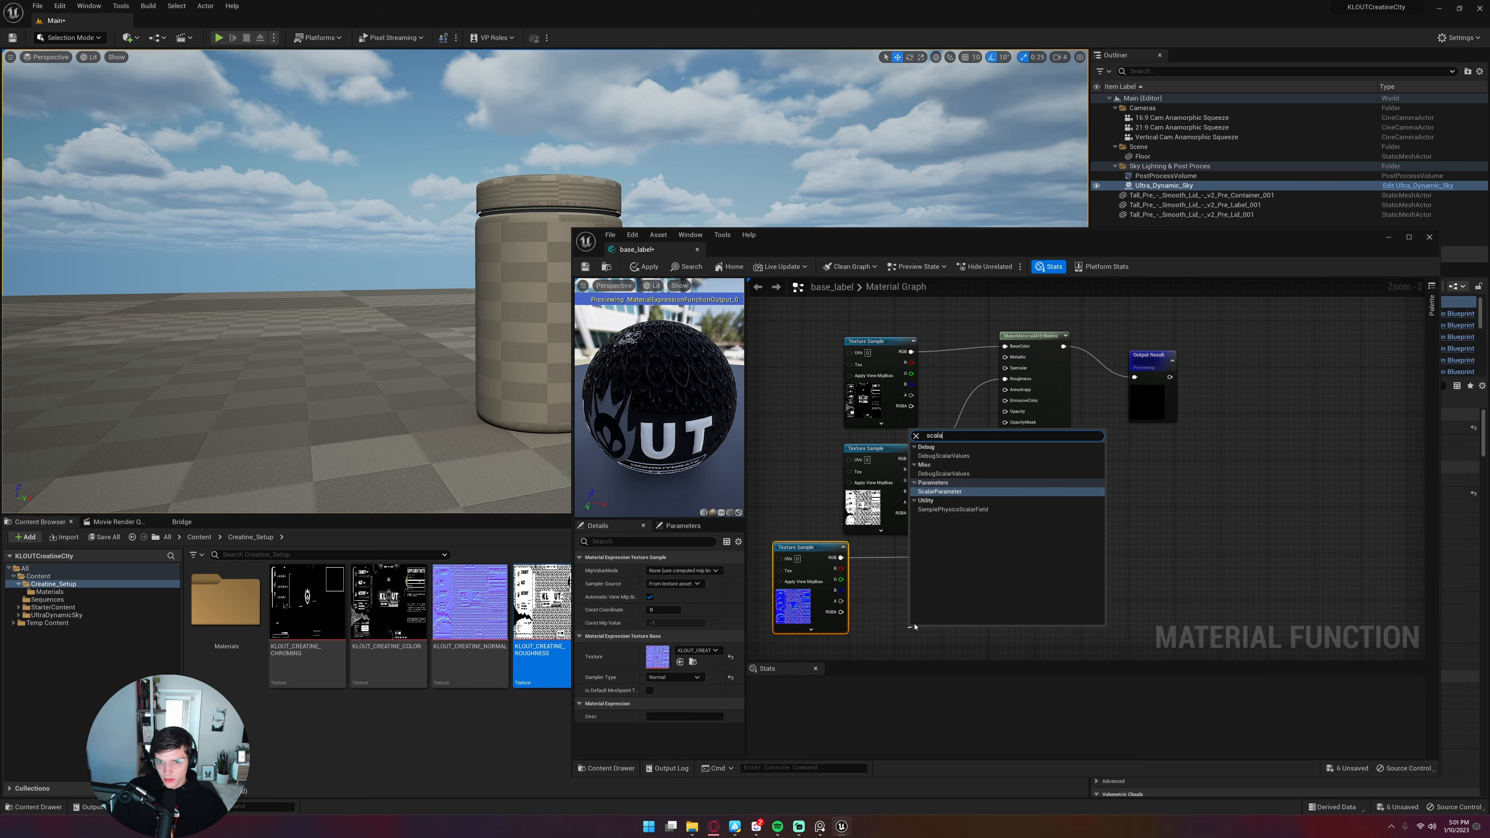
pyautogui.click(938, 493)
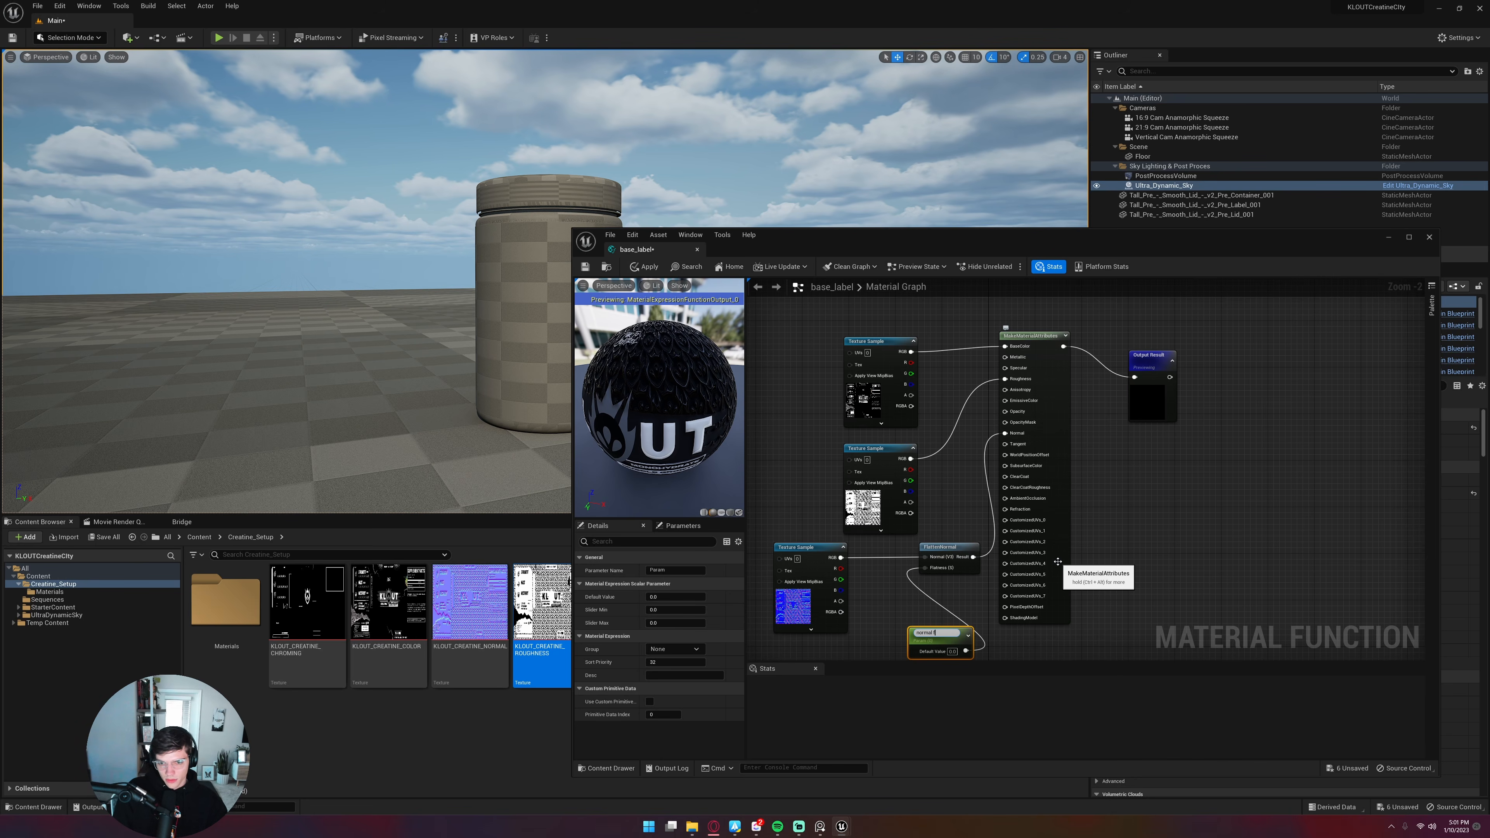
pyautogui.write('normal flatness')
pyautogui.press('Return')
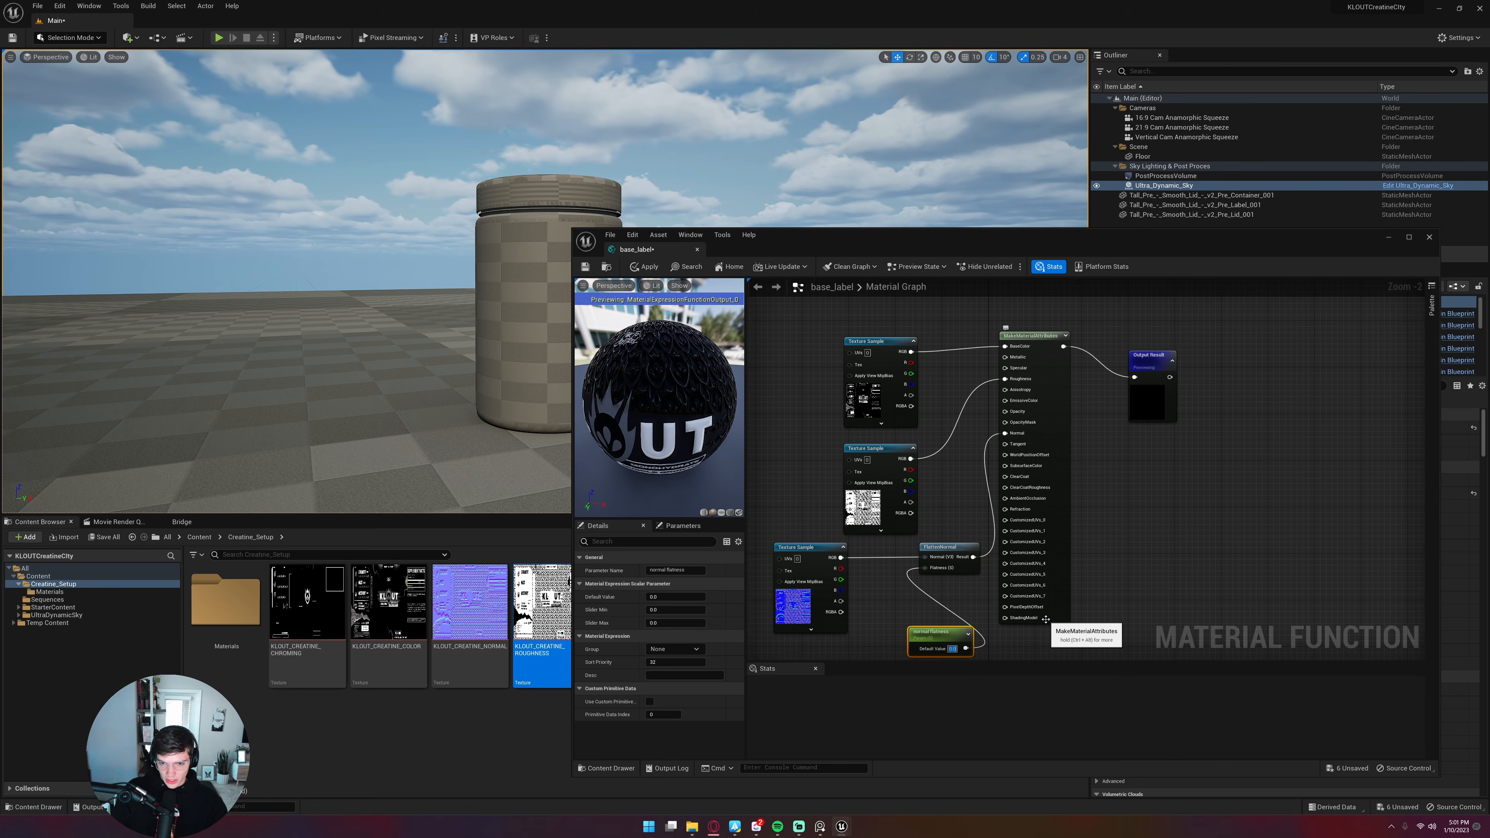
# Set the default value of the normal flatness parameter to 0.85 and deselect the node
pyautogui.write('1')
pyautogui.press('Return')
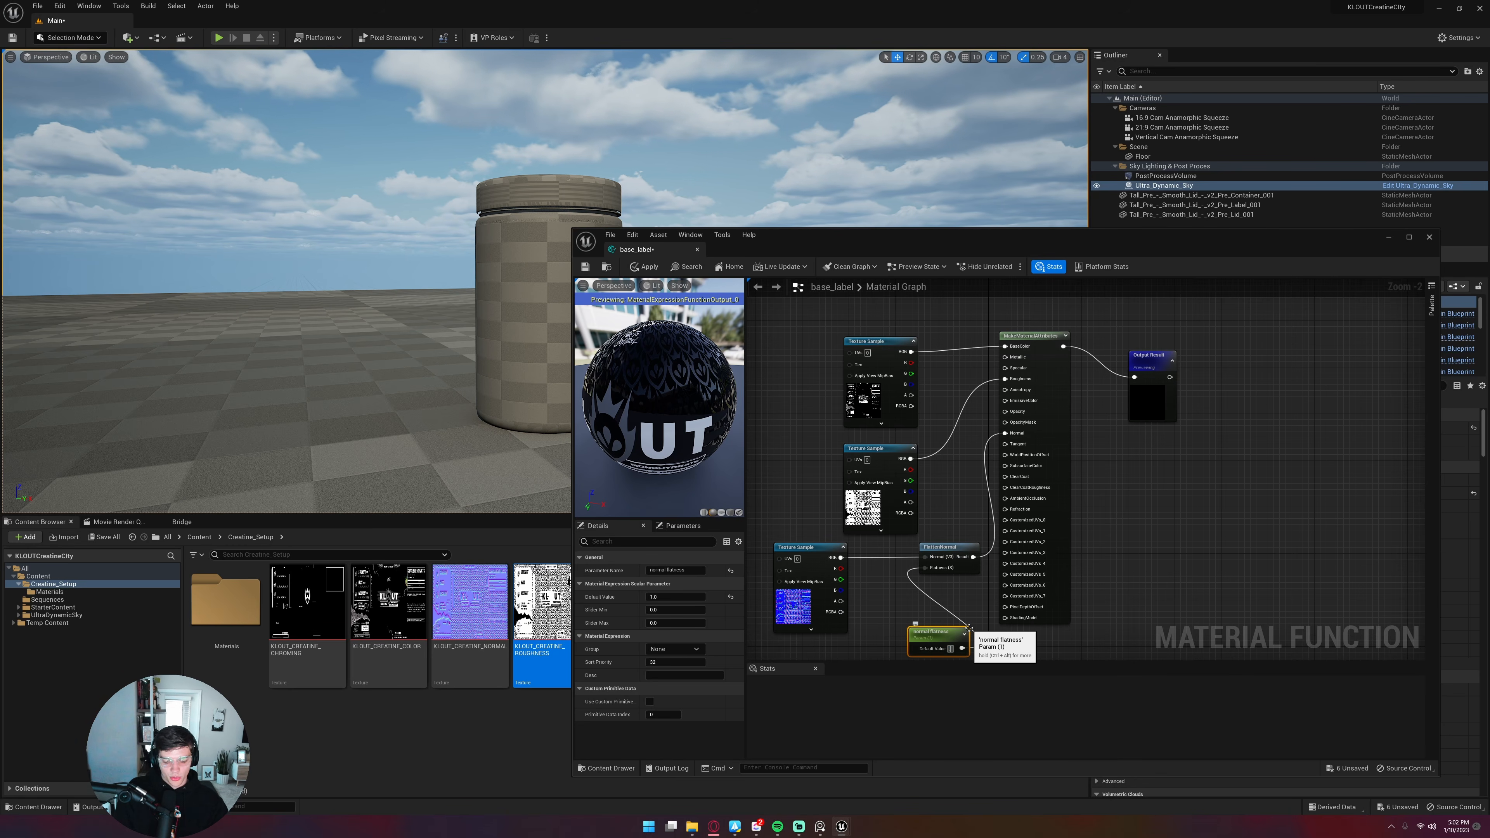
pyautogui.write('0.85')
pyautogui.press('Return')
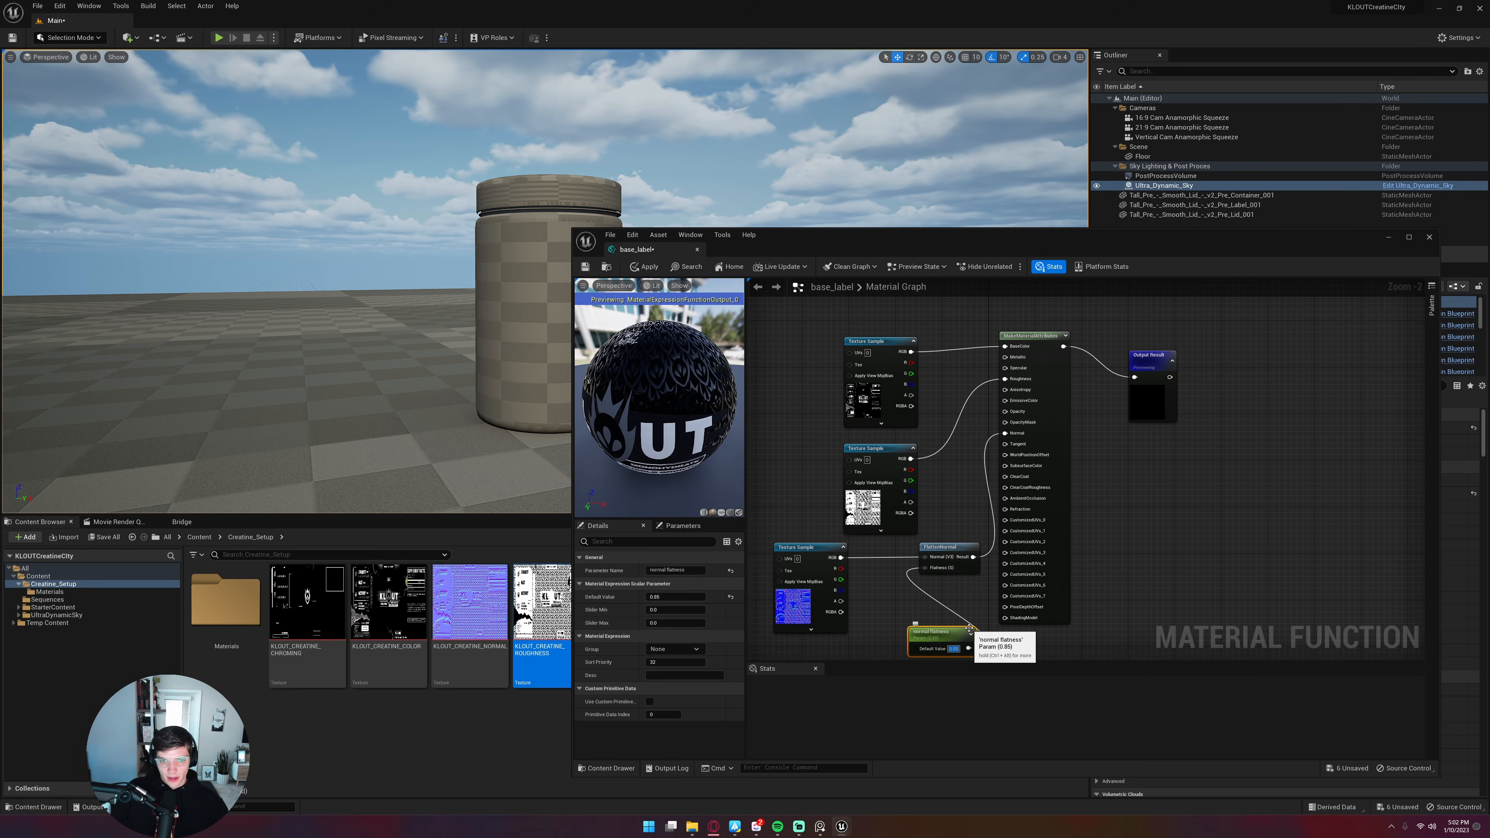
pyautogui.click(1147, 551)
pyautogui.moveTo(946, 462); pyautogui.dragTo(952, 463, button='right')
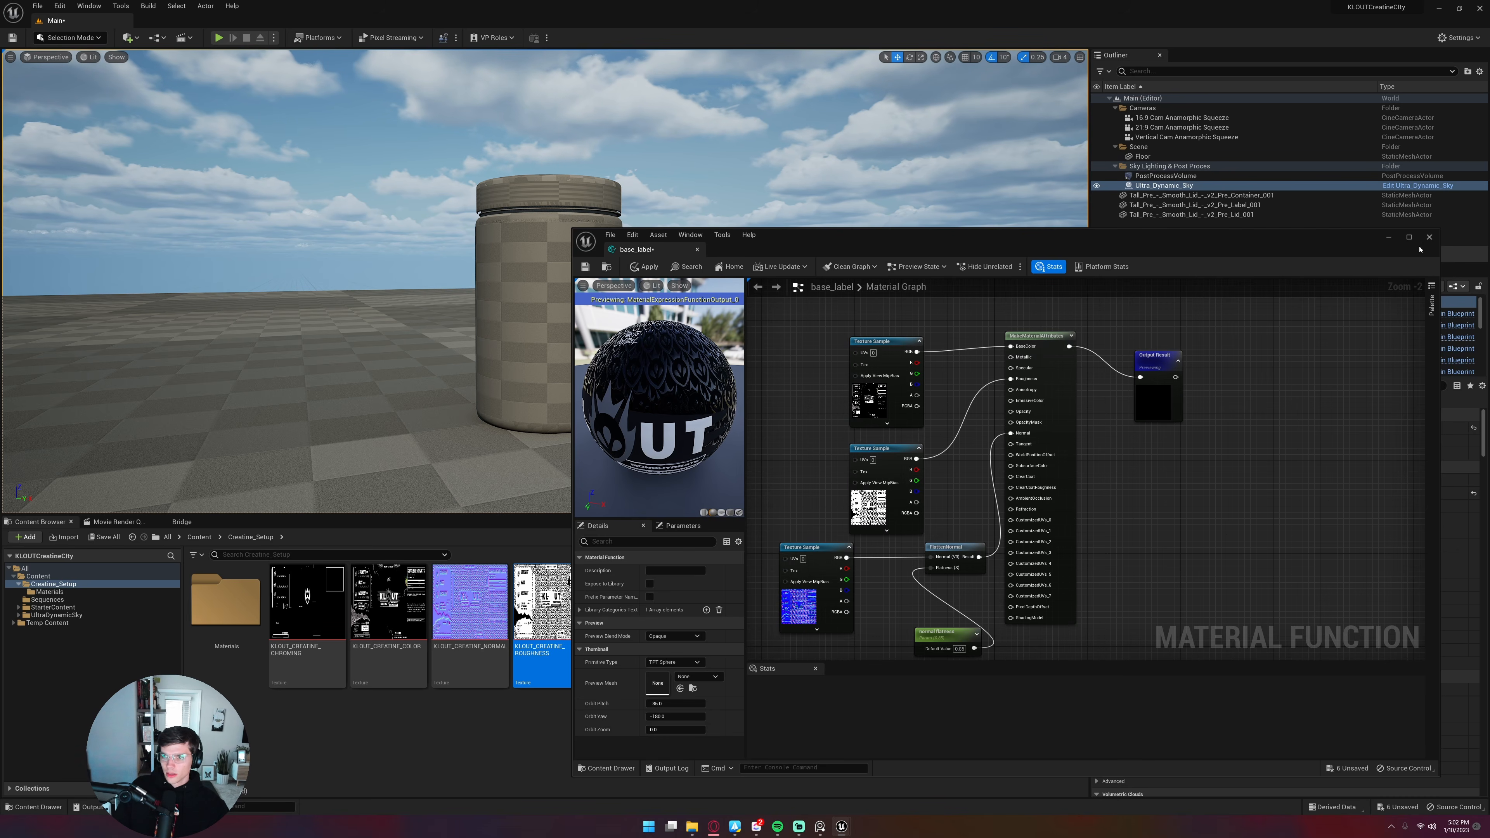
# Close the base_label editor, keeping its changes, and return to the Materials folder of Creatine_Setup
pyautogui.click(1429, 237)
pyautogui.click(762, 440)
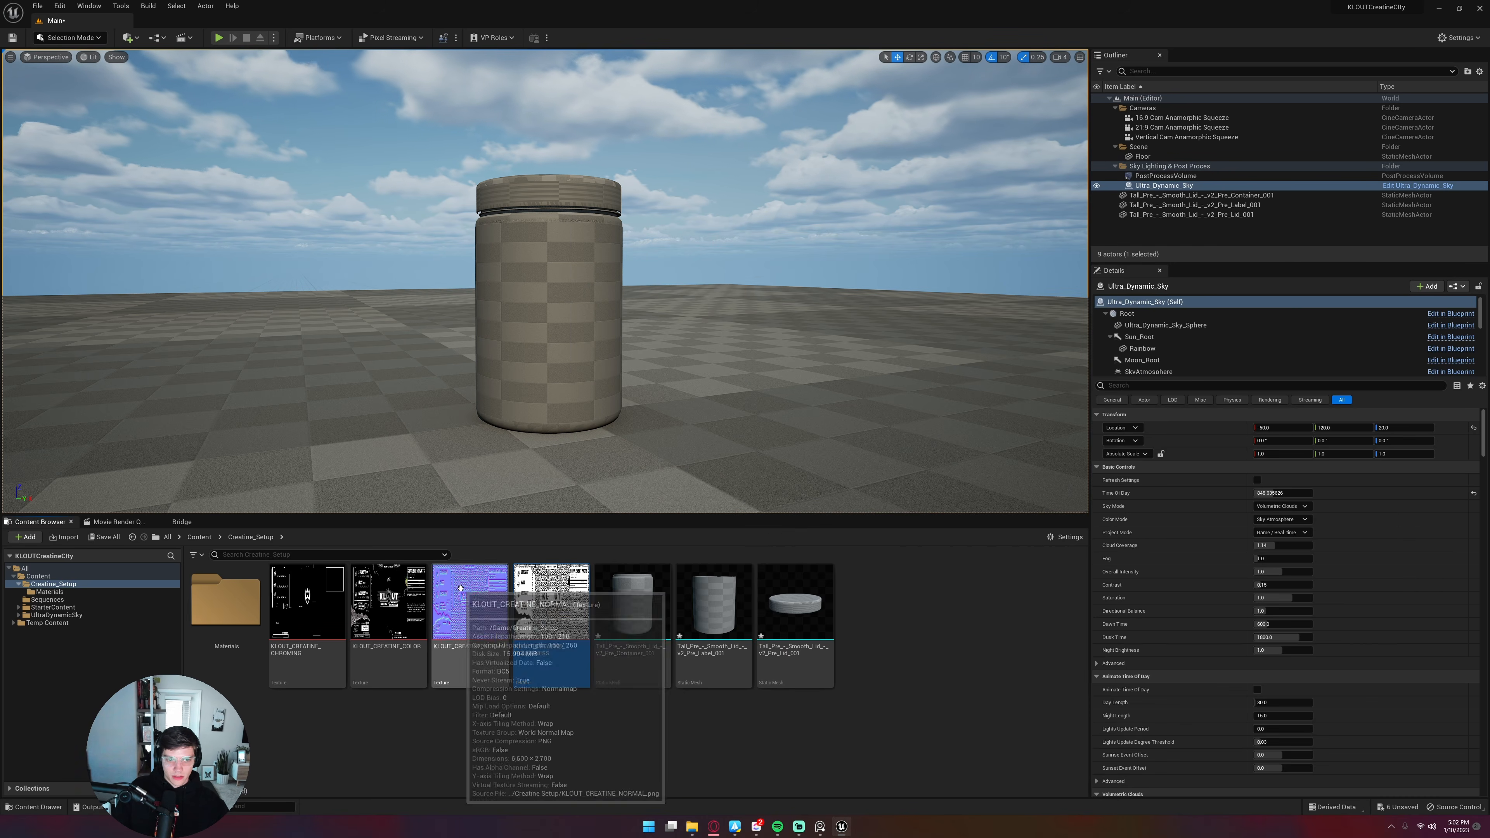
pyautogui.click(734, 733)
pyautogui.doubleClick(226, 600)
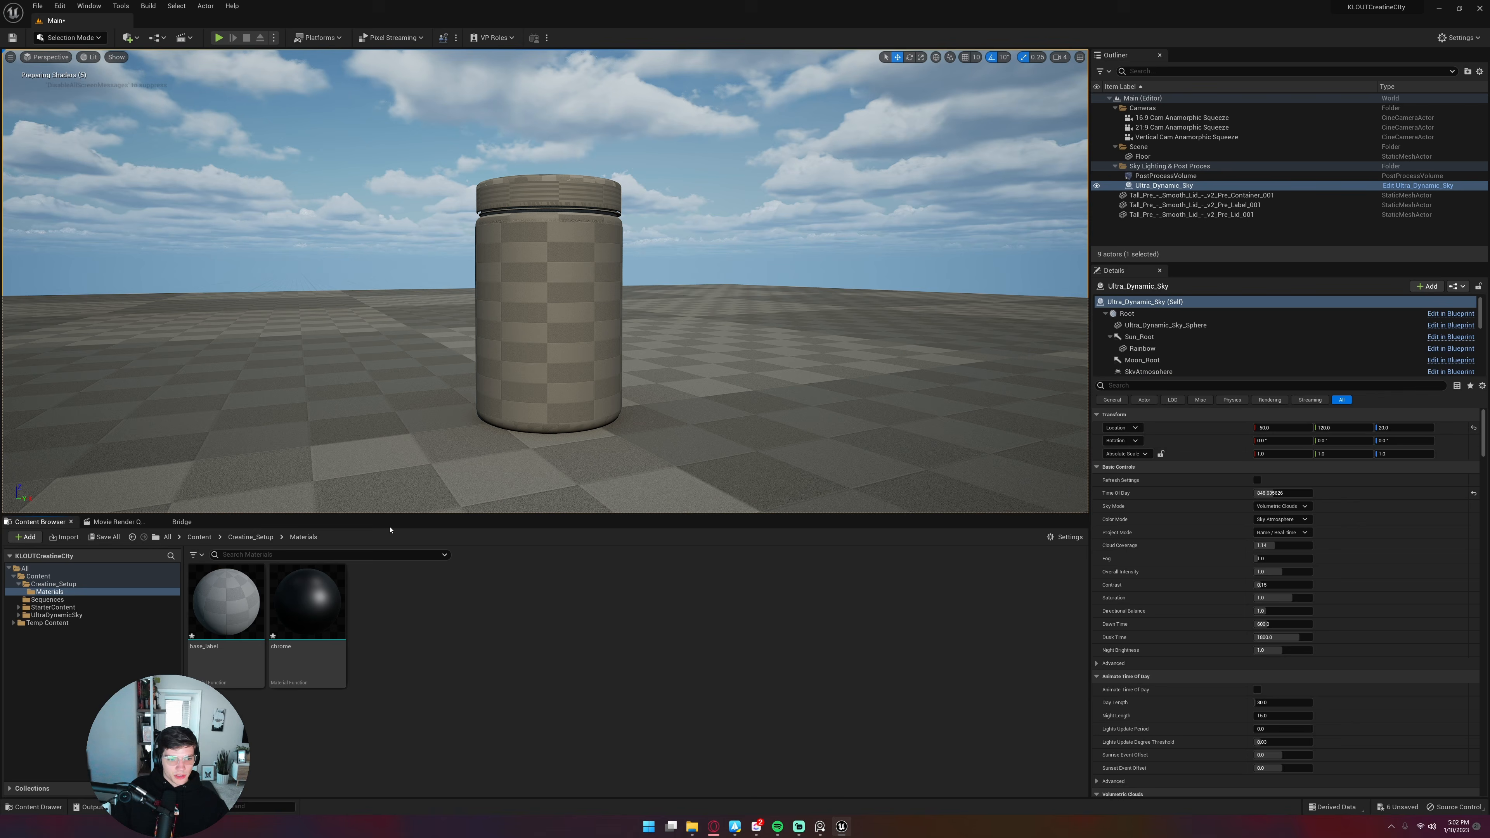
# Try to apply base_label to the jar's label mesh and search for base among the materials for its Element 0 slot
pyautogui.click(226, 605)
pyautogui.moveTo(296, 549); pyautogui.dragTo(552, 277)
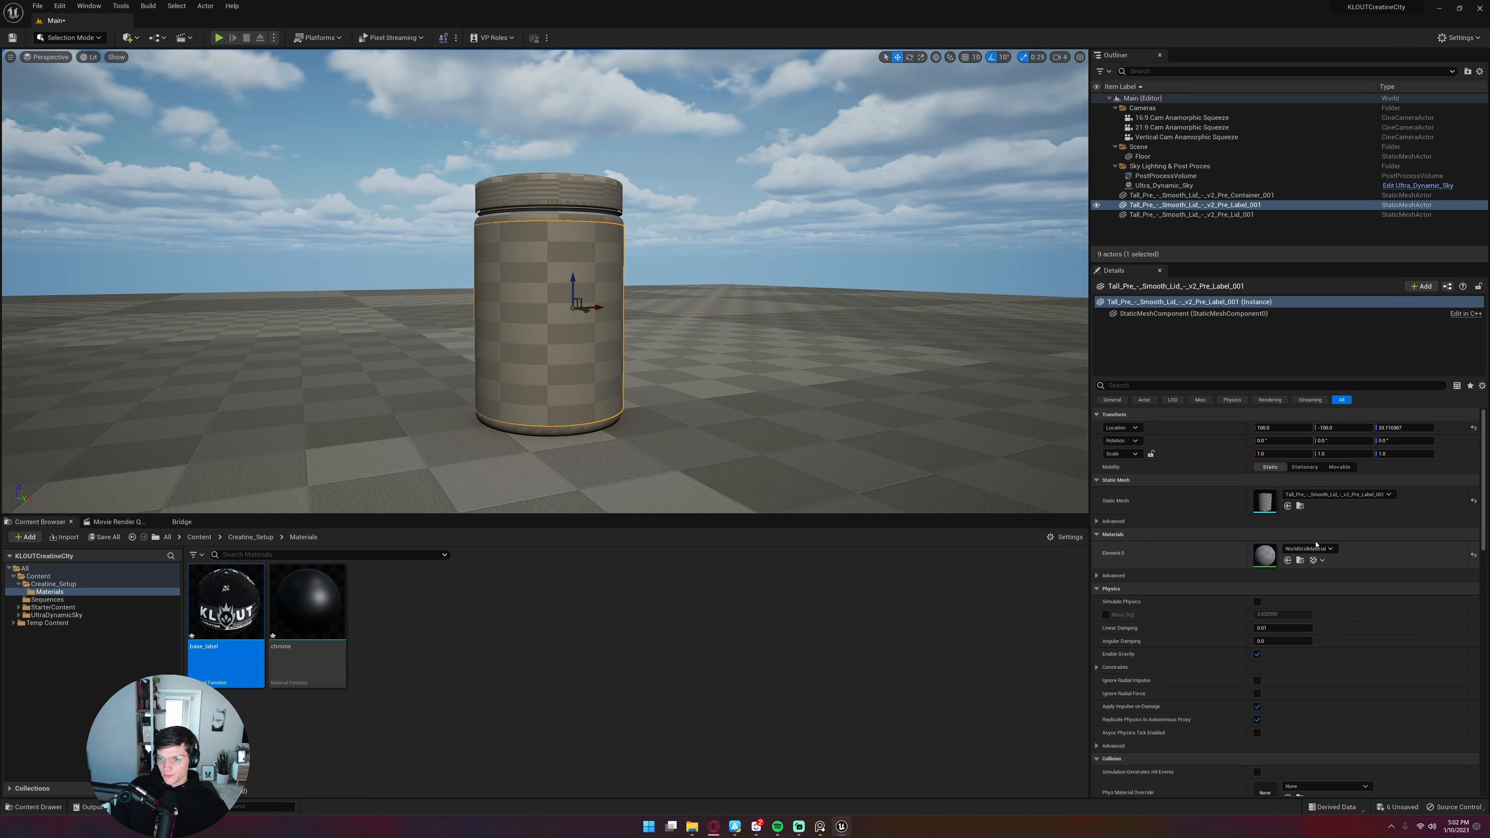
pyautogui.click(1309, 552)
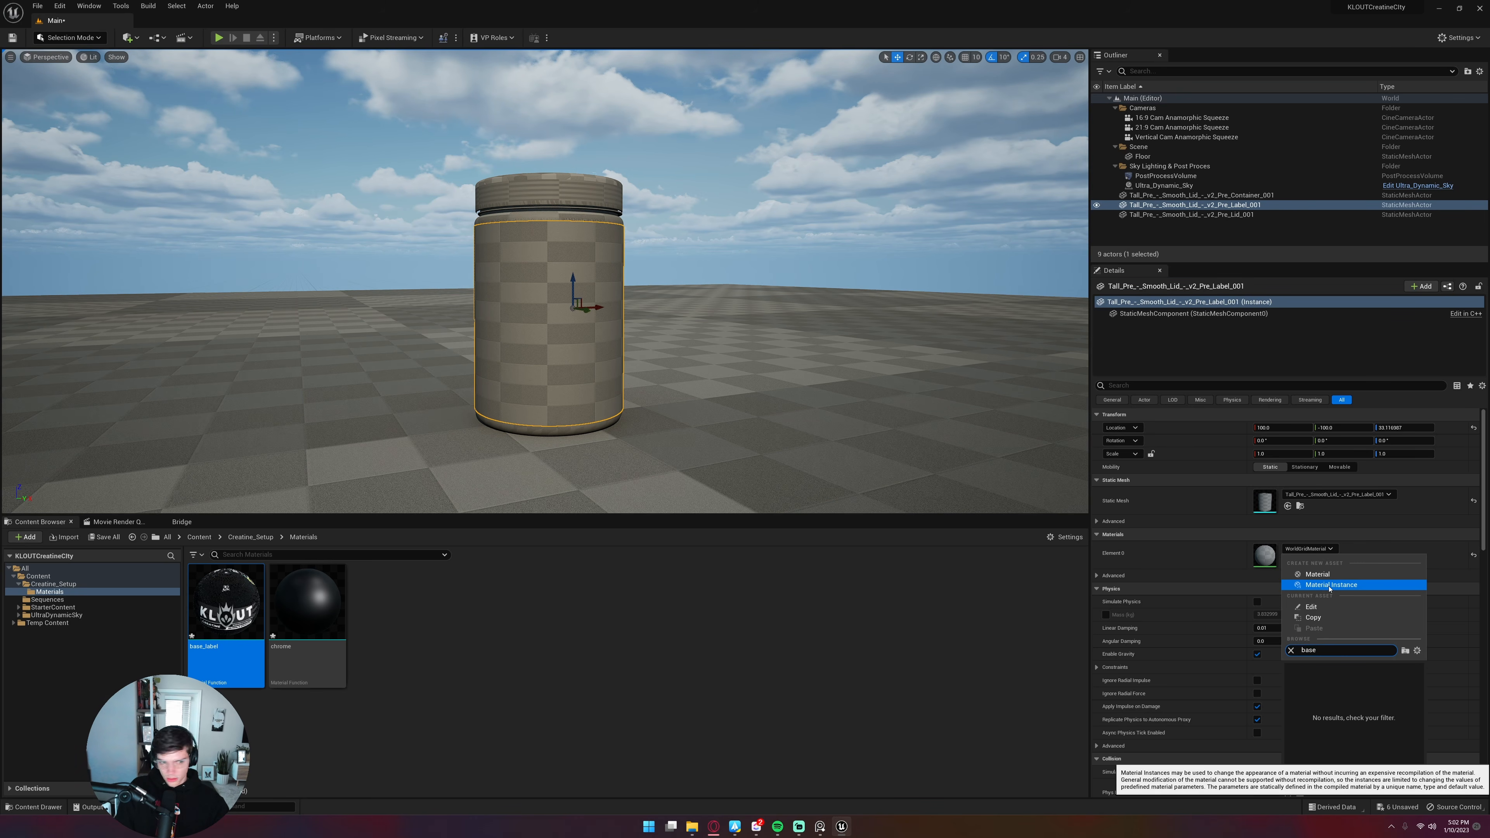
pyautogui.click(825, 599)
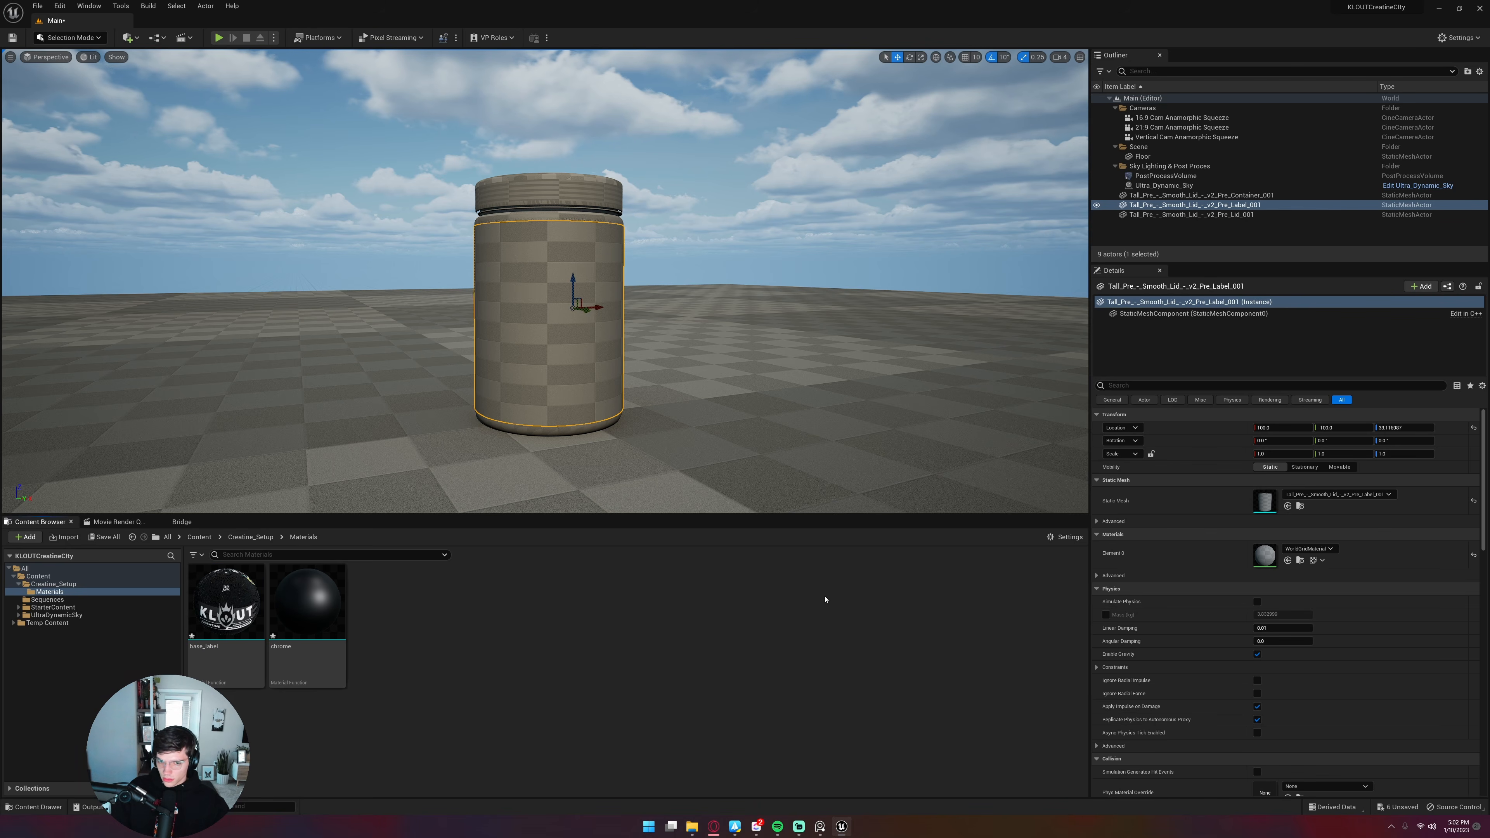
# Save the Main level and search the label mesh's available materials again for ba
pyautogui.hotkey('ctrl', 's')
pyautogui.click(1308, 548)
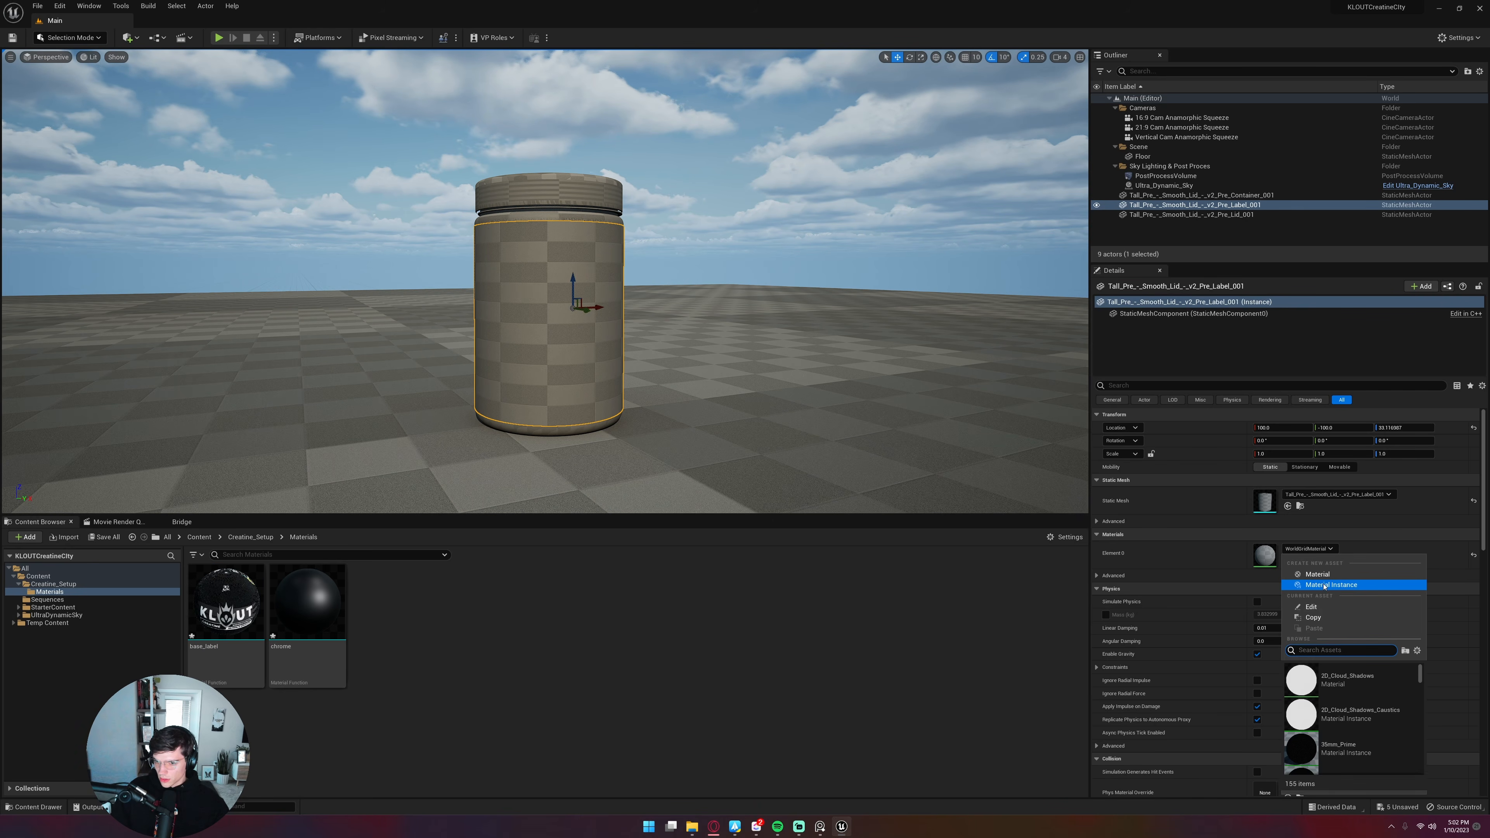
pyautogui.write('ba')
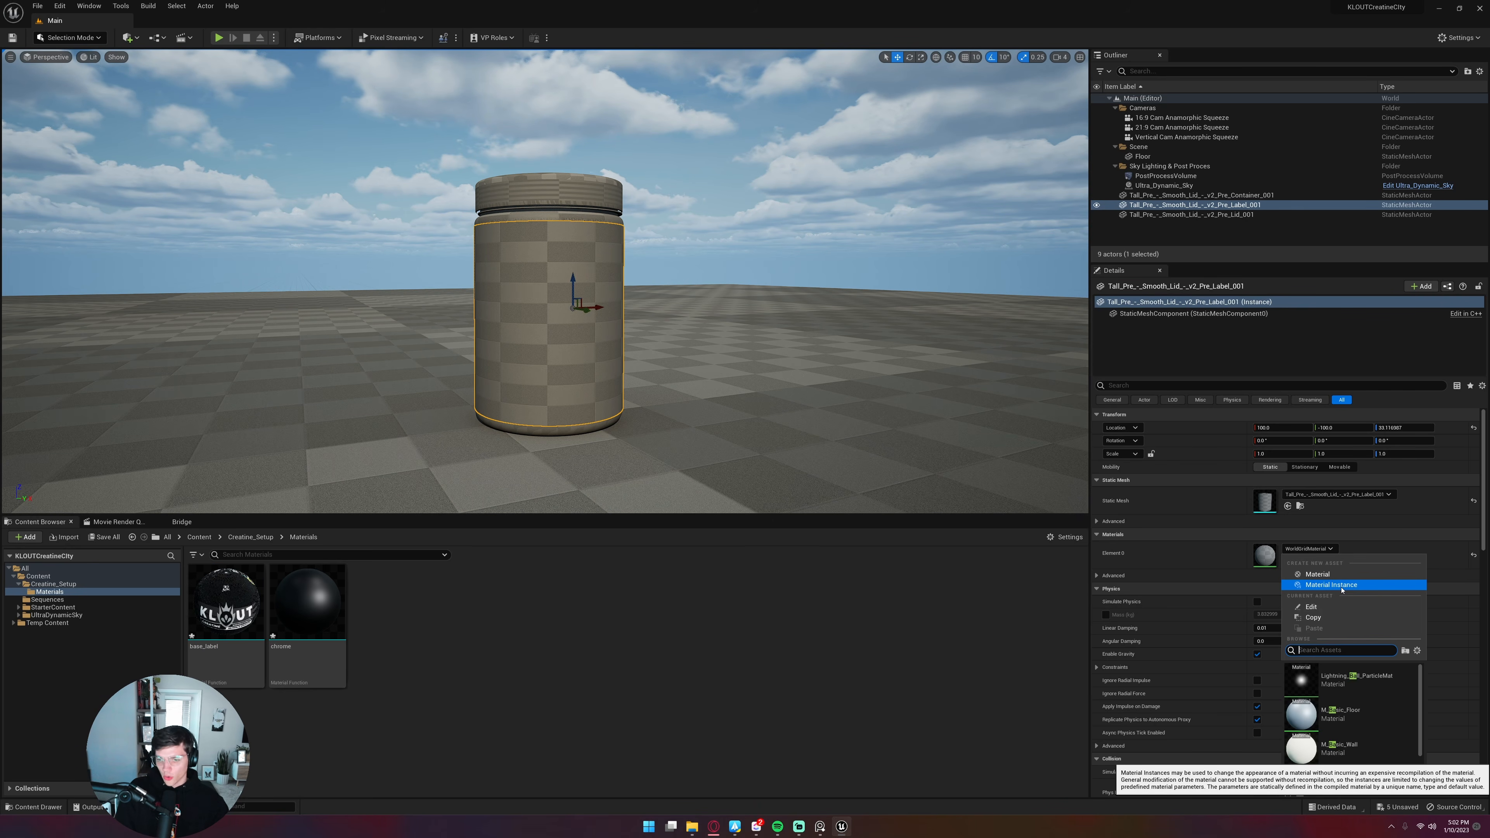
pyautogui.click(369, 712)
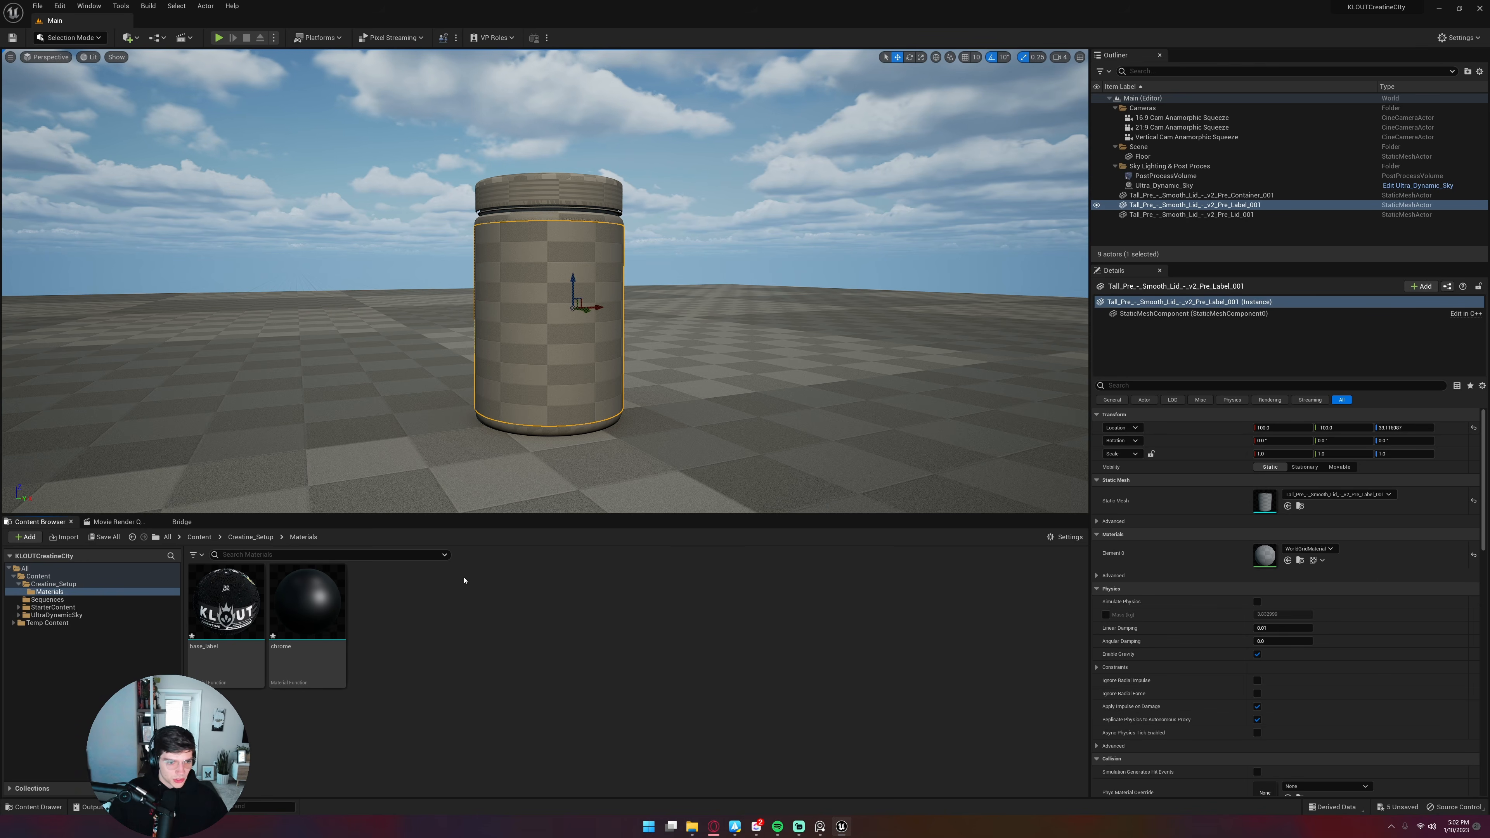
# Open the chrome material function and add a MakeMaterialAttributes node connected to the input of its Output Result node
pyautogui.doubleClick(306, 607)
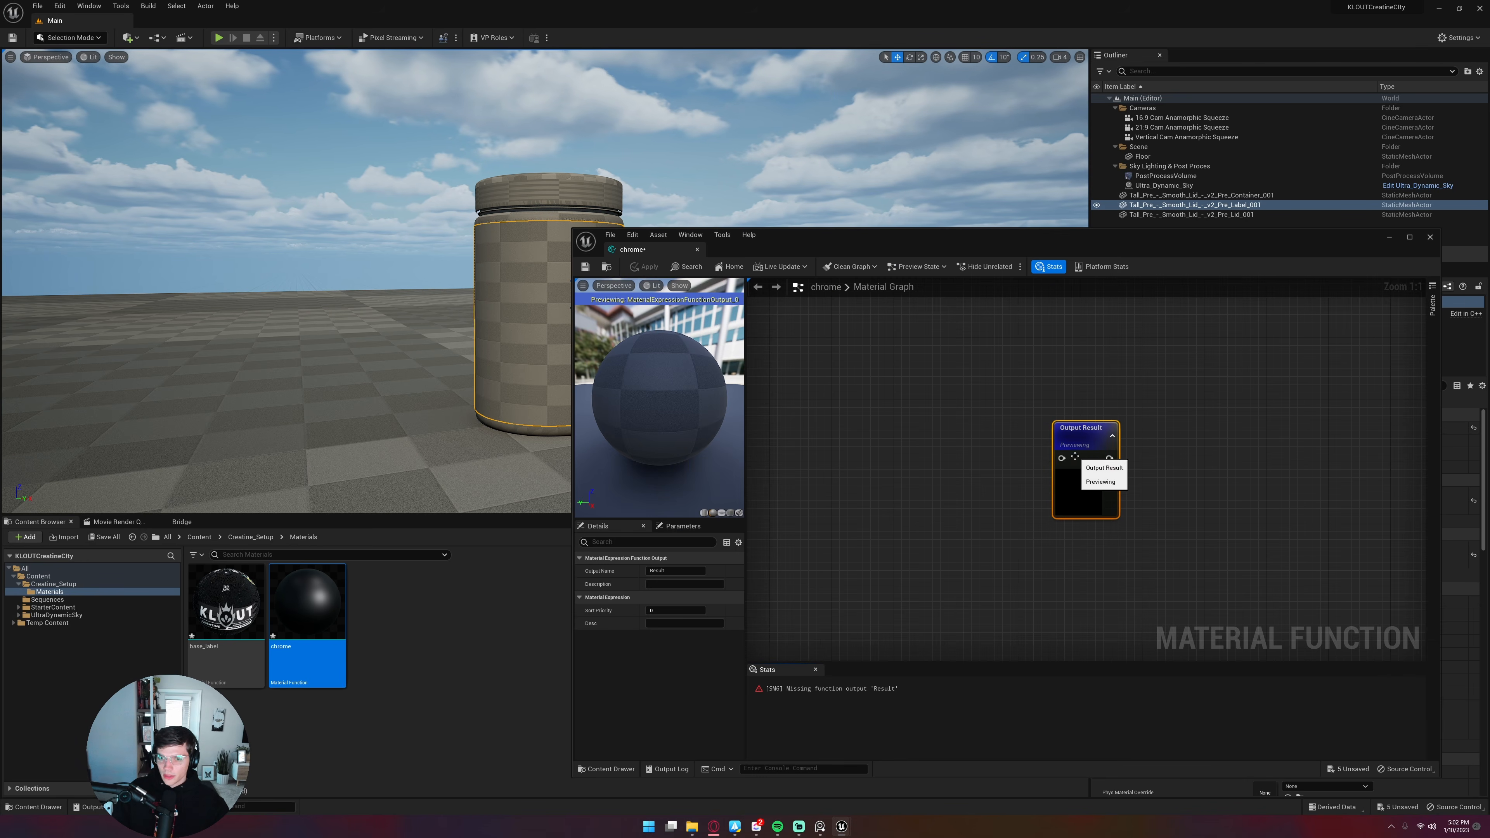
pyautogui.moveTo(1062, 458); pyautogui.dragTo(934, 406)
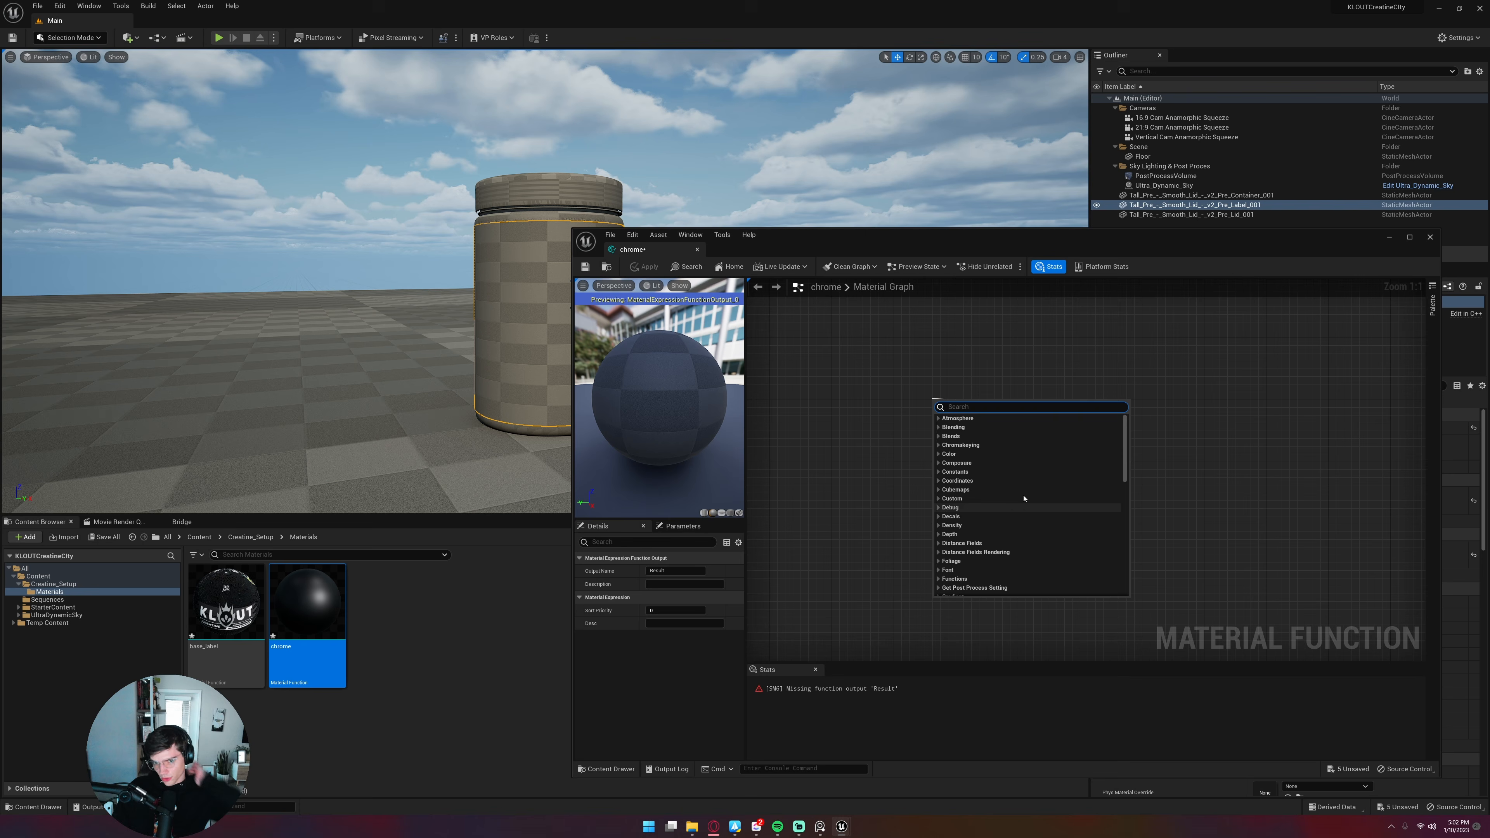
pyautogui.write('make')
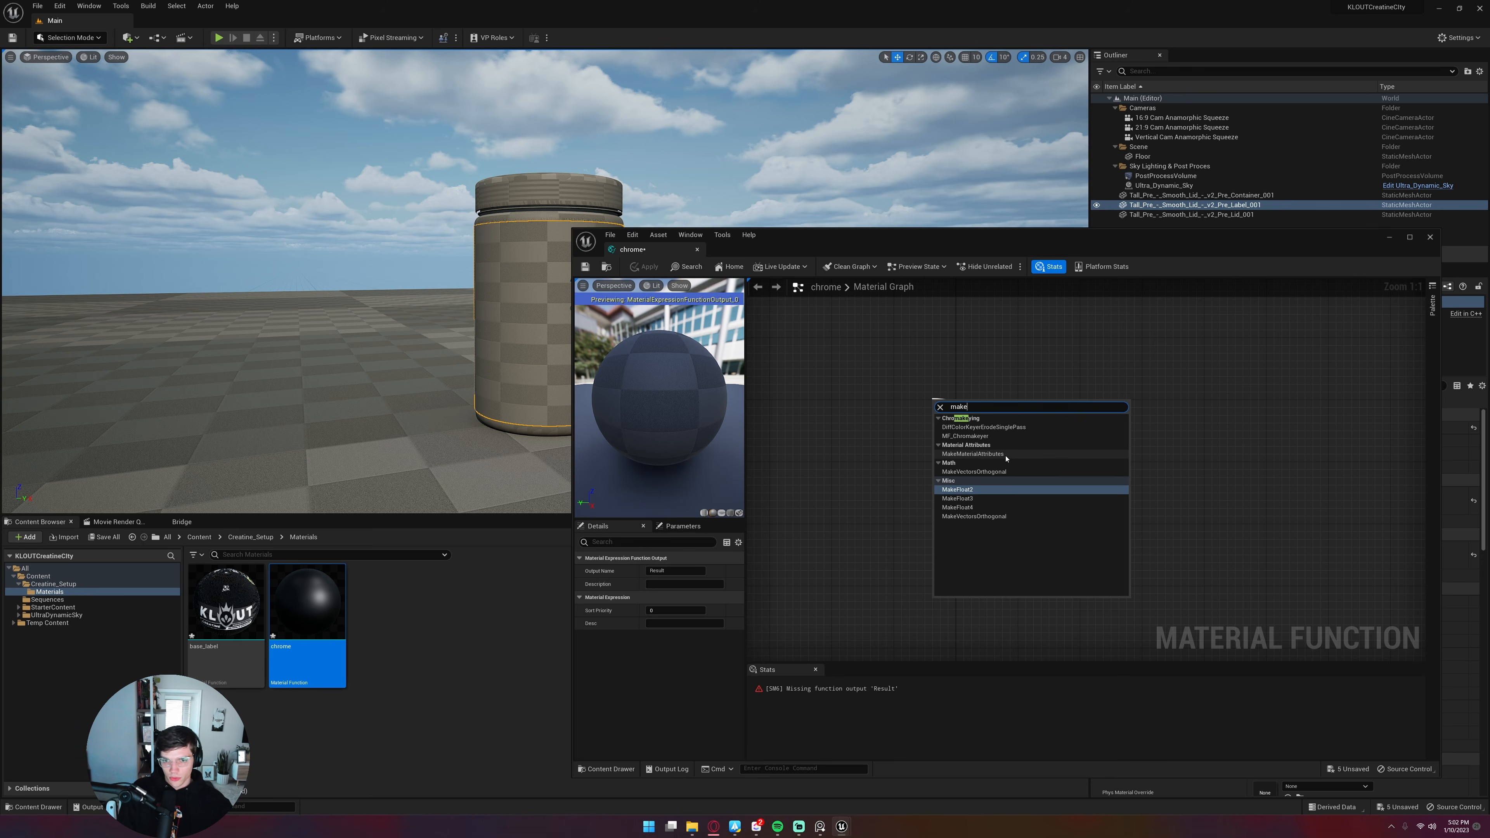
pyautogui.click(1004, 454)
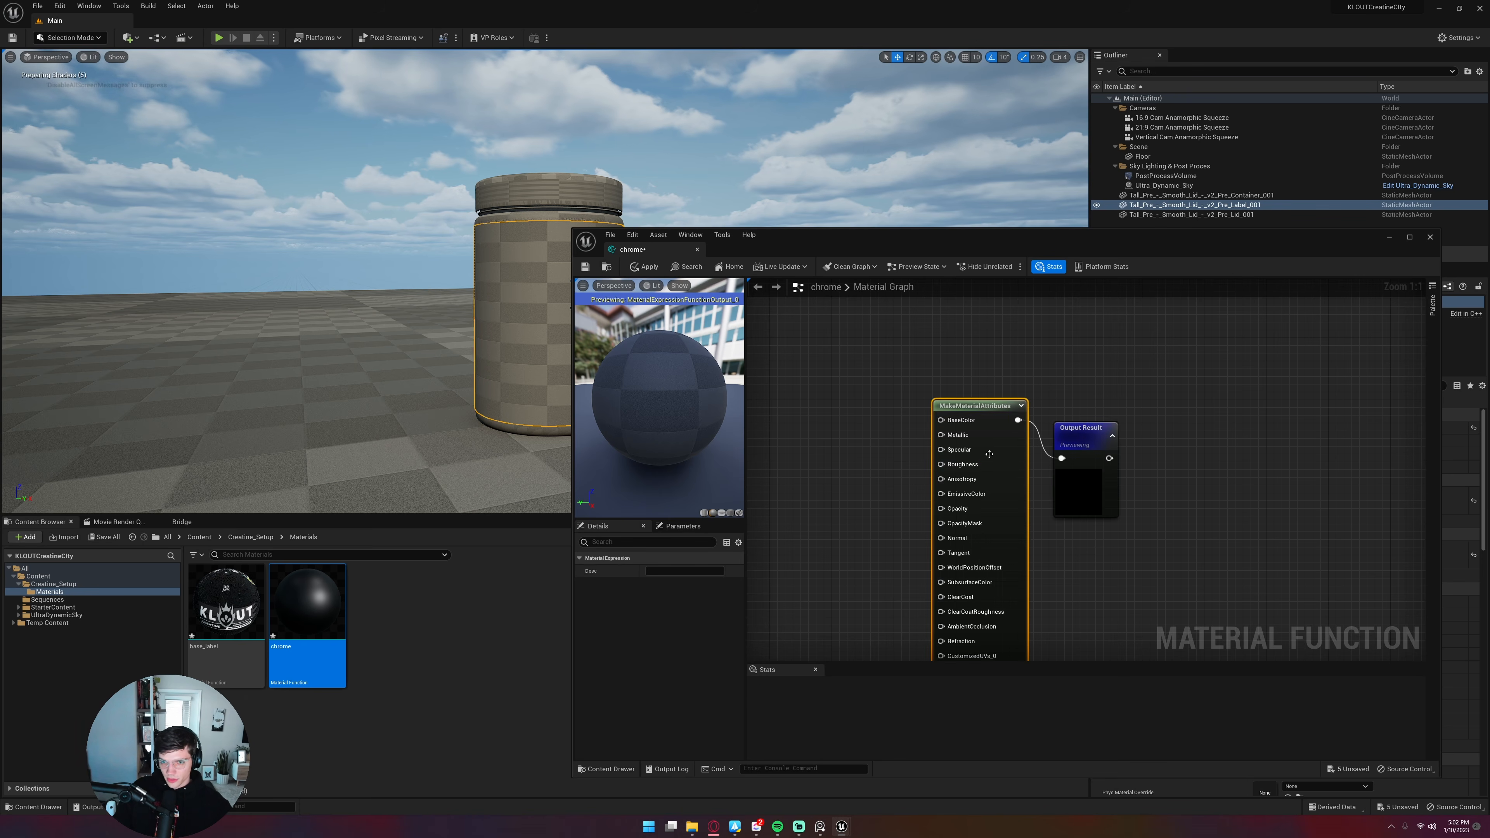
# Add a Constant node with value 1 and connect it to the BaseColor and Metallic inputs of the MakeMaterialAttributes node
pyautogui.moveTo(986, 408); pyautogui.dragTo(978, 355)
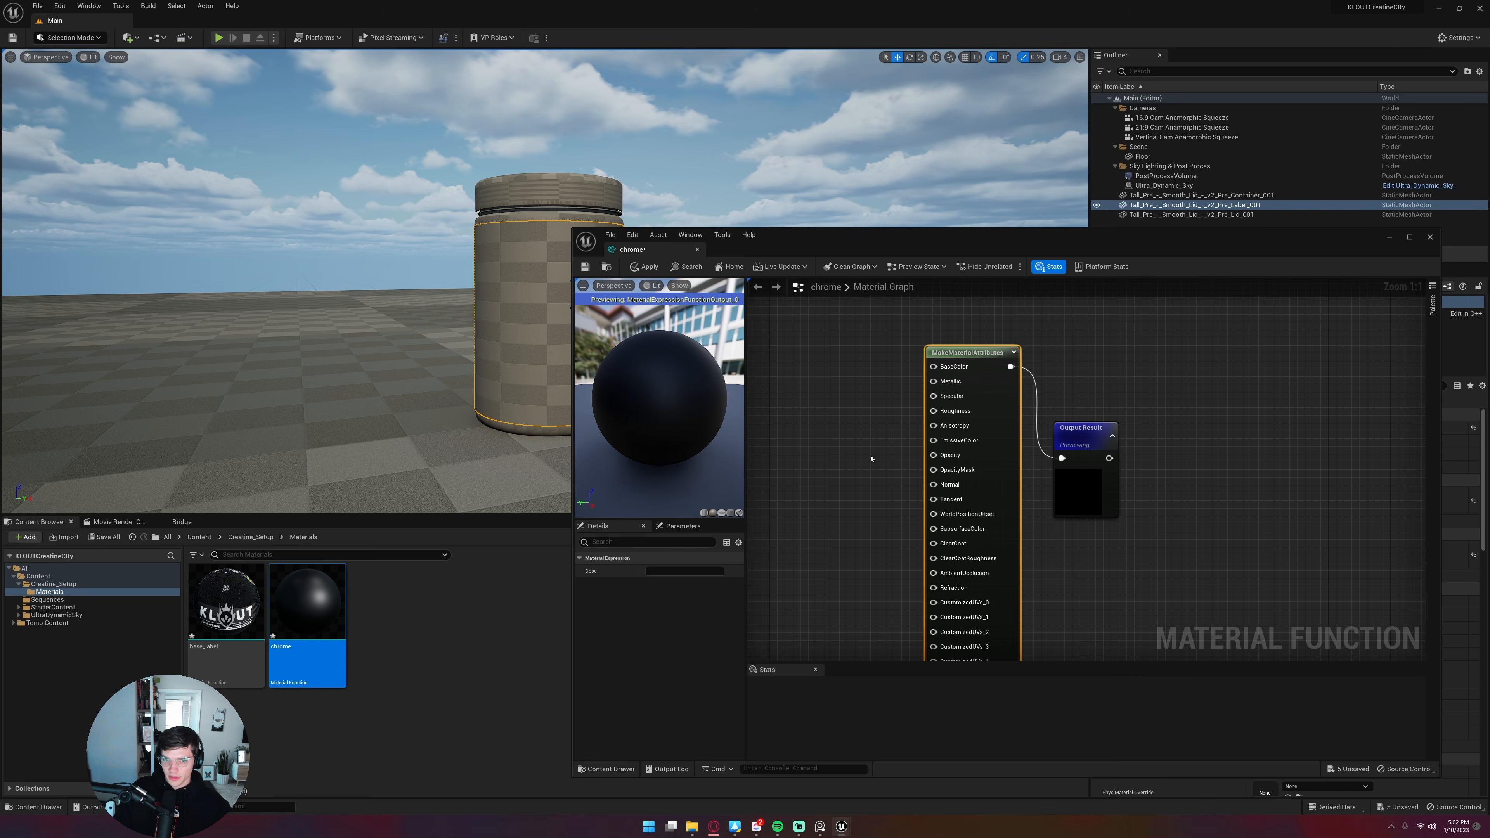
pyautogui.scroll(-2, 872, 459)
pyautogui.rightClick(940, 432)
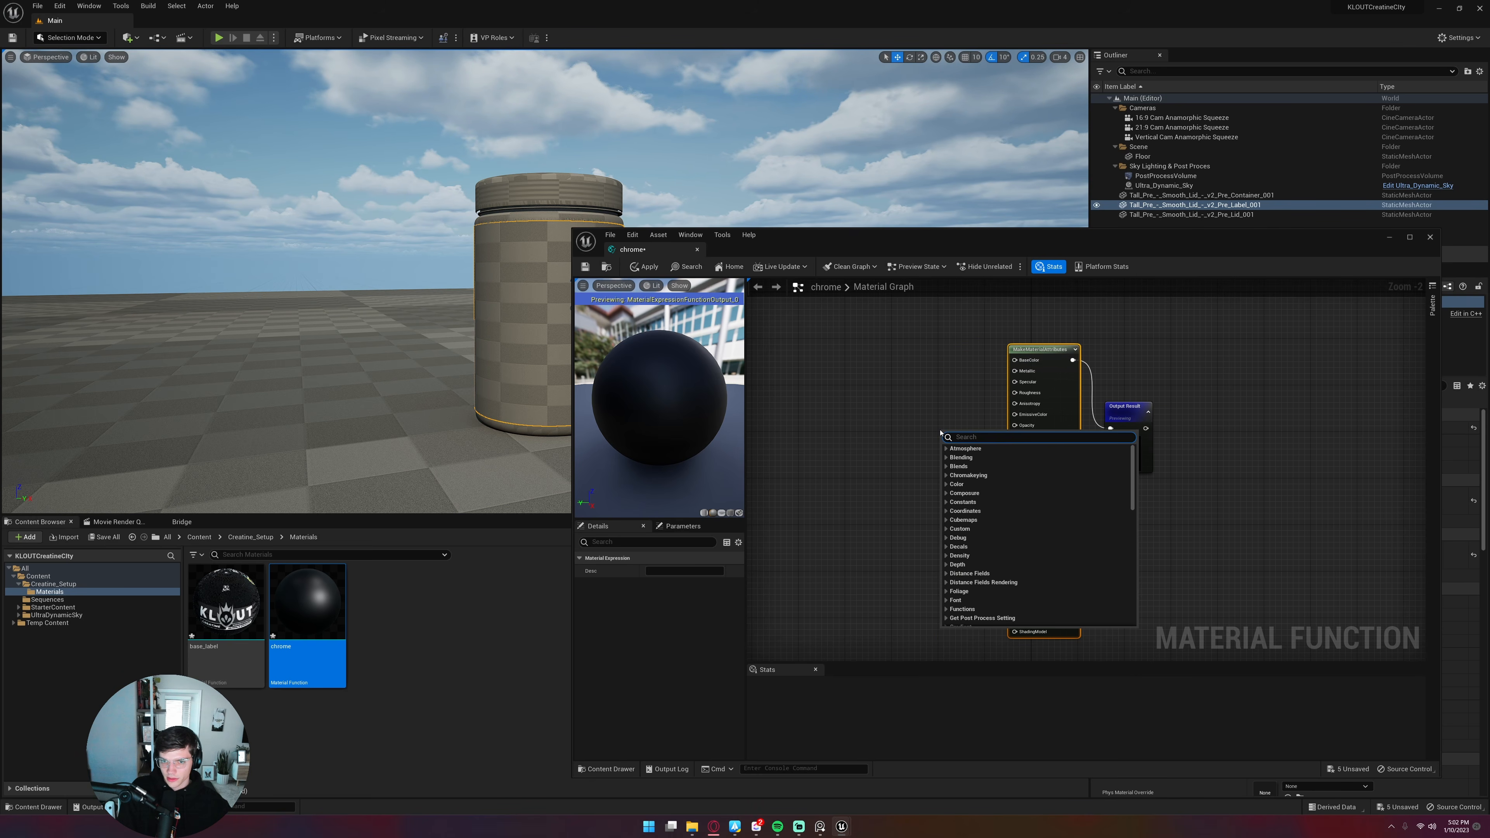
pyautogui.write('const')
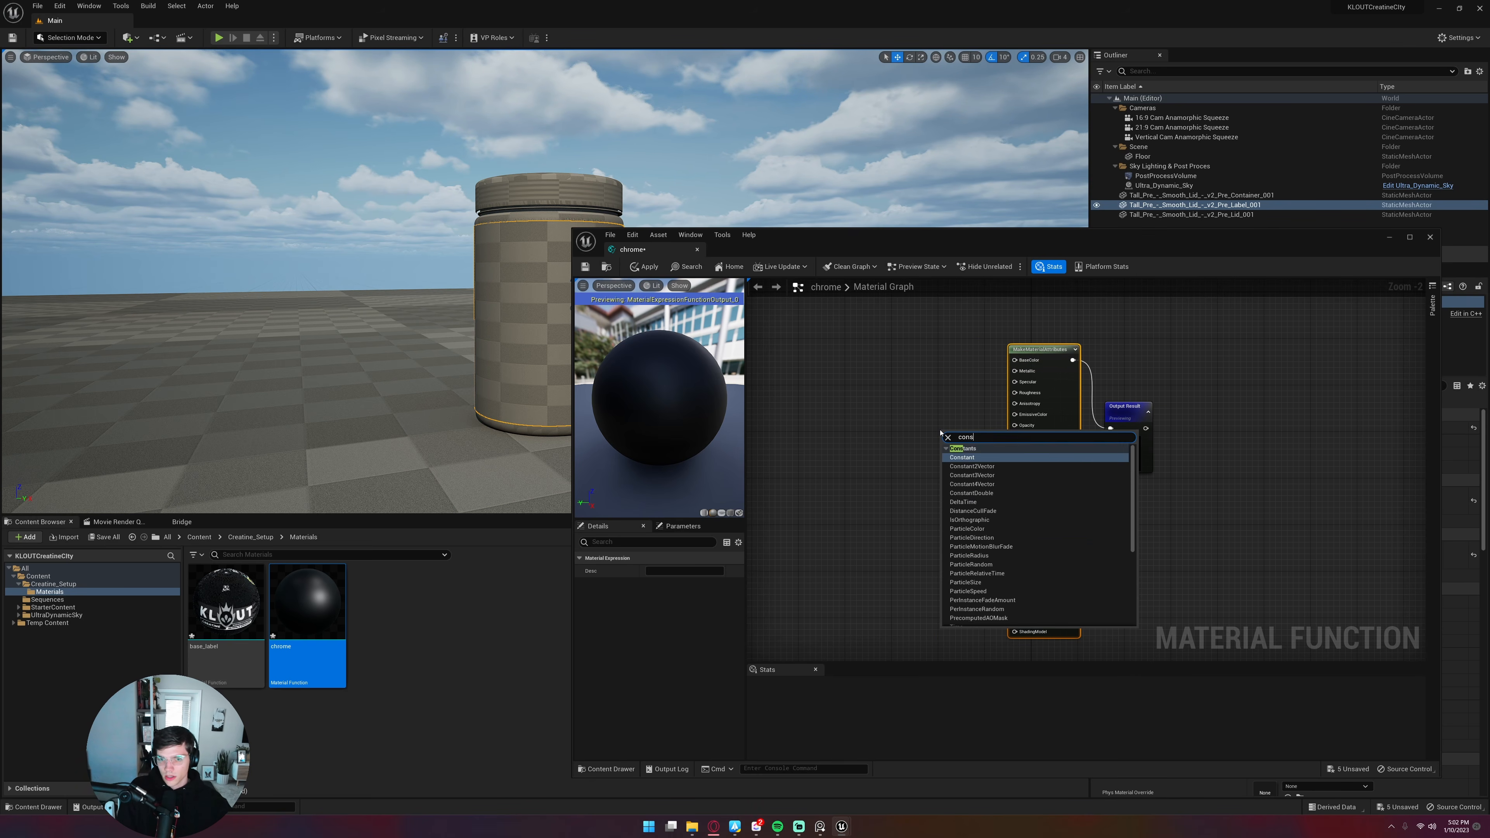
pyautogui.press('Return')
pyautogui.moveTo(960, 431); pyautogui.dragTo(880, 346)
pyautogui.click(889, 361)
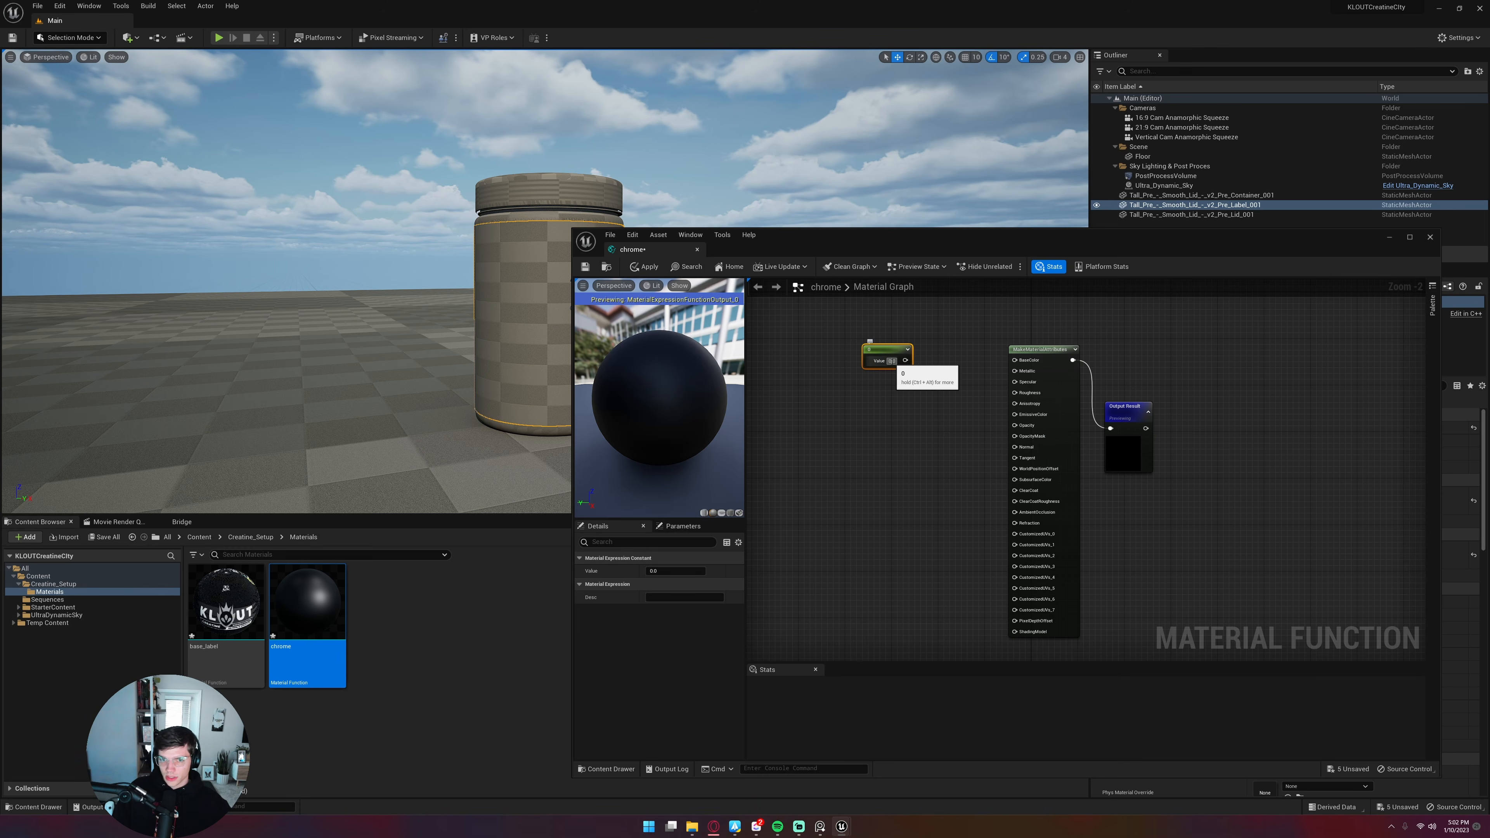
pyautogui.write('1')
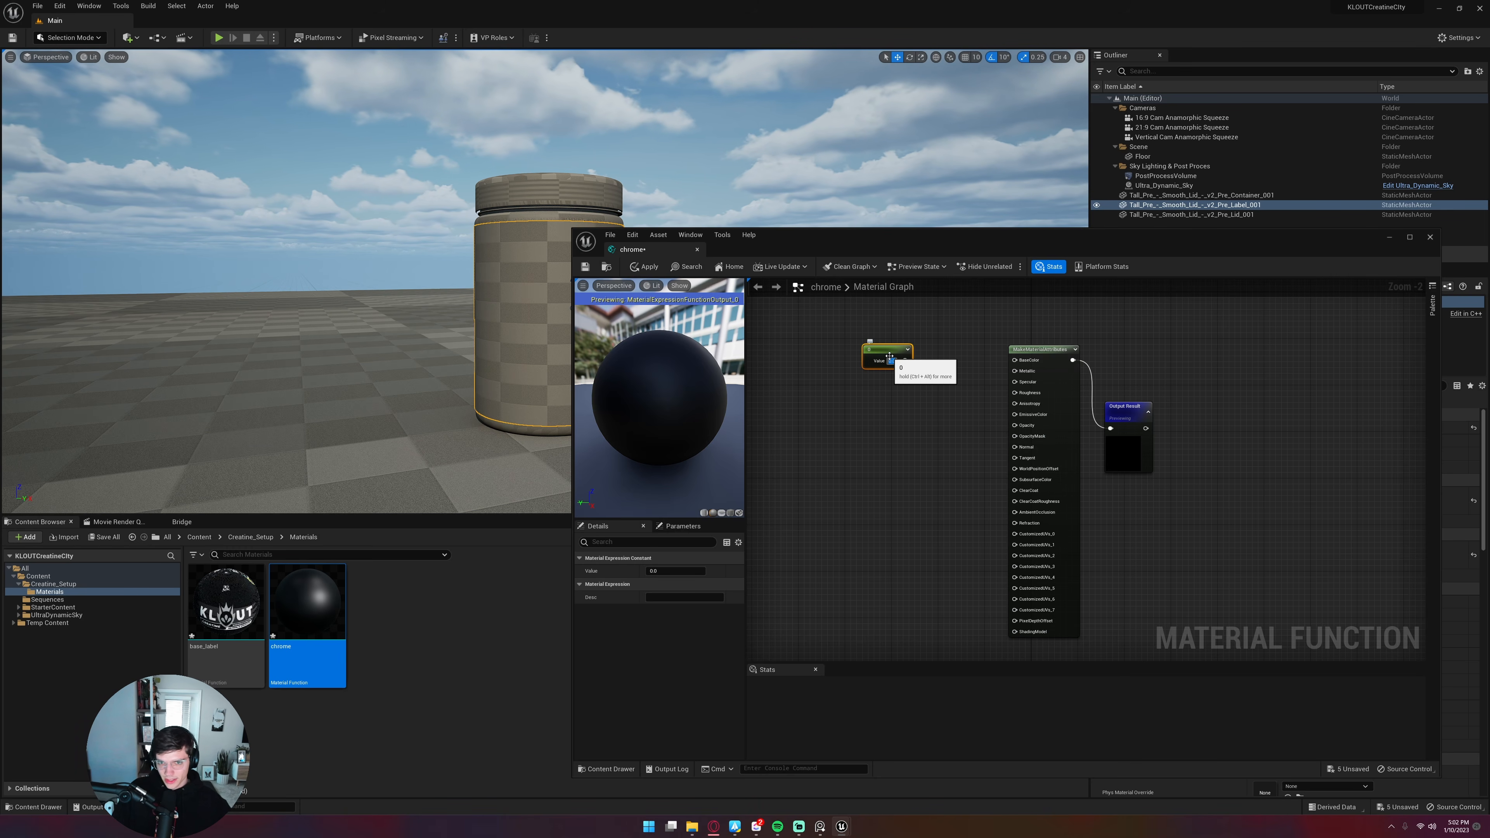
pyautogui.write('1')
pyautogui.click(912, 376)
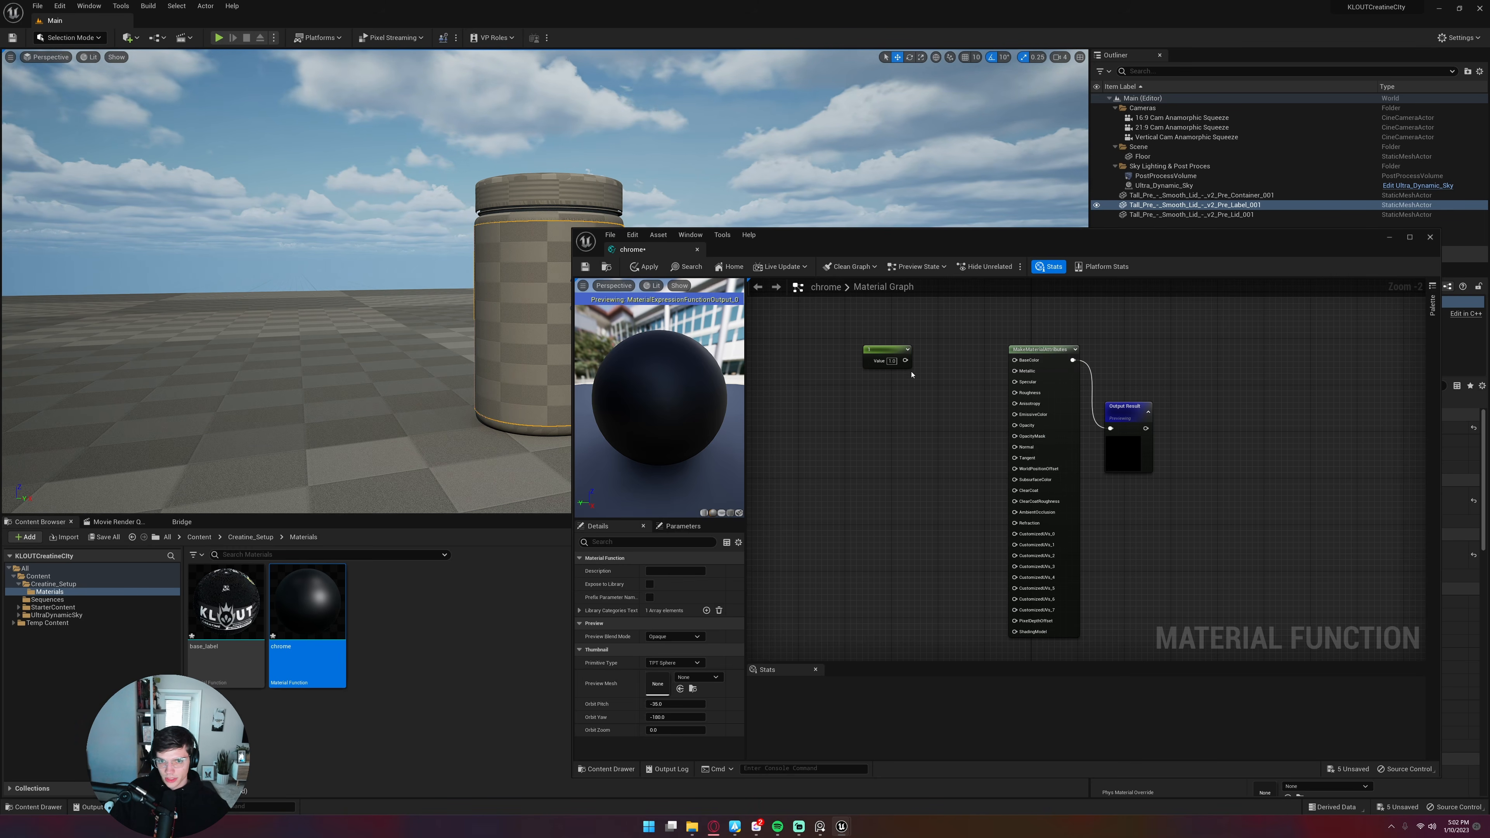
pyautogui.moveTo(905, 359); pyautogui.dragTo(1016, 372)
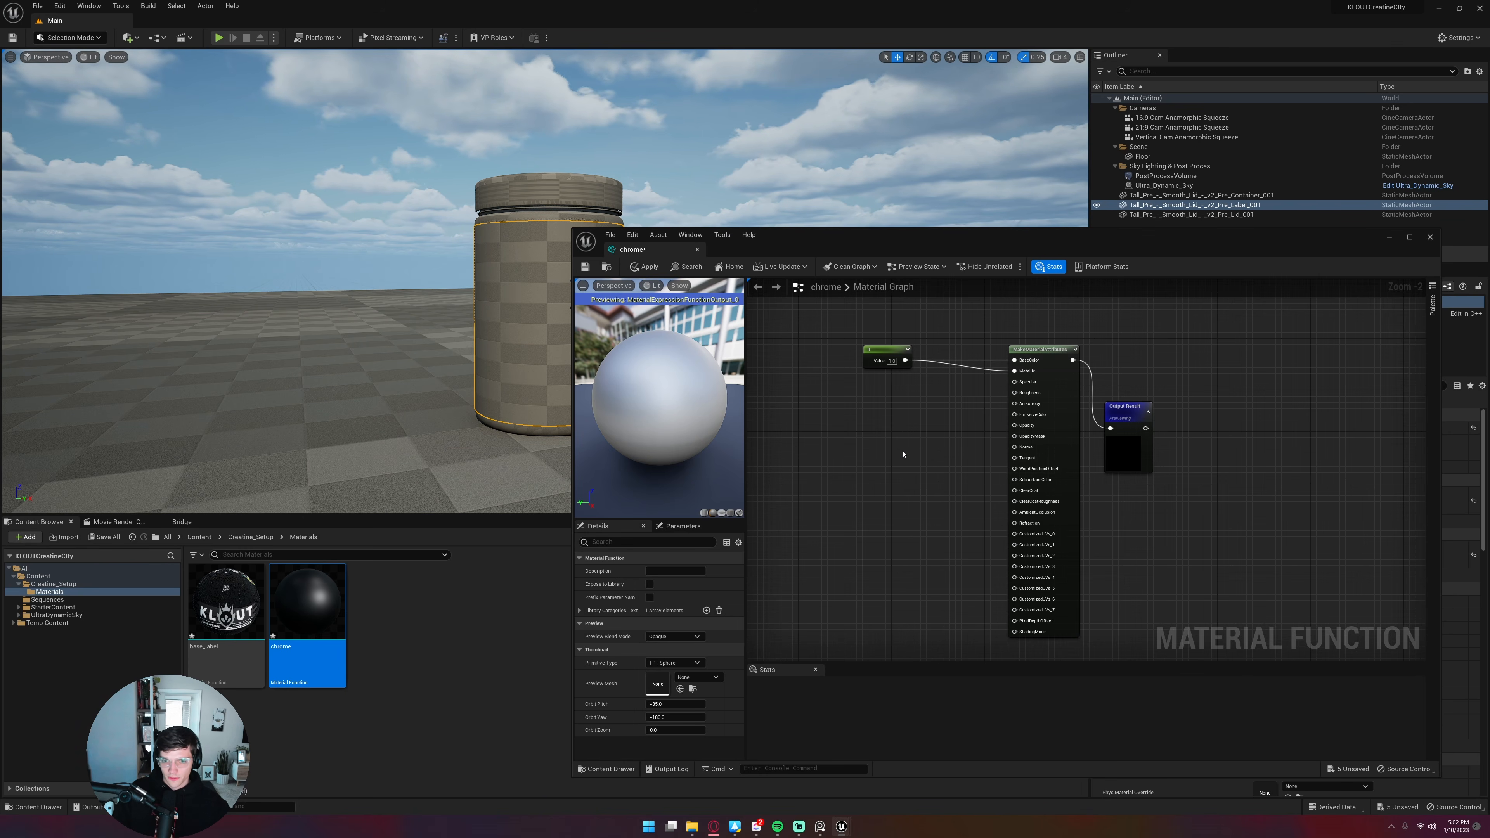
# Add a second Constant node with value 0.05, connect it to Roughness, and save the chrome function
pyautogui.rightClick(903, 453)
pyautogui.write('con')
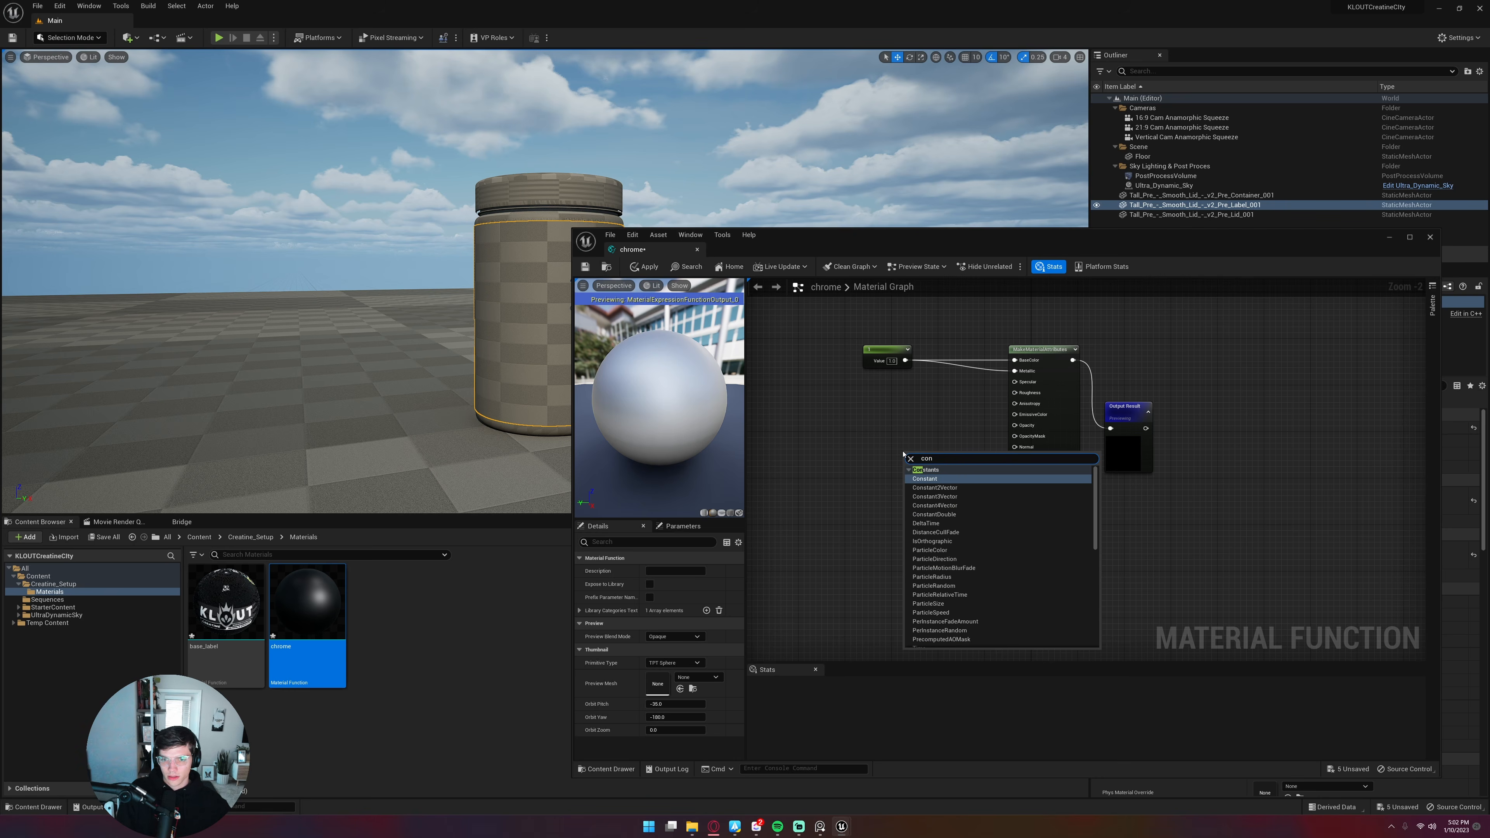
pyautogui.press('Return')
pyautogui.click(932, 468)
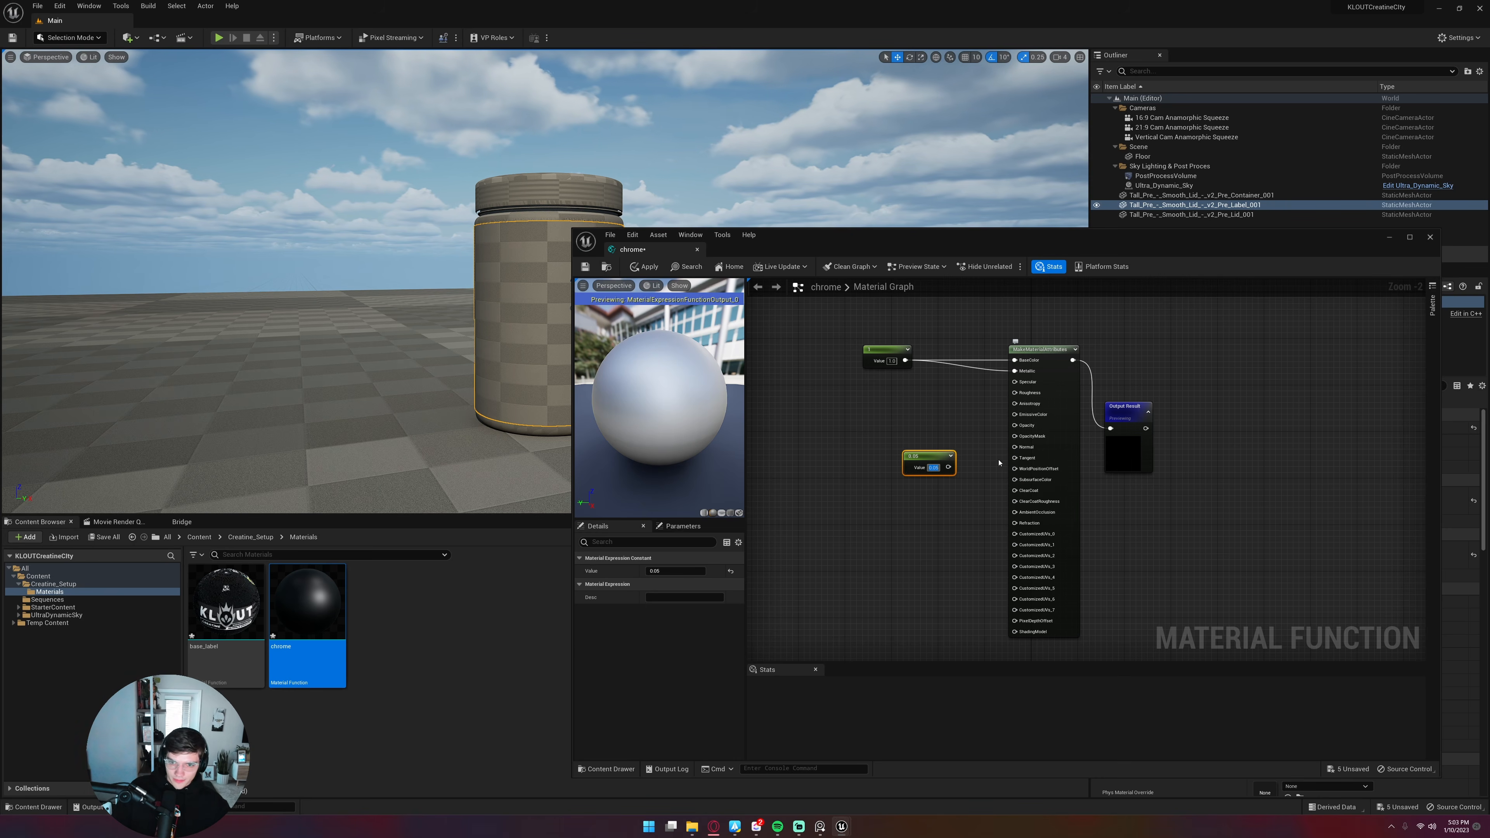
pyautogui.moveTo(948, 467); pyautogui.dragTo(1014, 392)
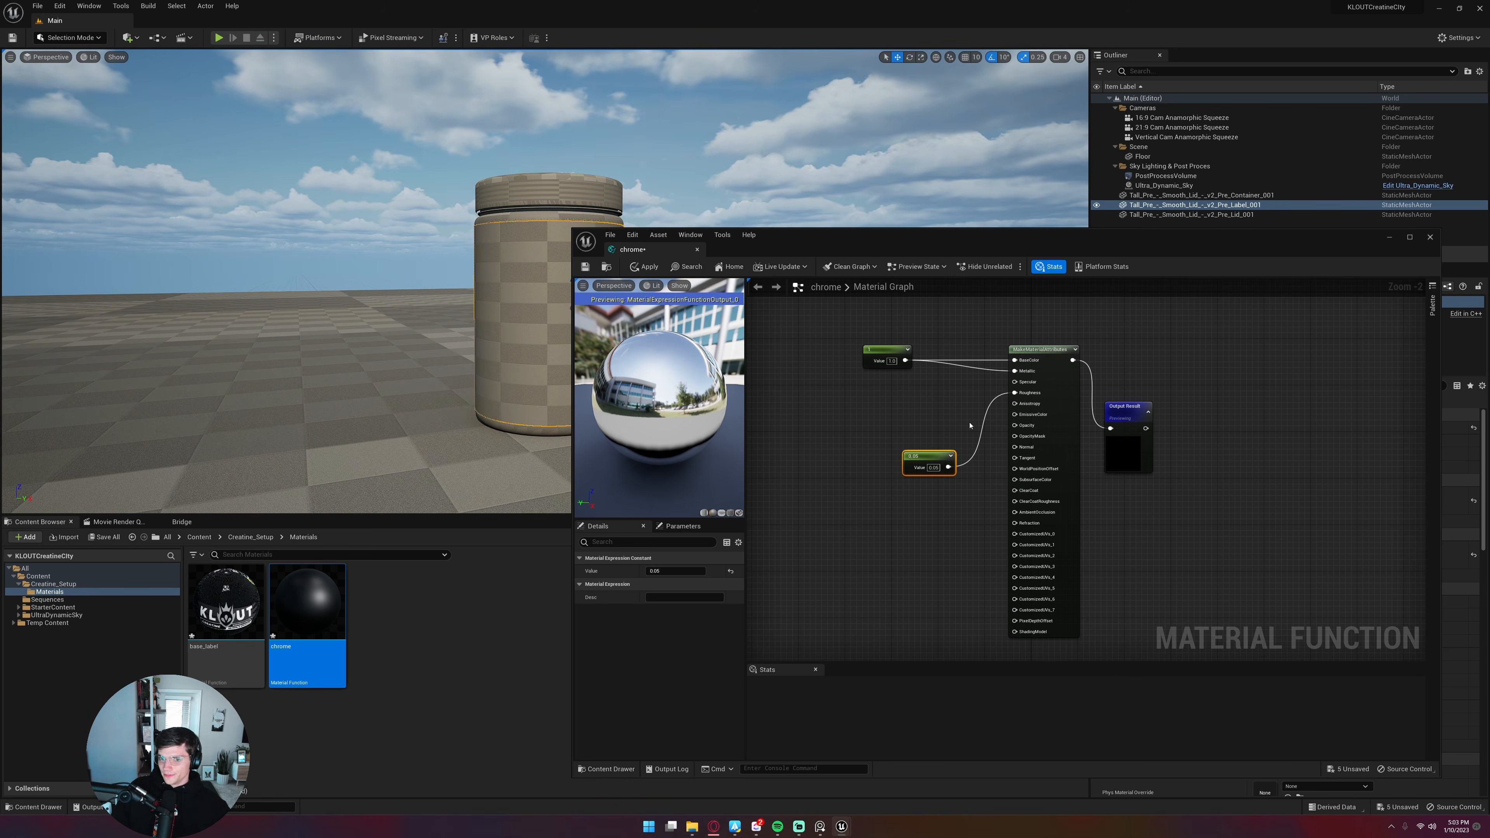
pyautogui.click(1216, 355)
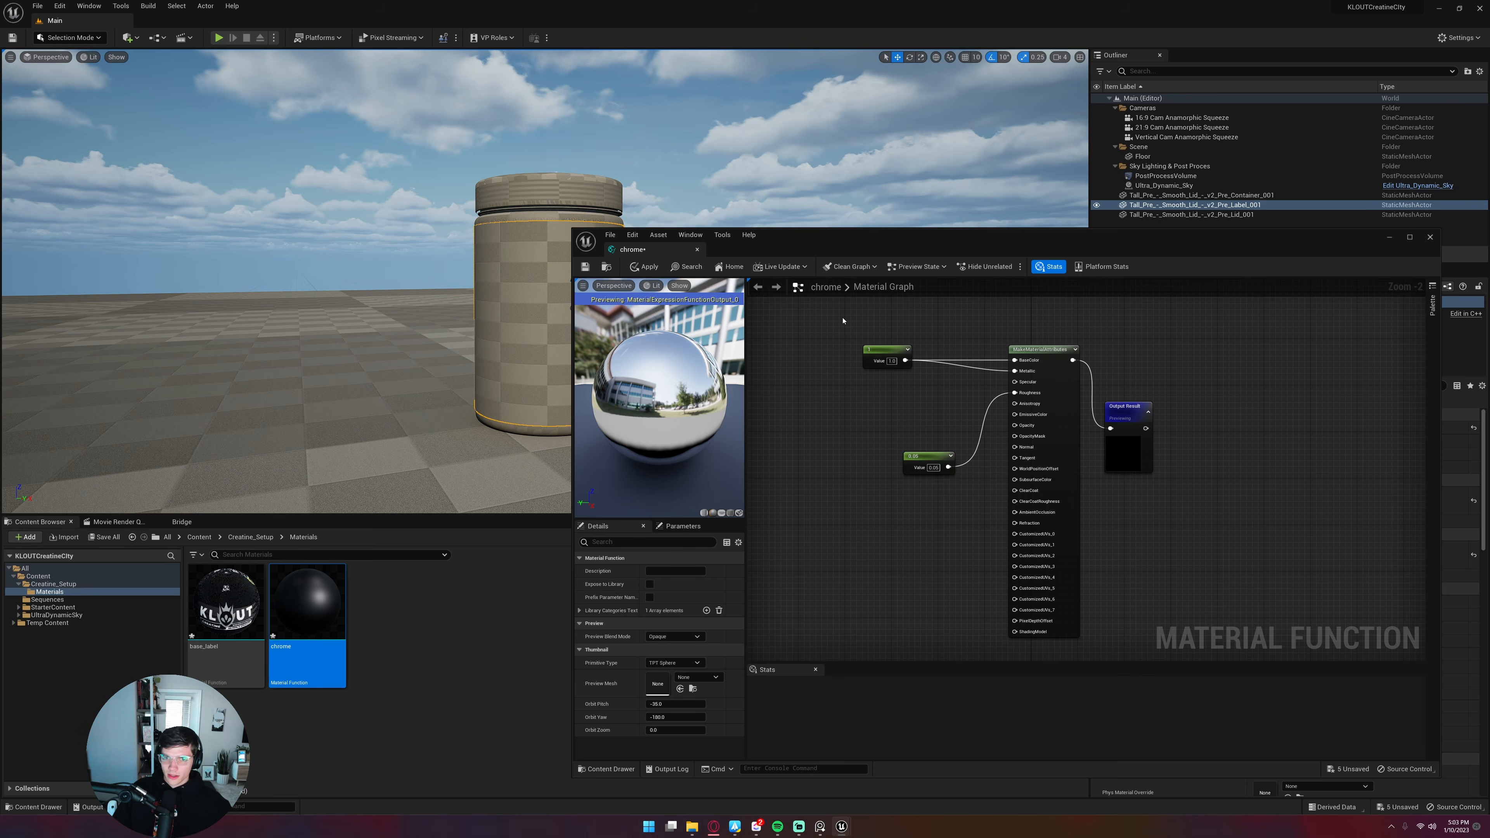
pyautogui.hotkey('ctrl', 's')
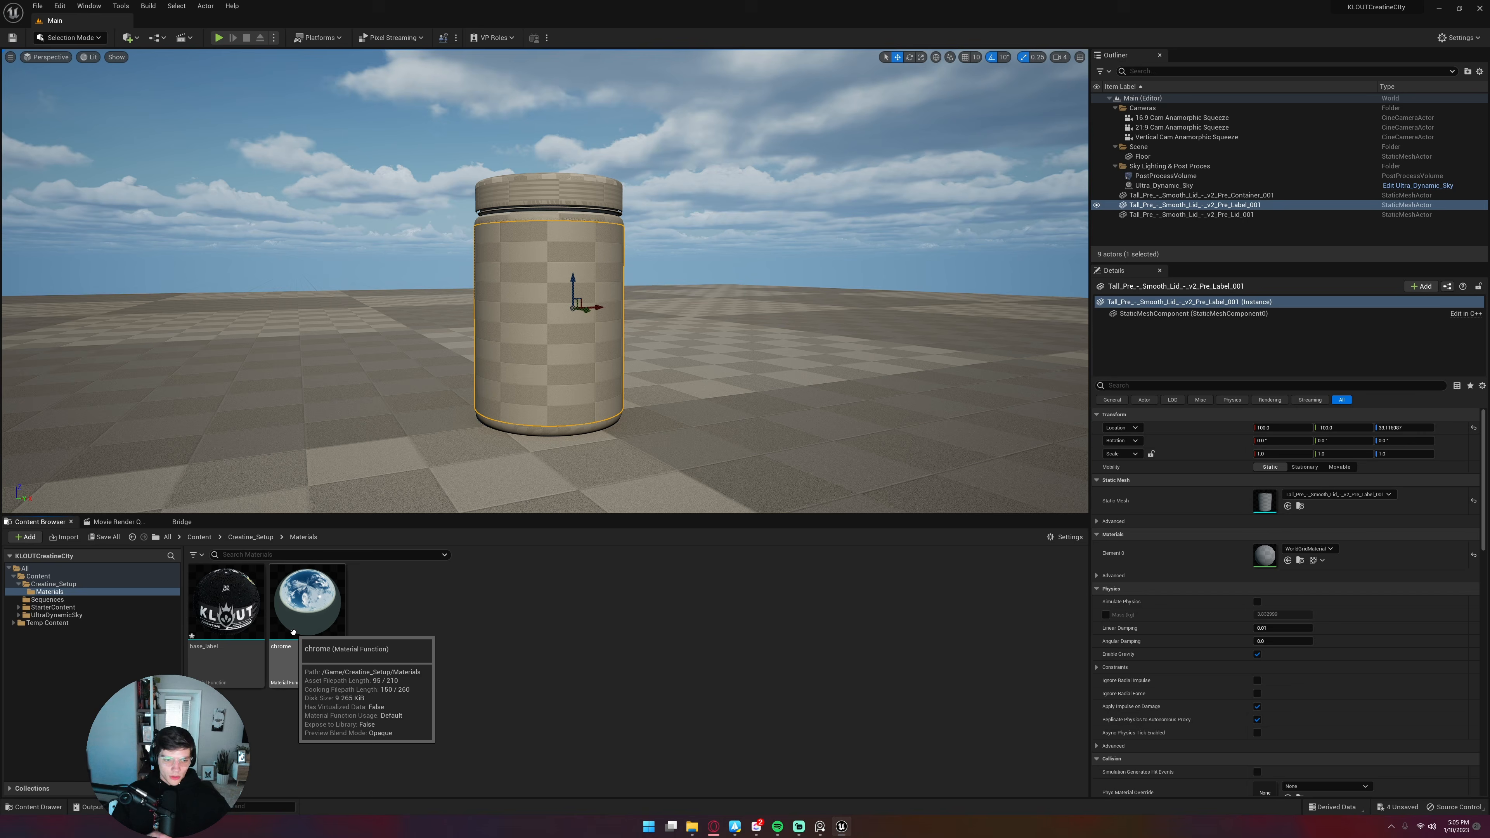
# Create a new material named creatine_label in the Materials folder
pyautogui.rightClick(480, 574)
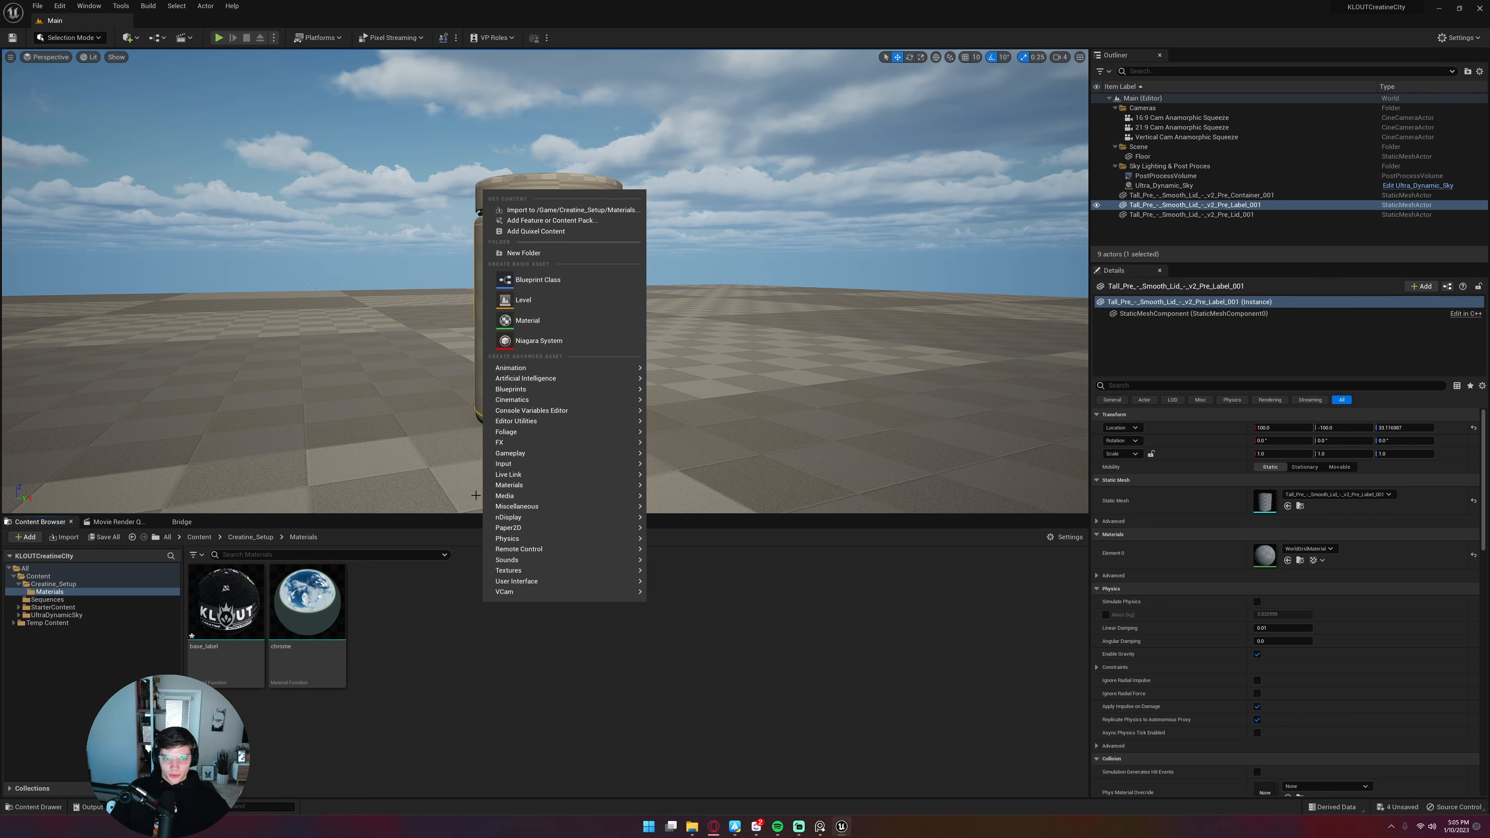
pyautogui.moveTo(630, 580)
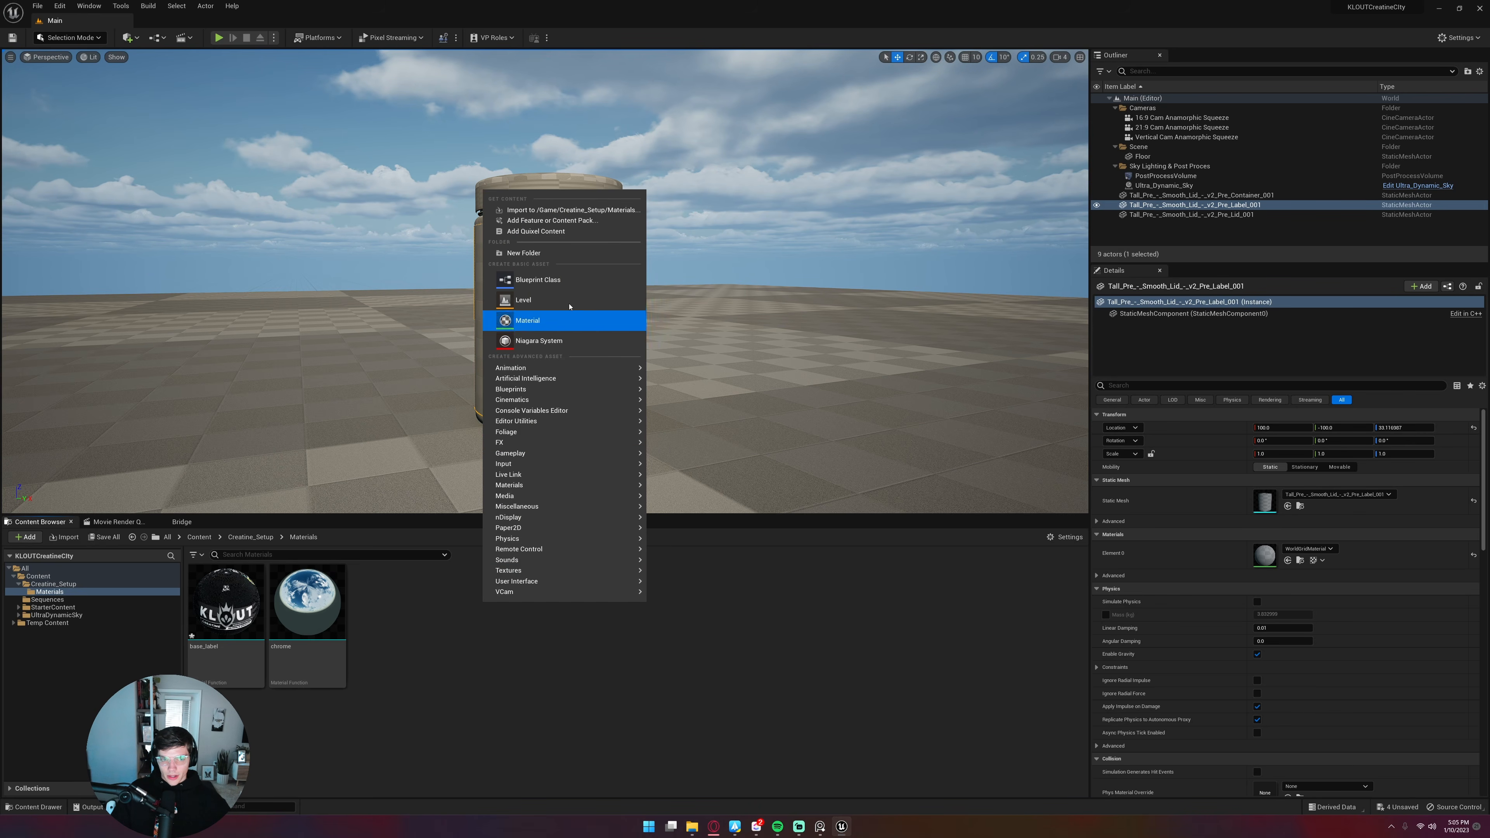
pyautogui.click(555, 328)
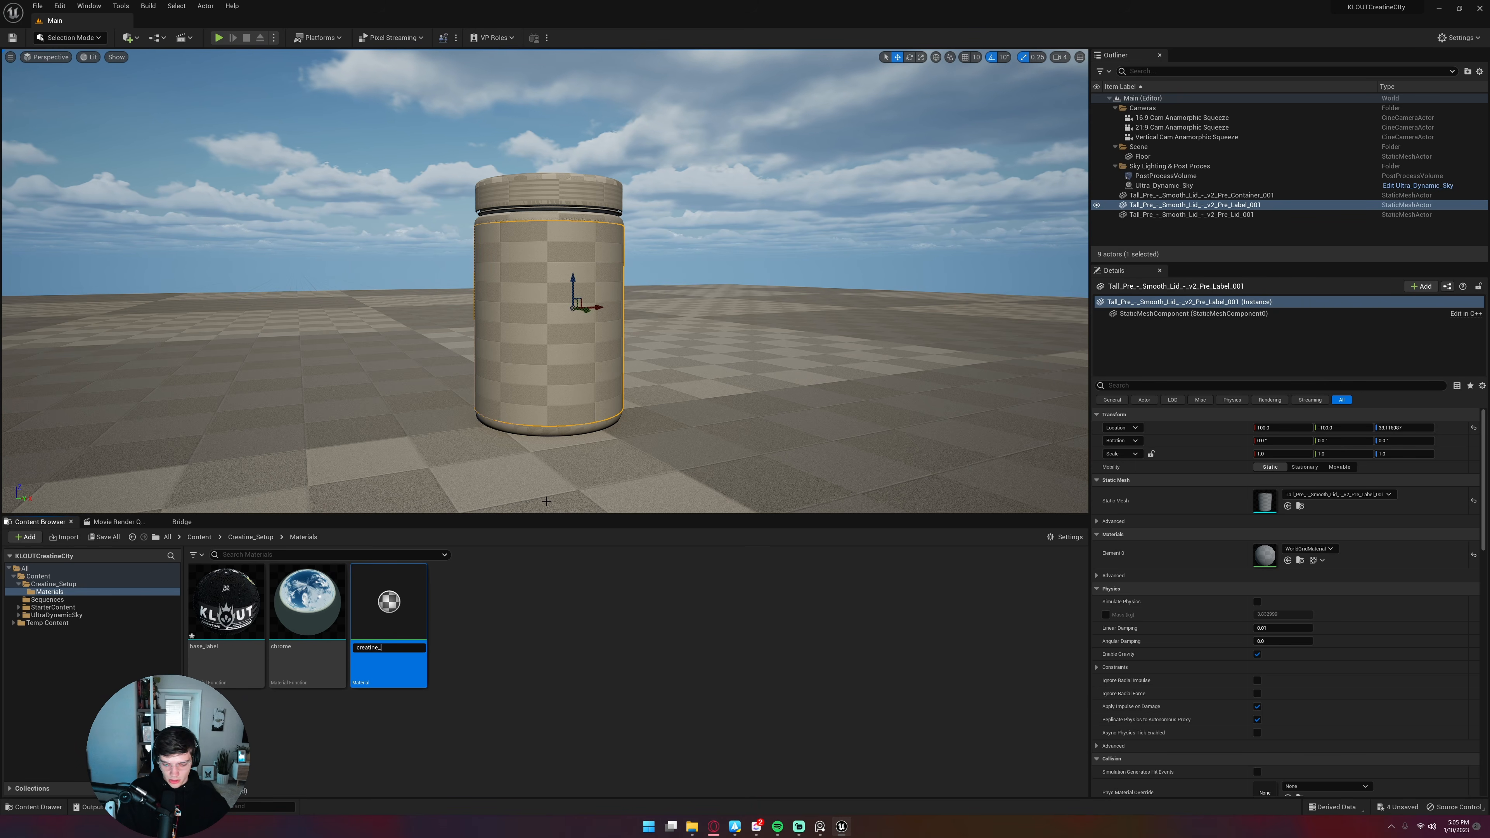
pyautogui.press('Return')
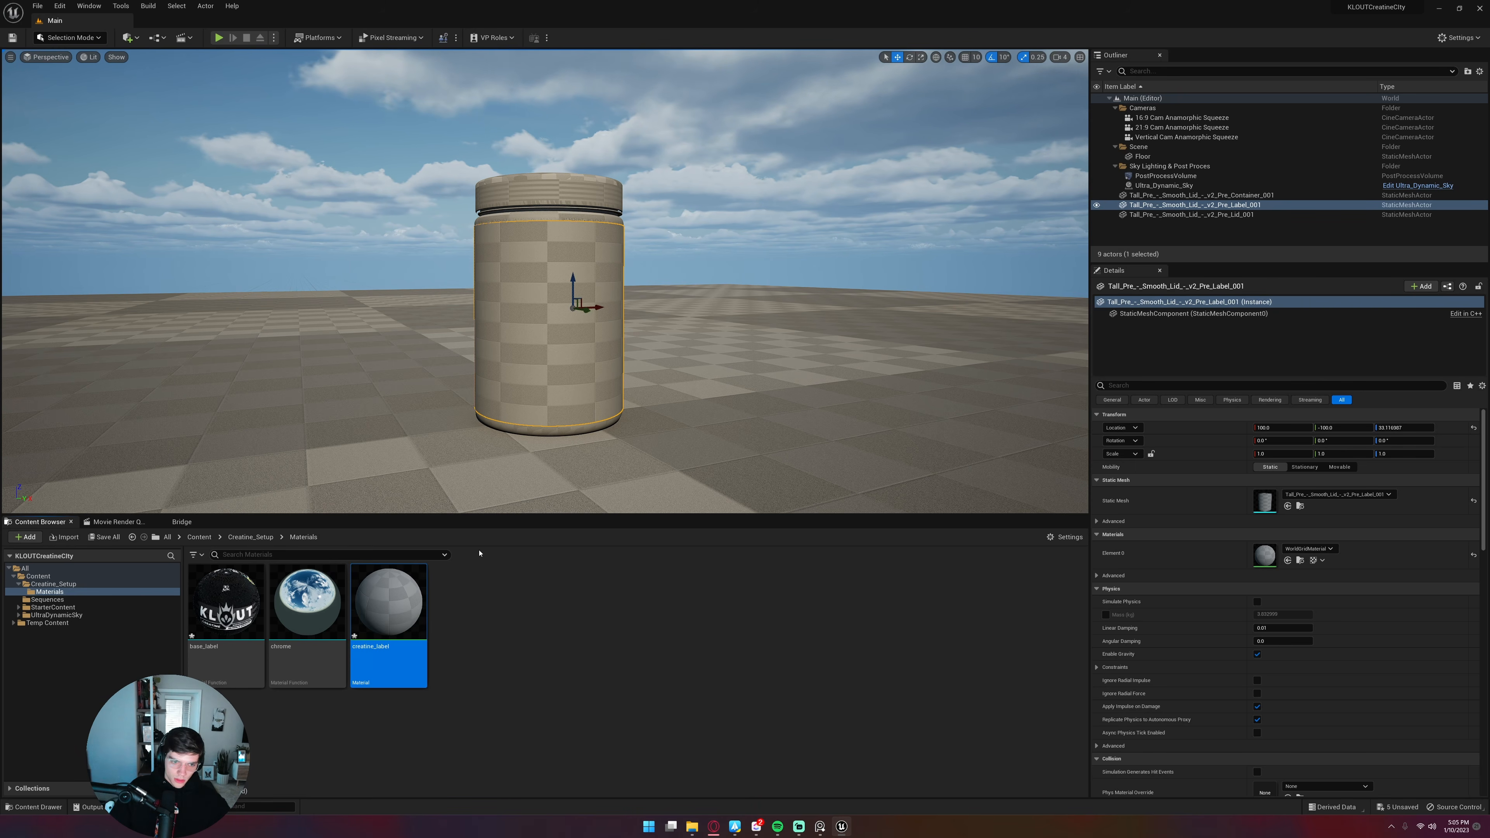
# Open creatine_label, enable Use Material Attributes, and reposition its output node in the graph
pyautogui.doubleClick(390, 601)
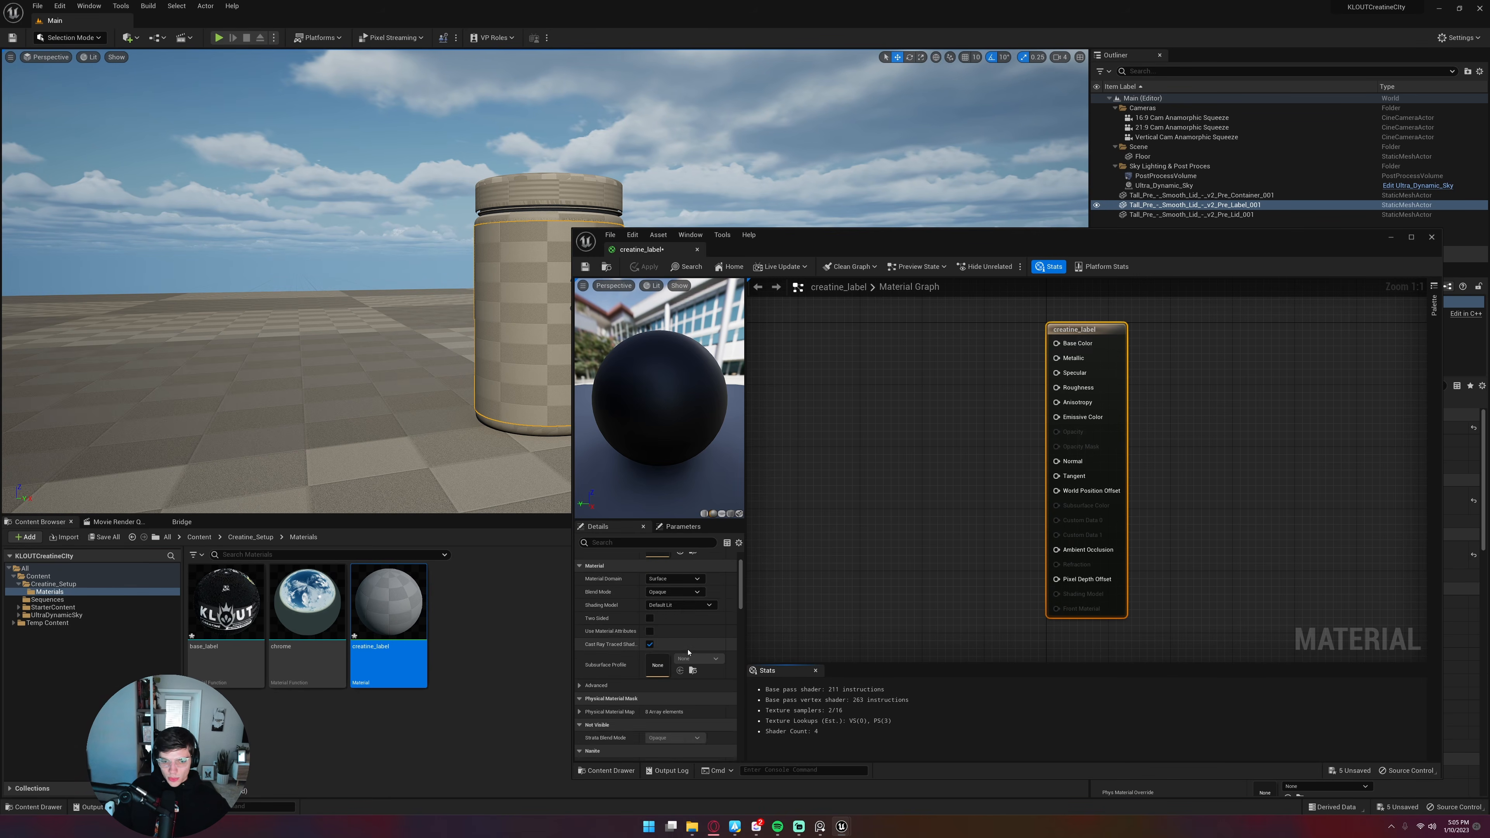
pyautogui.scroll(-6, 688, 651)
pyautogui.scroll(-4, 685, 663)
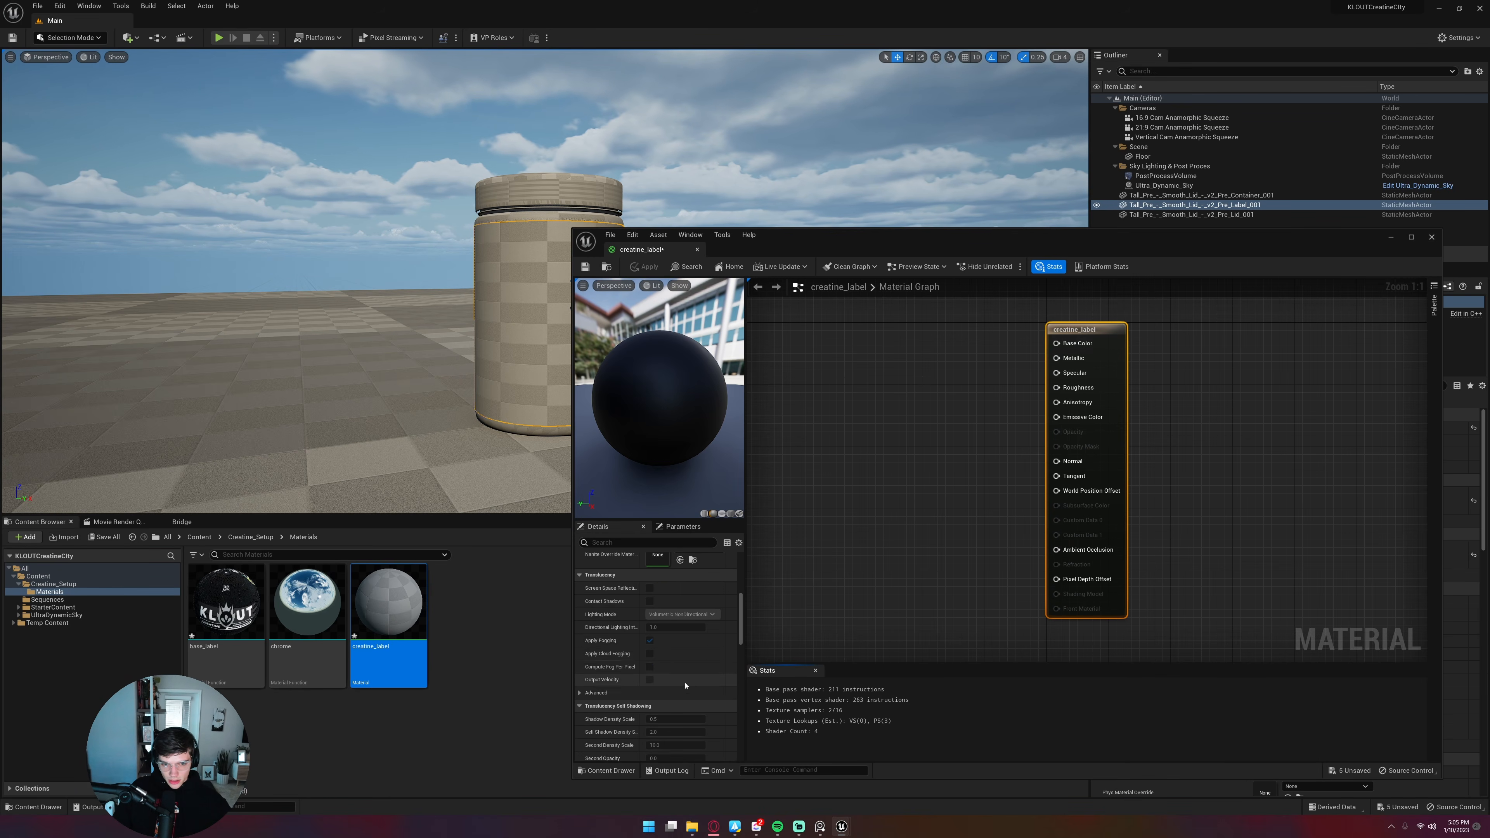
pyautogui.scroll(10, 687, 681)
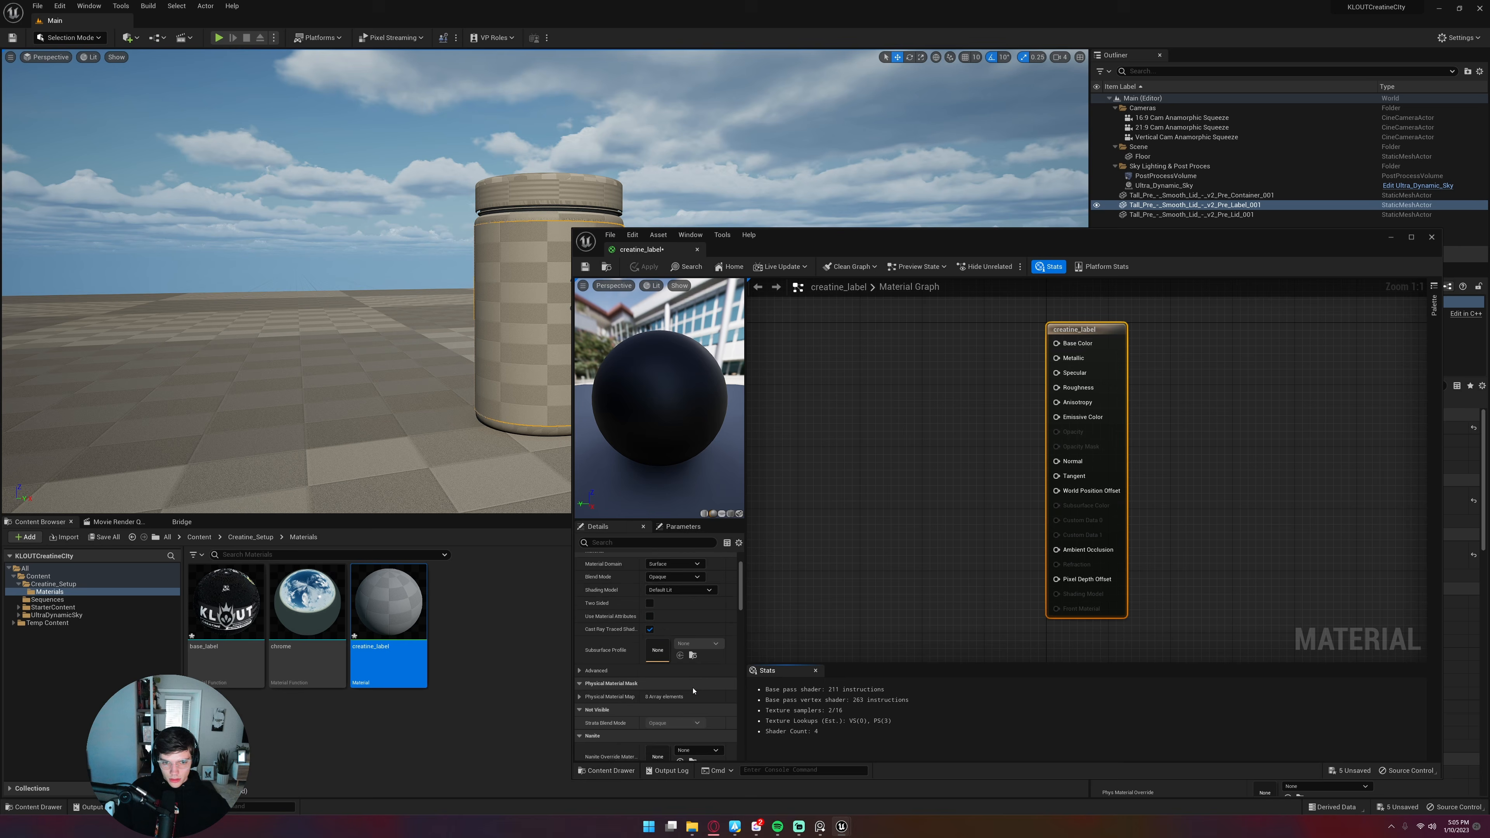
pyautogui.click(649, 693)
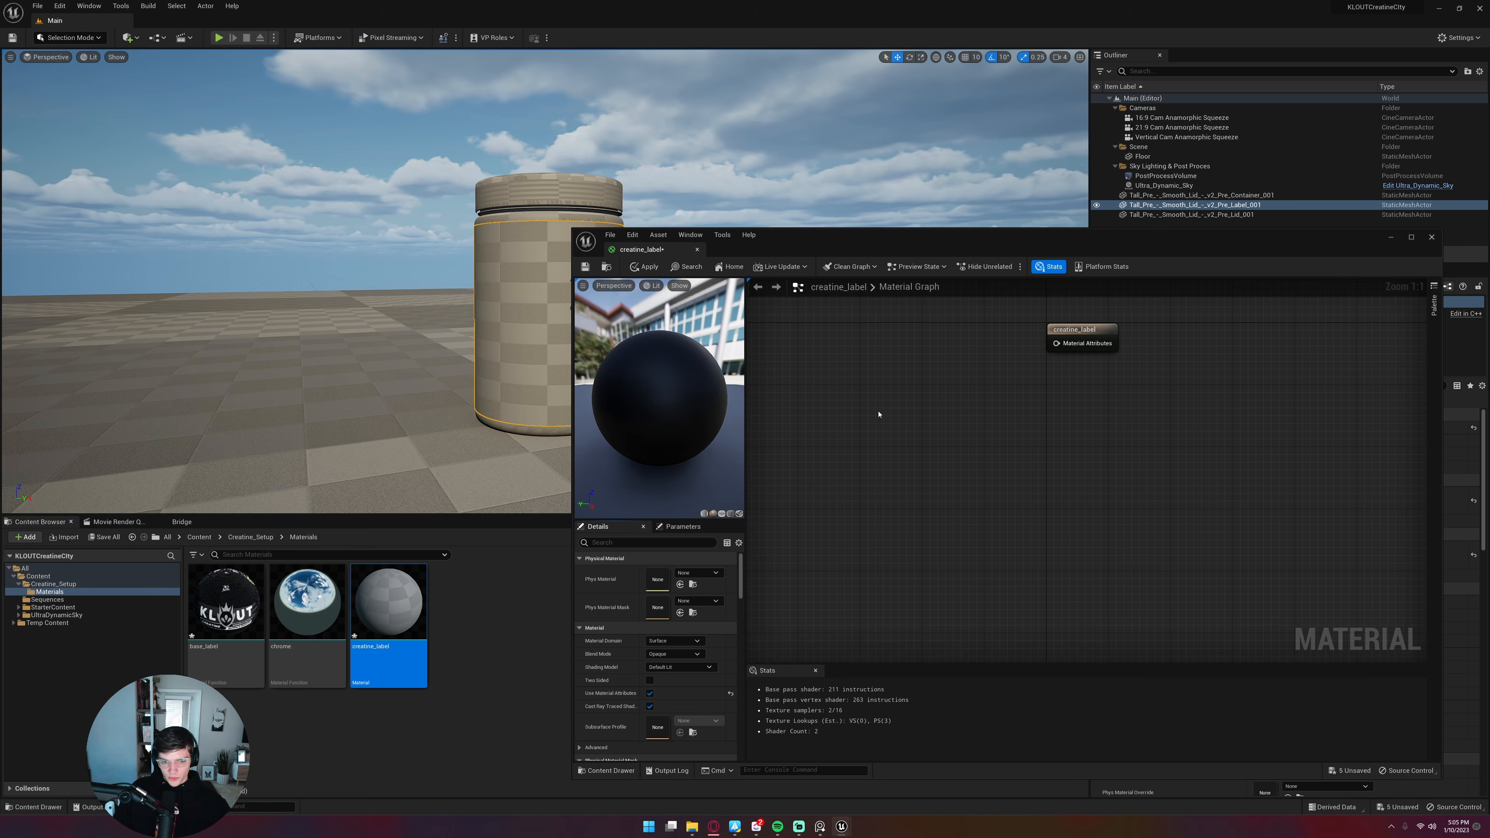
pyautogui.moveTo(1098, 342); pyautogui.dragTo(1140, 407)
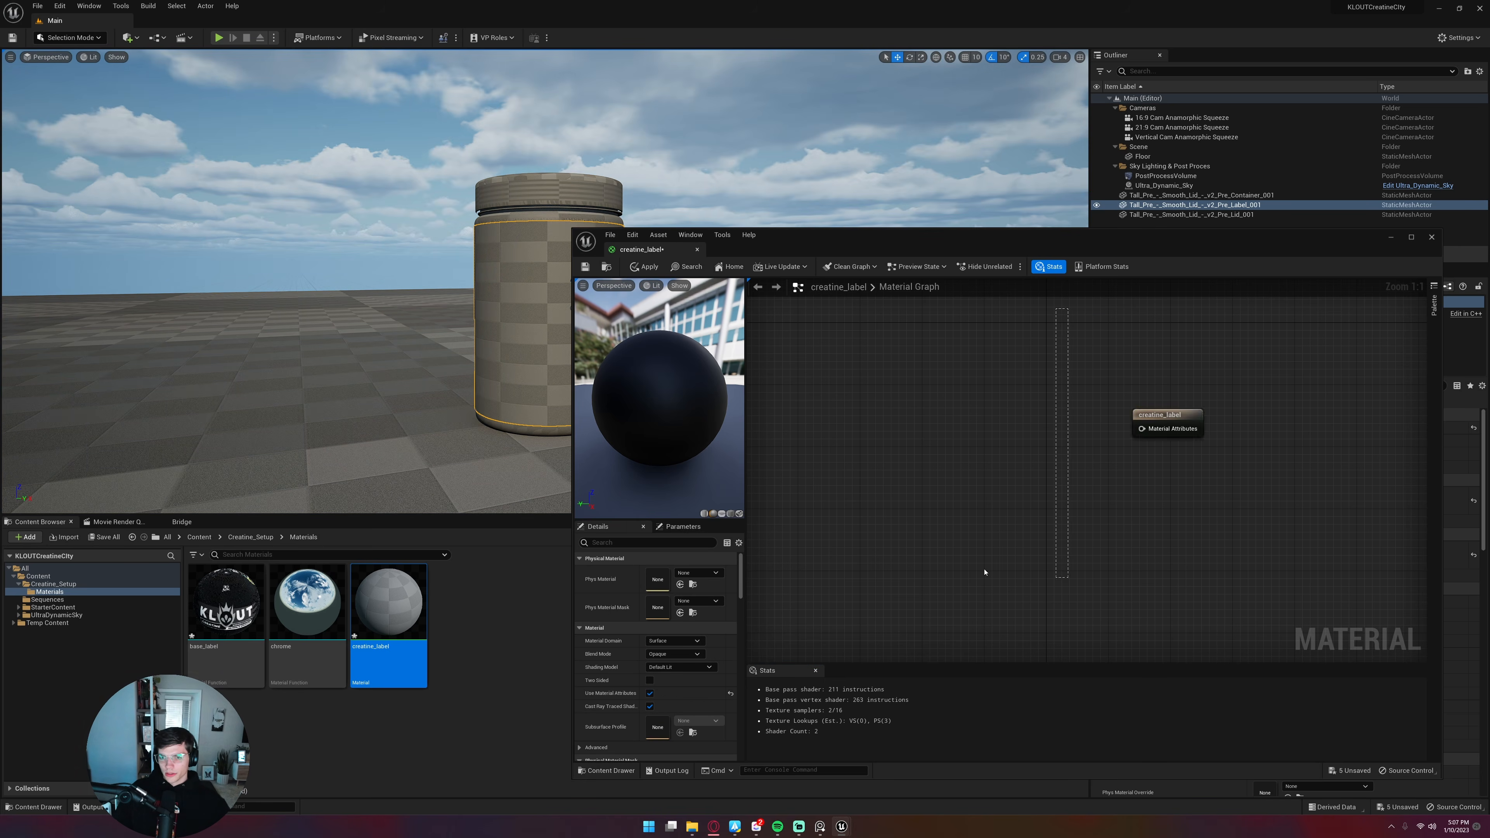
pyautogui.moveTo(1068, 308); pyautogui.dragTo(1235, 541)
pyautogui.click(1098, 492)
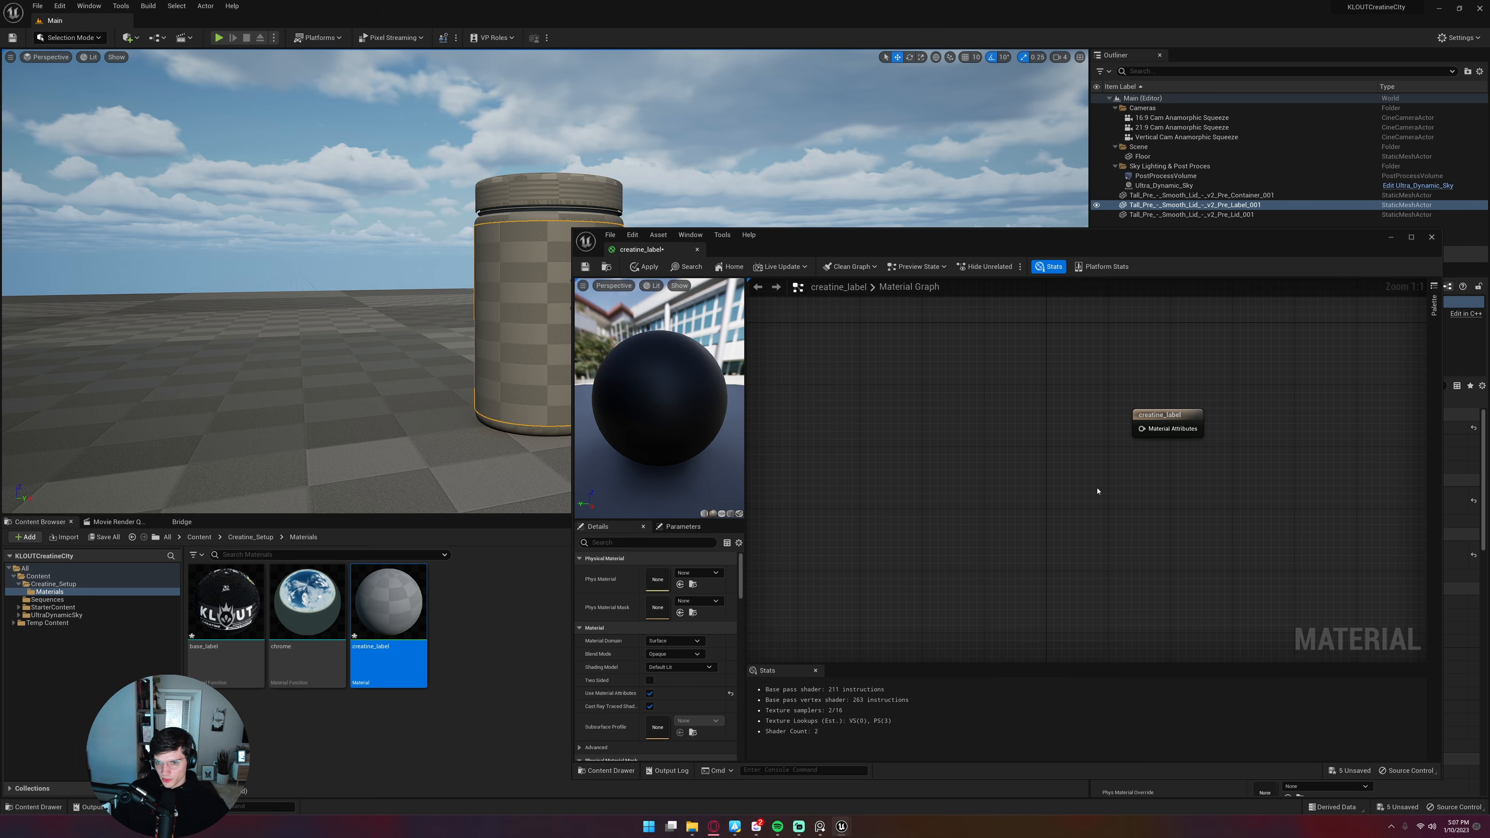
# Add a MatLayerBlend_Simple node and connect its Blended Material output to the Material Attributes input of creatine_label
pyautogui.rightClick(940, 442)
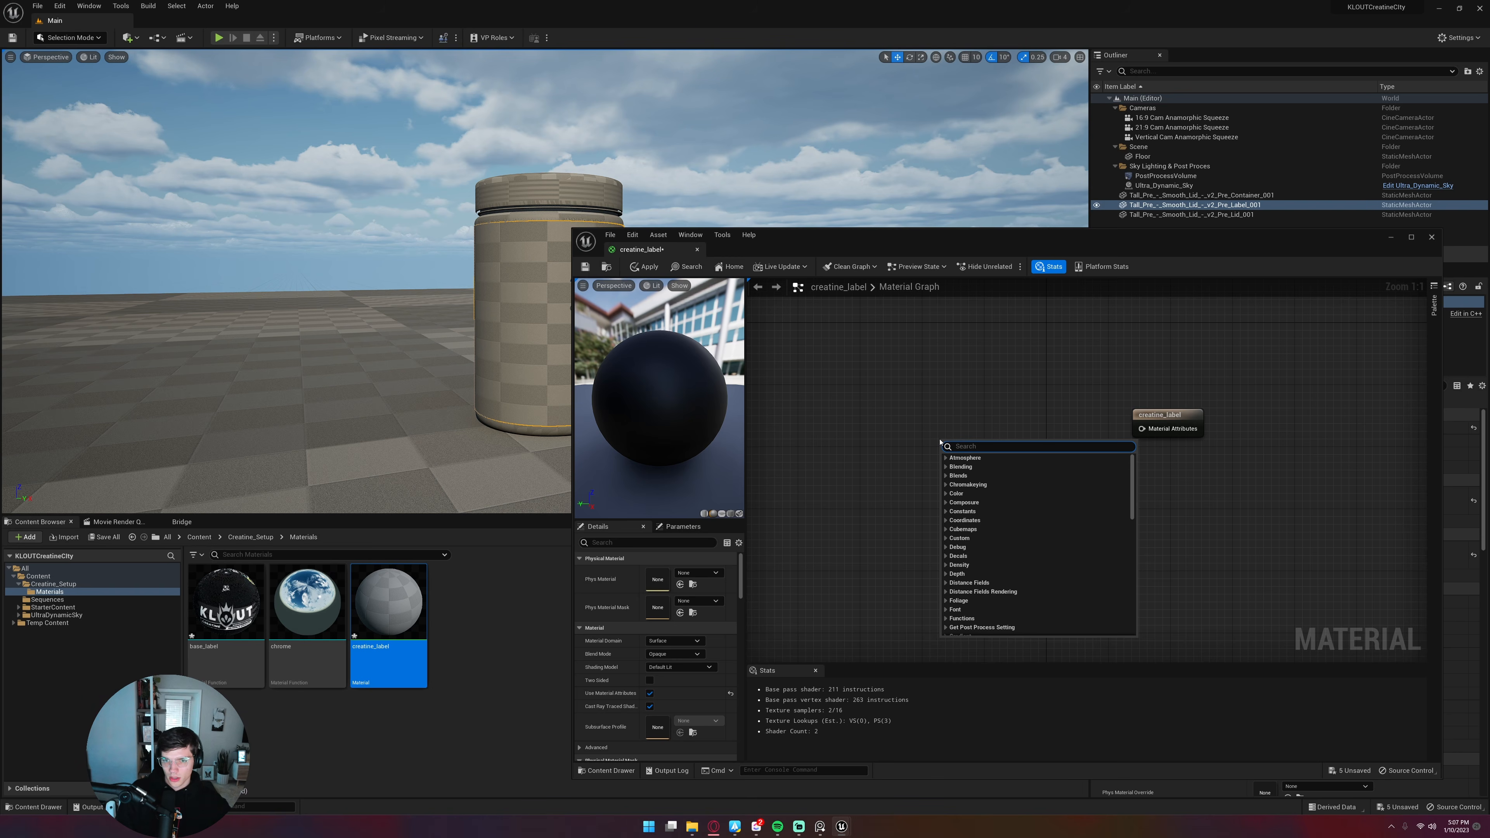
pyautogui.write('simpe')
pyautogui.press('BackSpace')
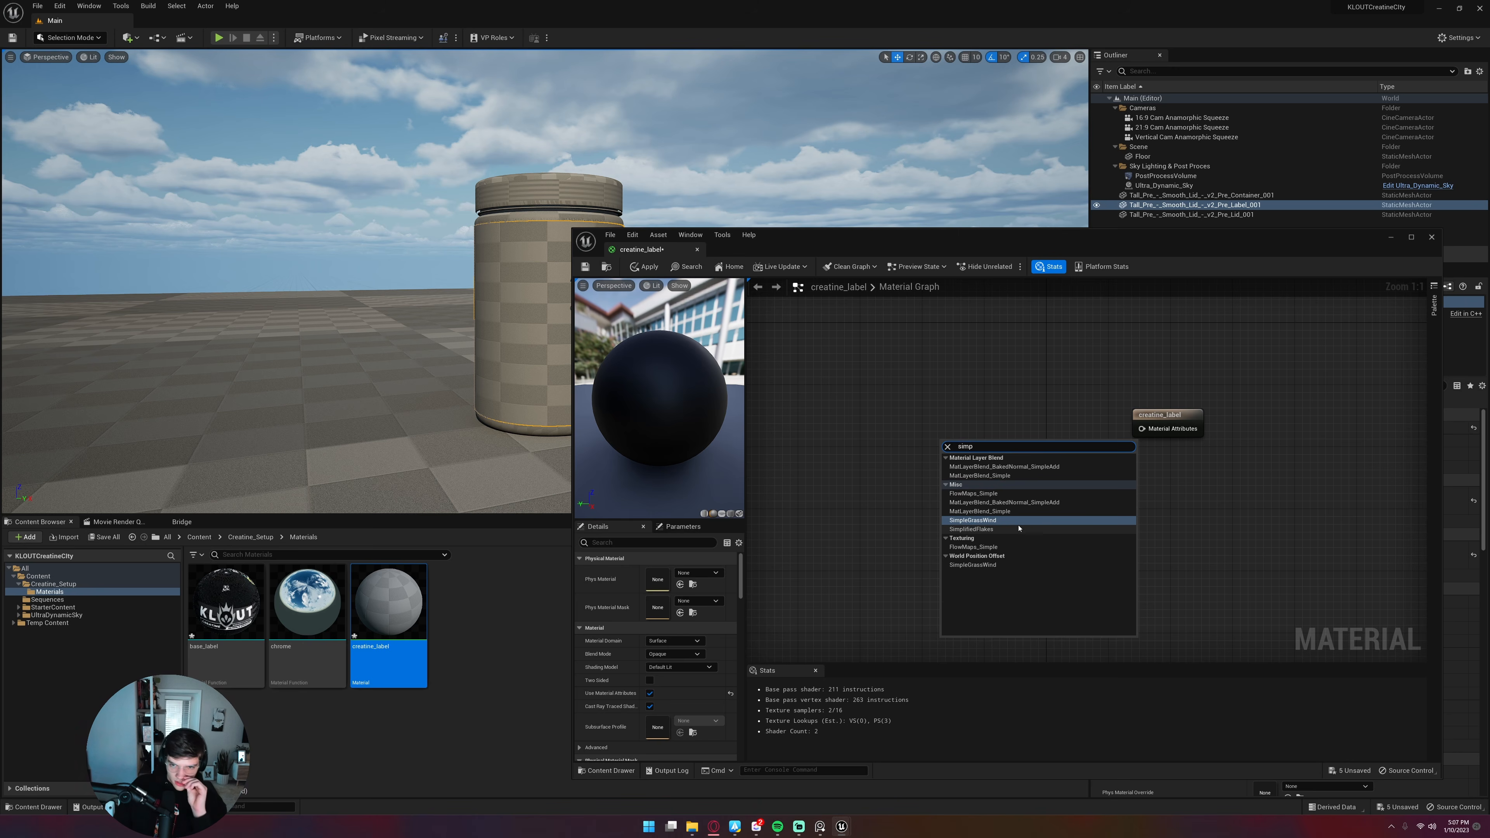
pyautogui.click(975, 475)
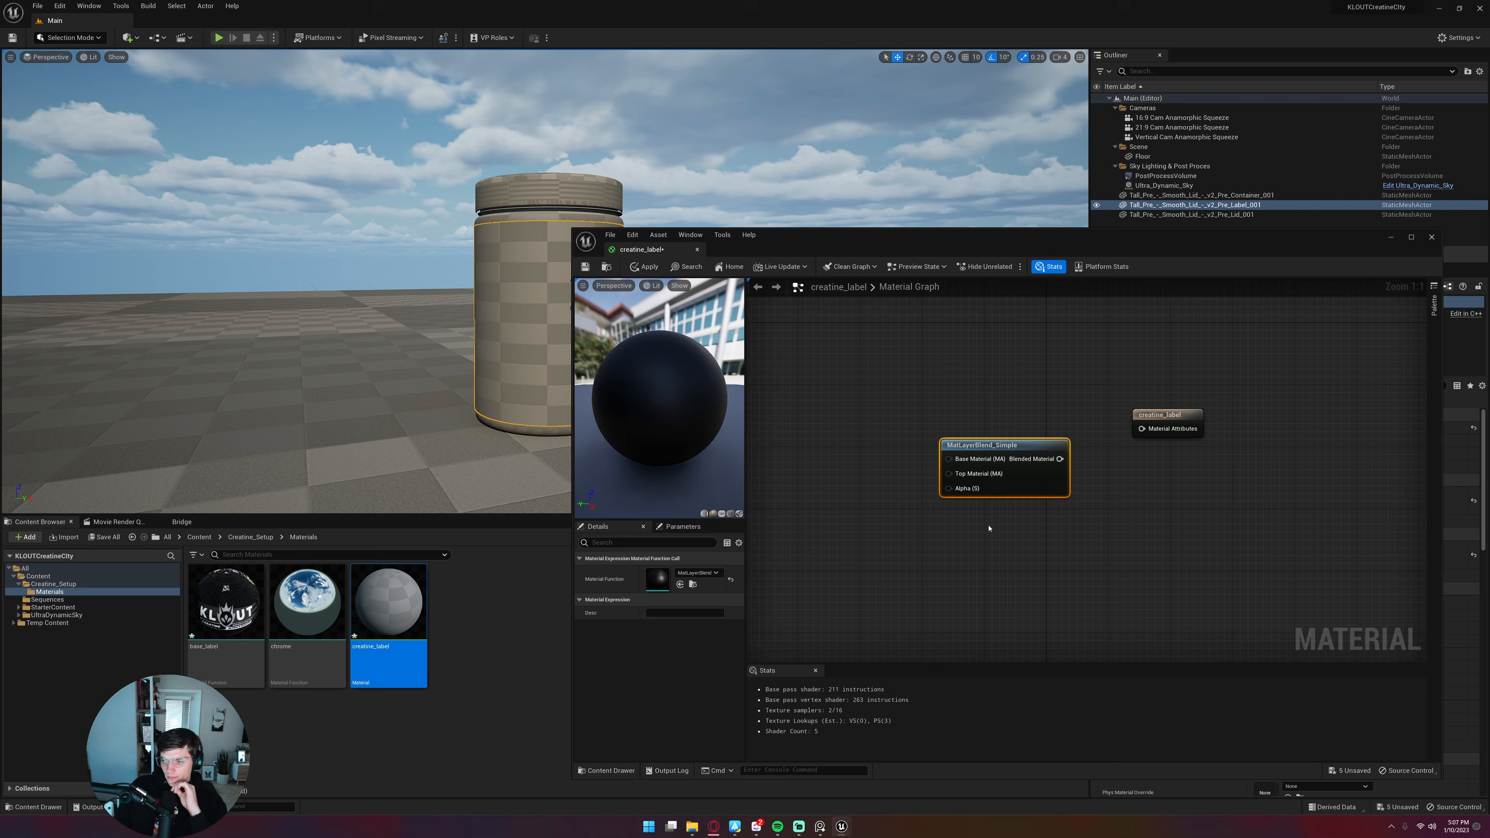
pyautogui.moveTo(1059, 459); pyautogui.dragTo(1141, 429)
pyautogui.moveTo(997, 445); pyautogui.dragTo(995, 430)
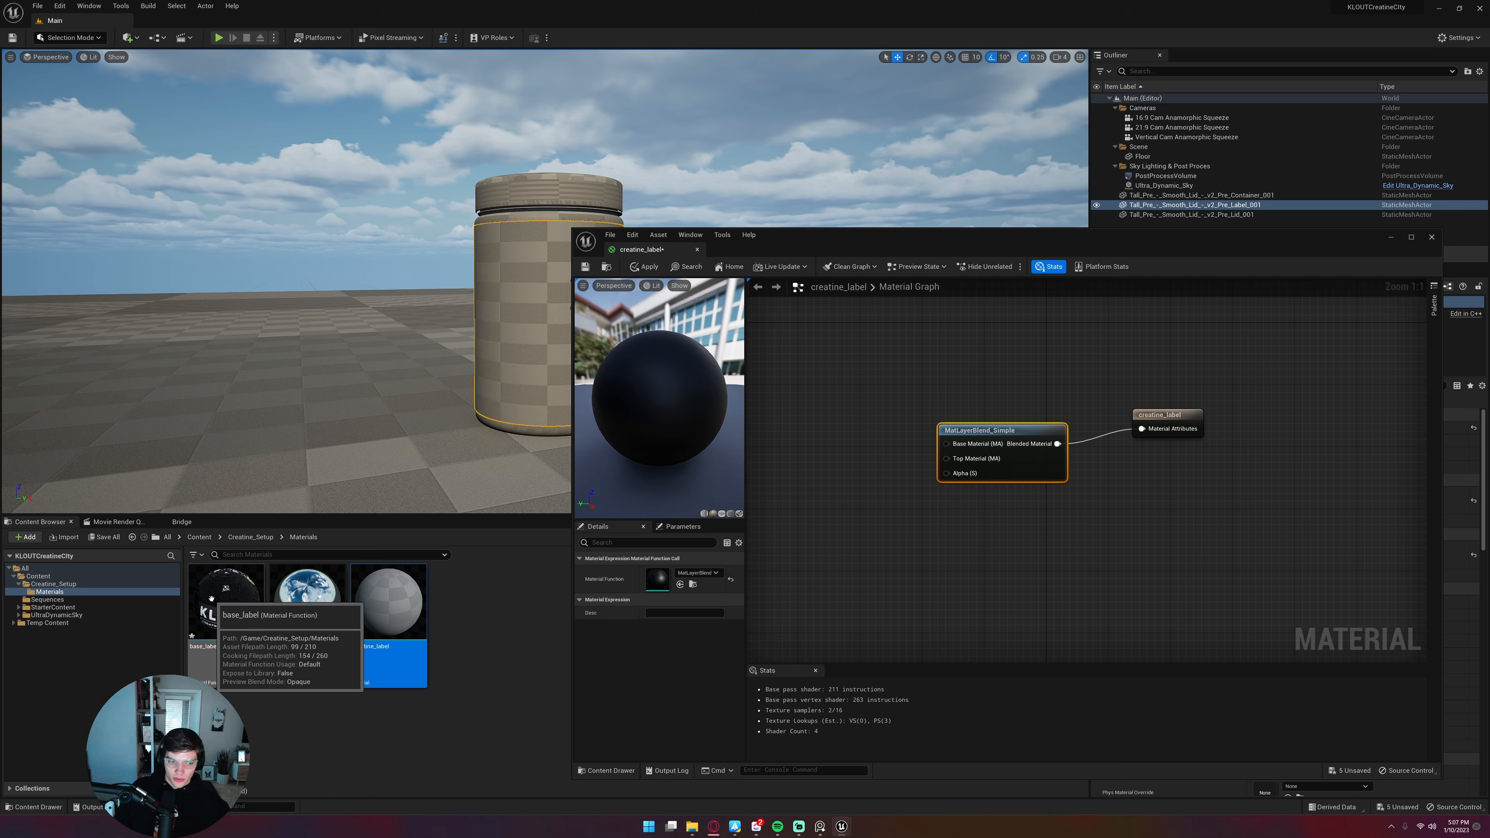
# Add the base_label and chrome functions to the graph, connecting them to the blend node's Base Material and Top Material inputs respectively
pyautogui.moveTo(214, 603); pyautogui.dragTo(827, 399)
pyautogui.moveTo(307, 602); pyautogui.dragTo(802, 474)
pyautogui.moveTo(829, 391); pyautogui.dragTo(834, 393)
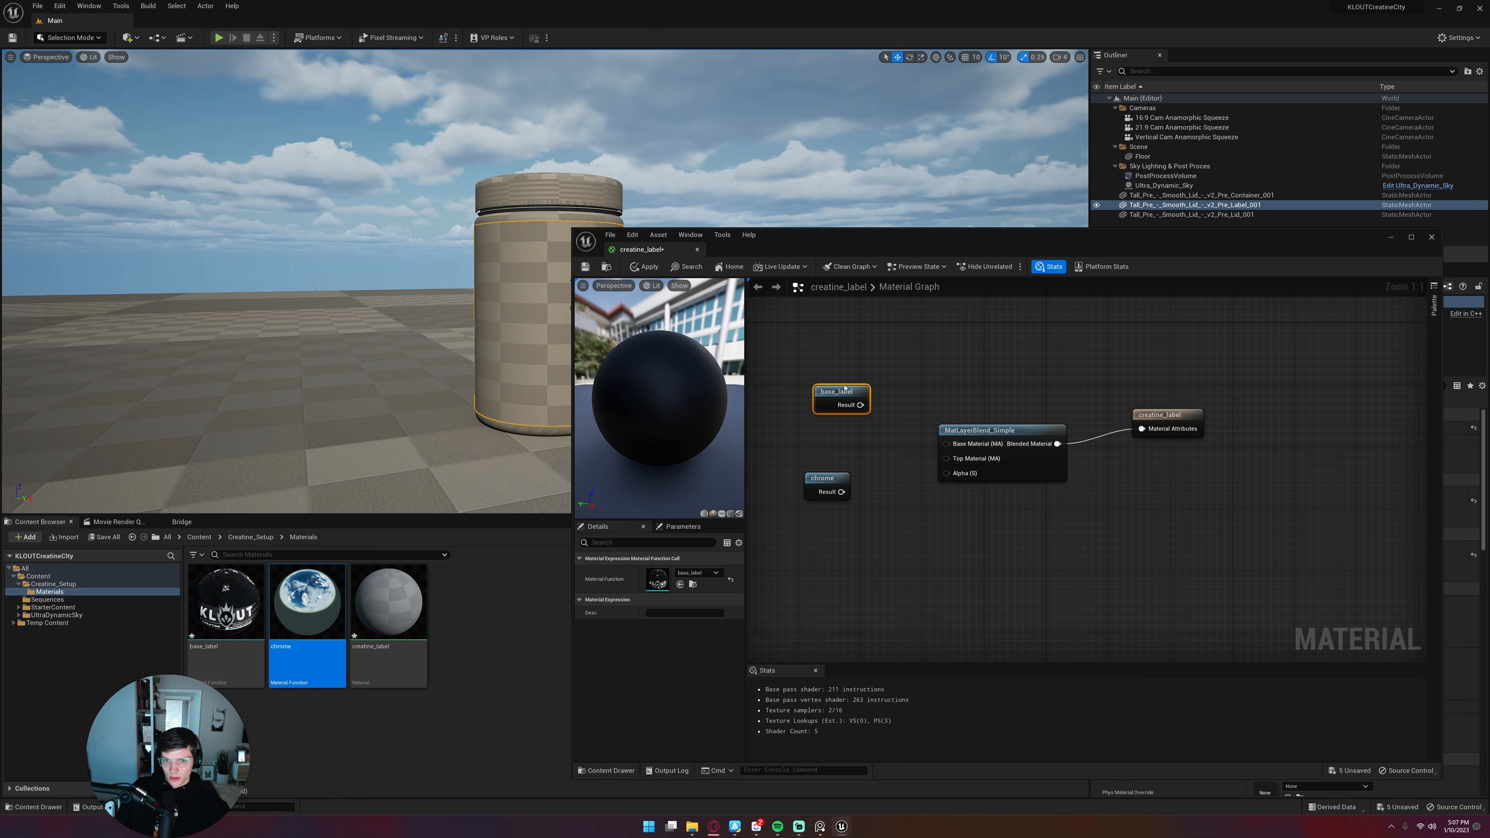
pyautogui.moveTo(821, 473); pyautogui.dragTo(949, 446)
pyautogui.moveTo(843, 452); pyautogui.dragTo(947, 458)
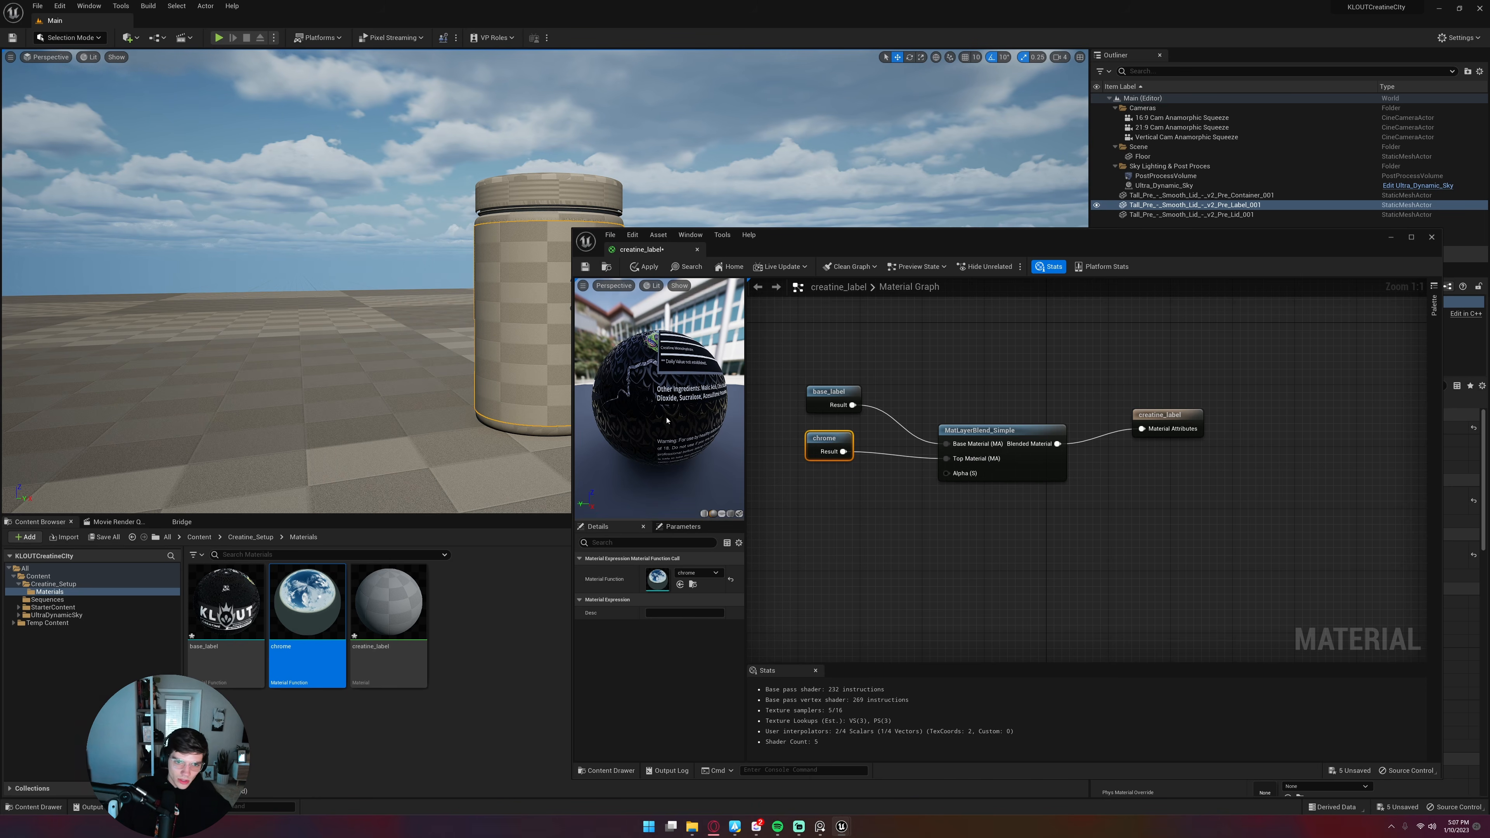
pyautogui.moveTo(675, 470); pyautogui.dragTo(667, 420)
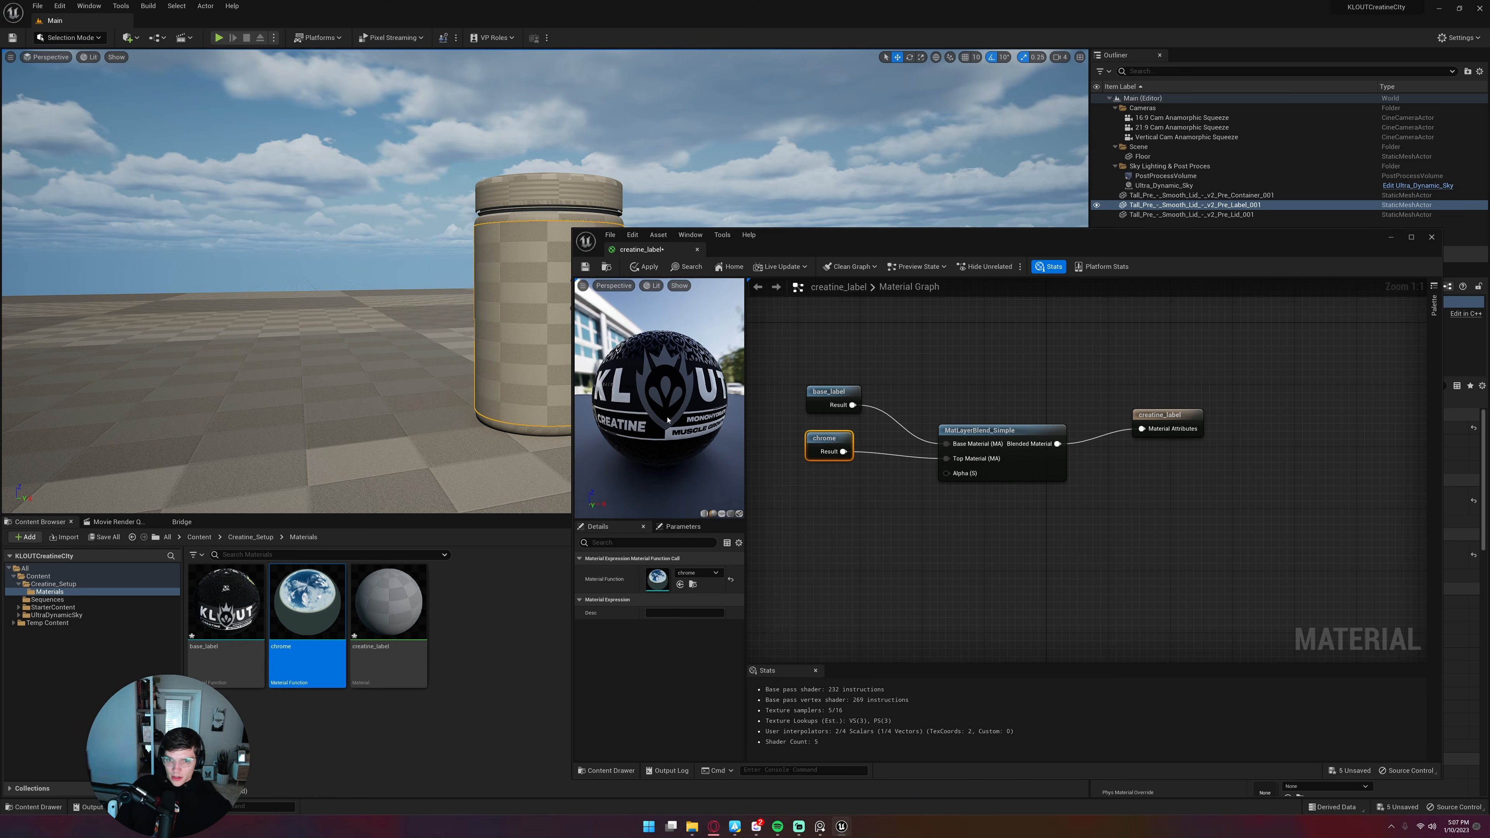
# Add the KLOUT_CREATINE_CHROMING texture from Creatine_Setup, connect its RGB output to the blend node's Alpha input, and apply the material changes
pyautogui.click(251, 537)
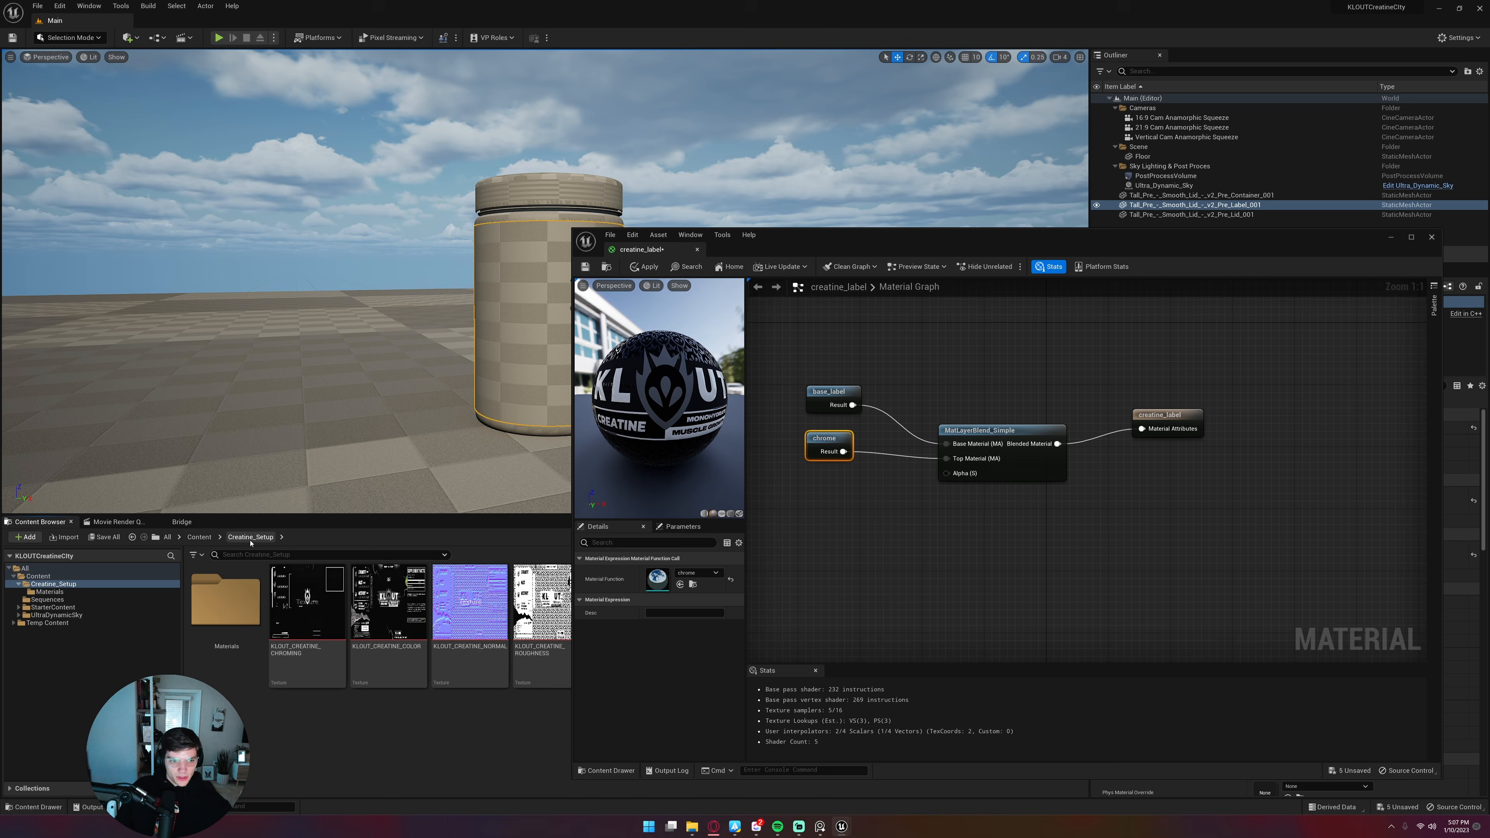
pyautogui.moveTo(281, 634); pyautogui.dragTo(841, 496)
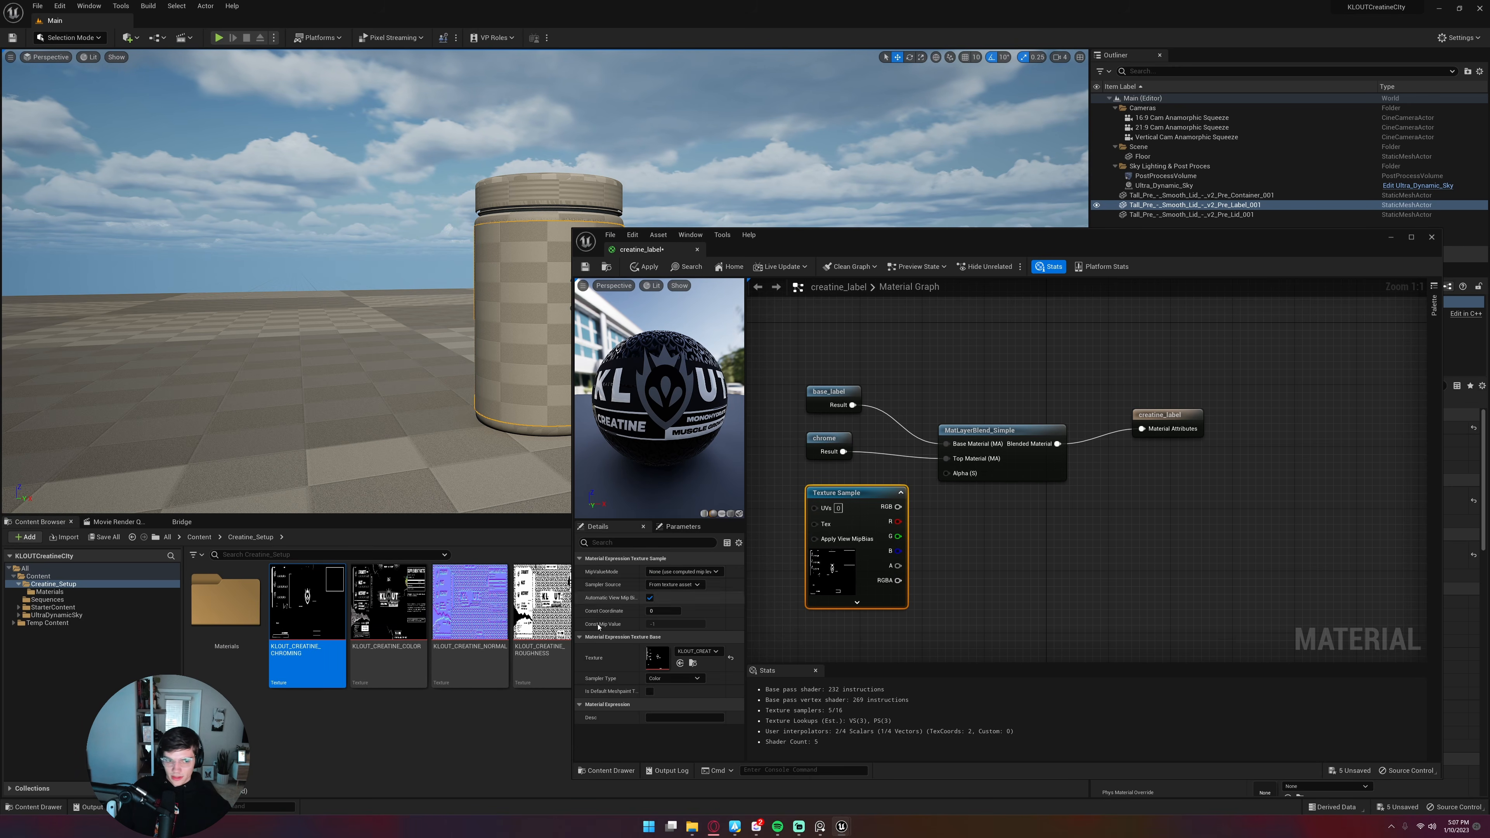
pyautogui.rightClick(311, 597)
pyautogui.click(326, 739)
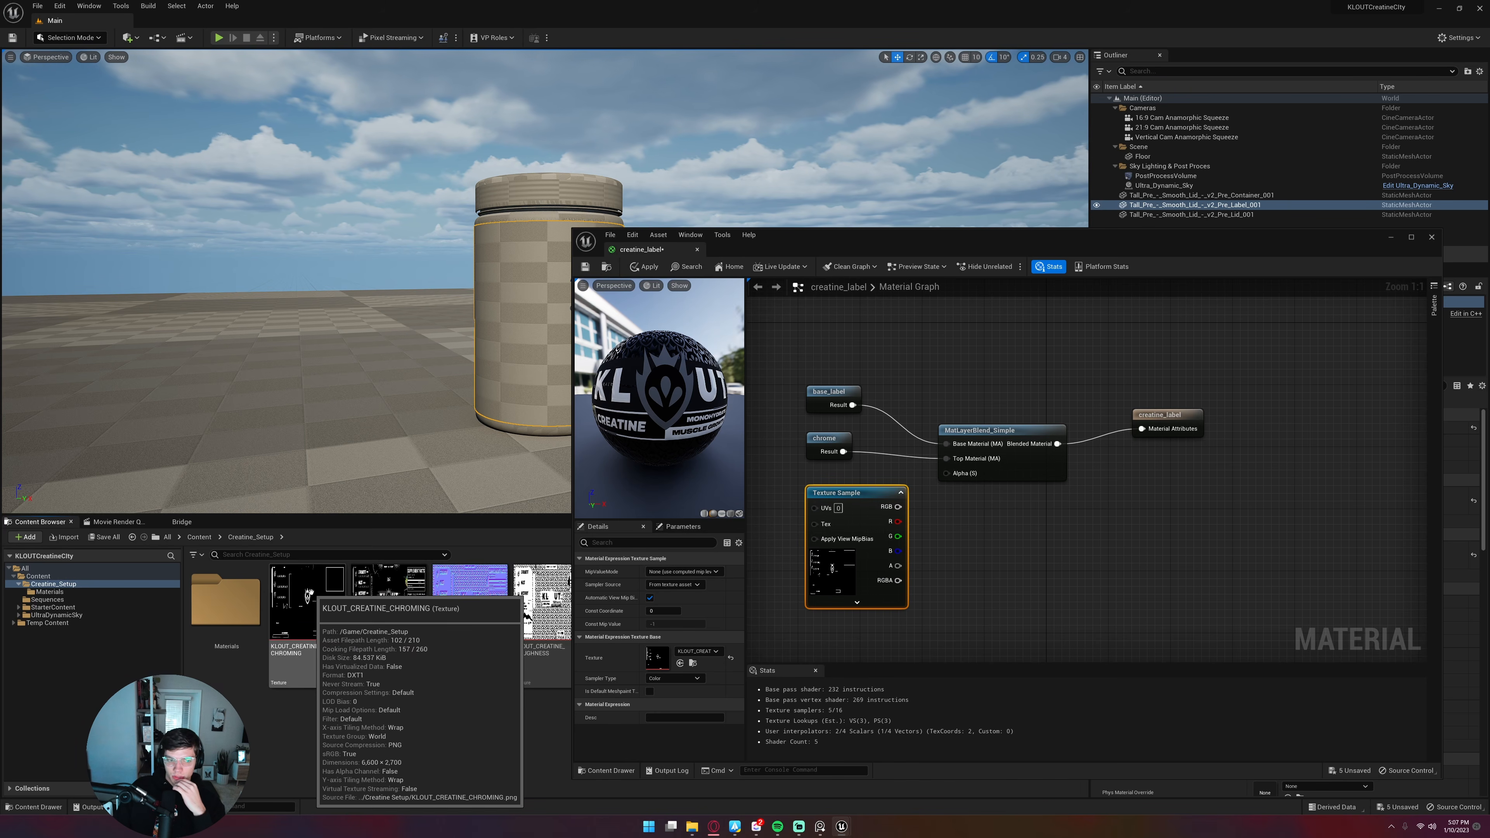
pyautogui.moveTo(887, 514); pyautogui.dragTo(947, 473)
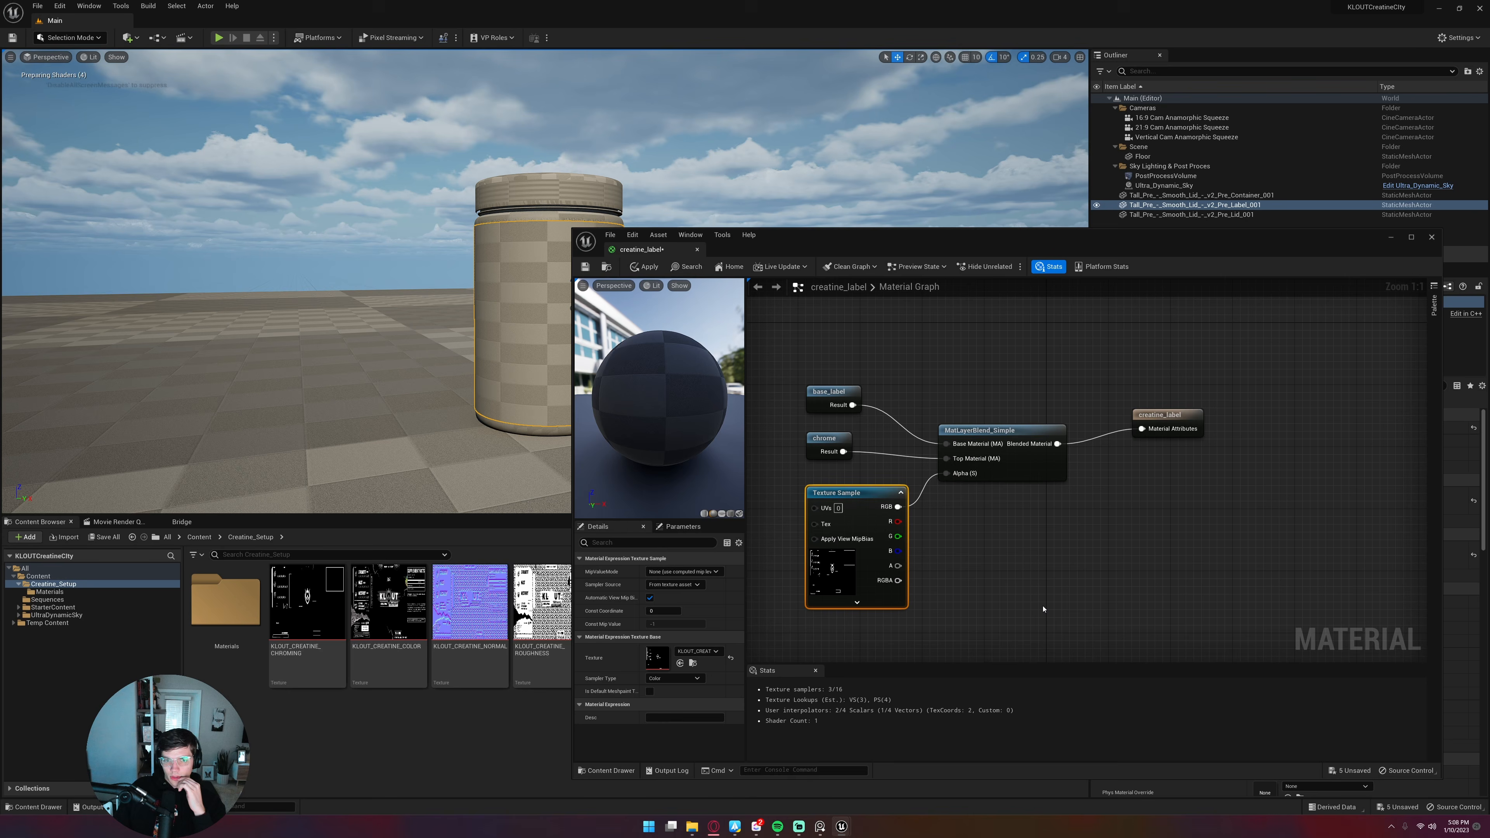
pyautogui.moveTo(644, 380); pyautogui.dragTo(630, 385)
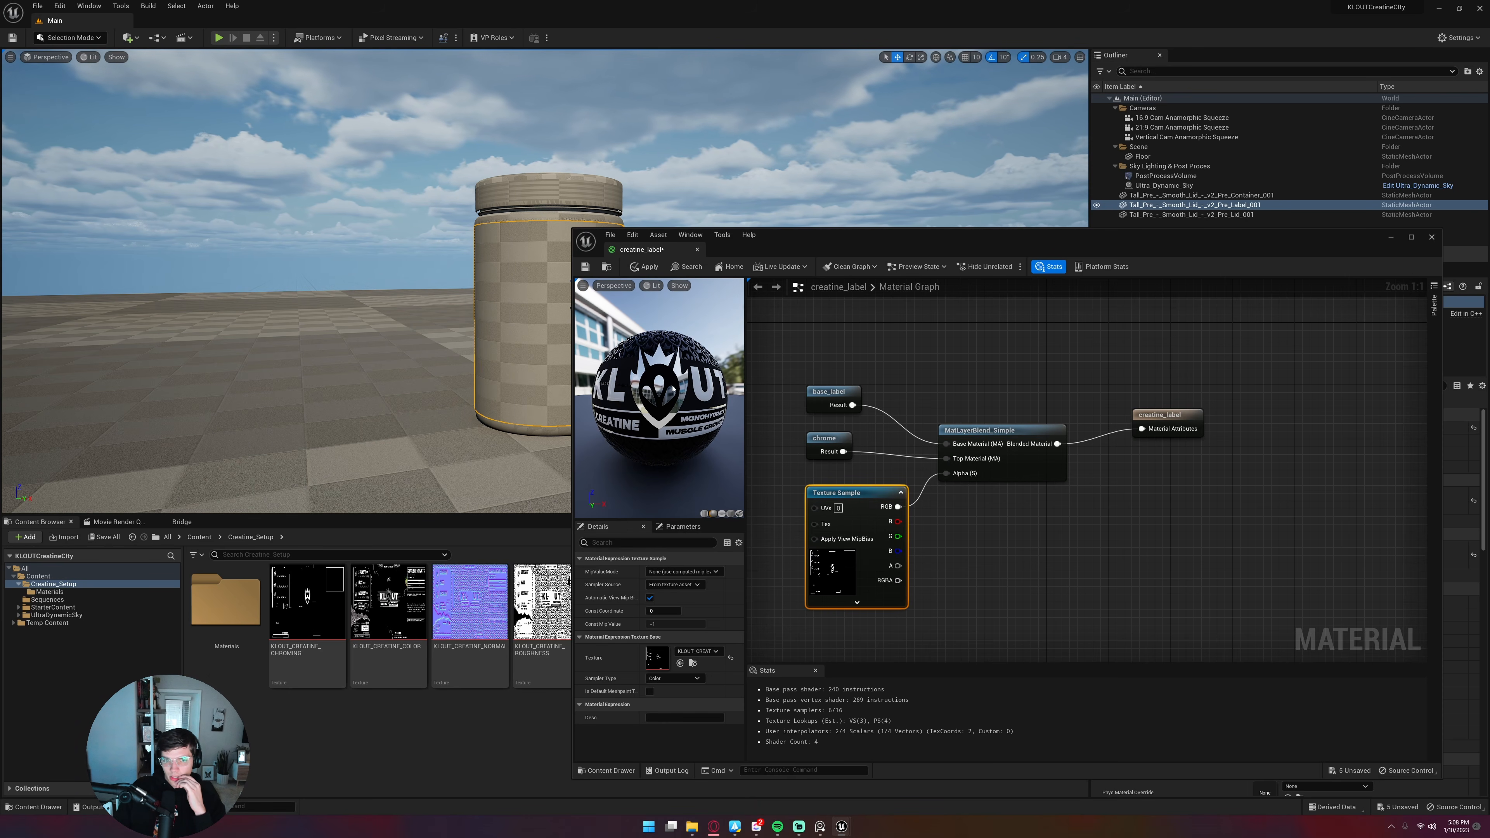
pyautogui.click(648, 266)
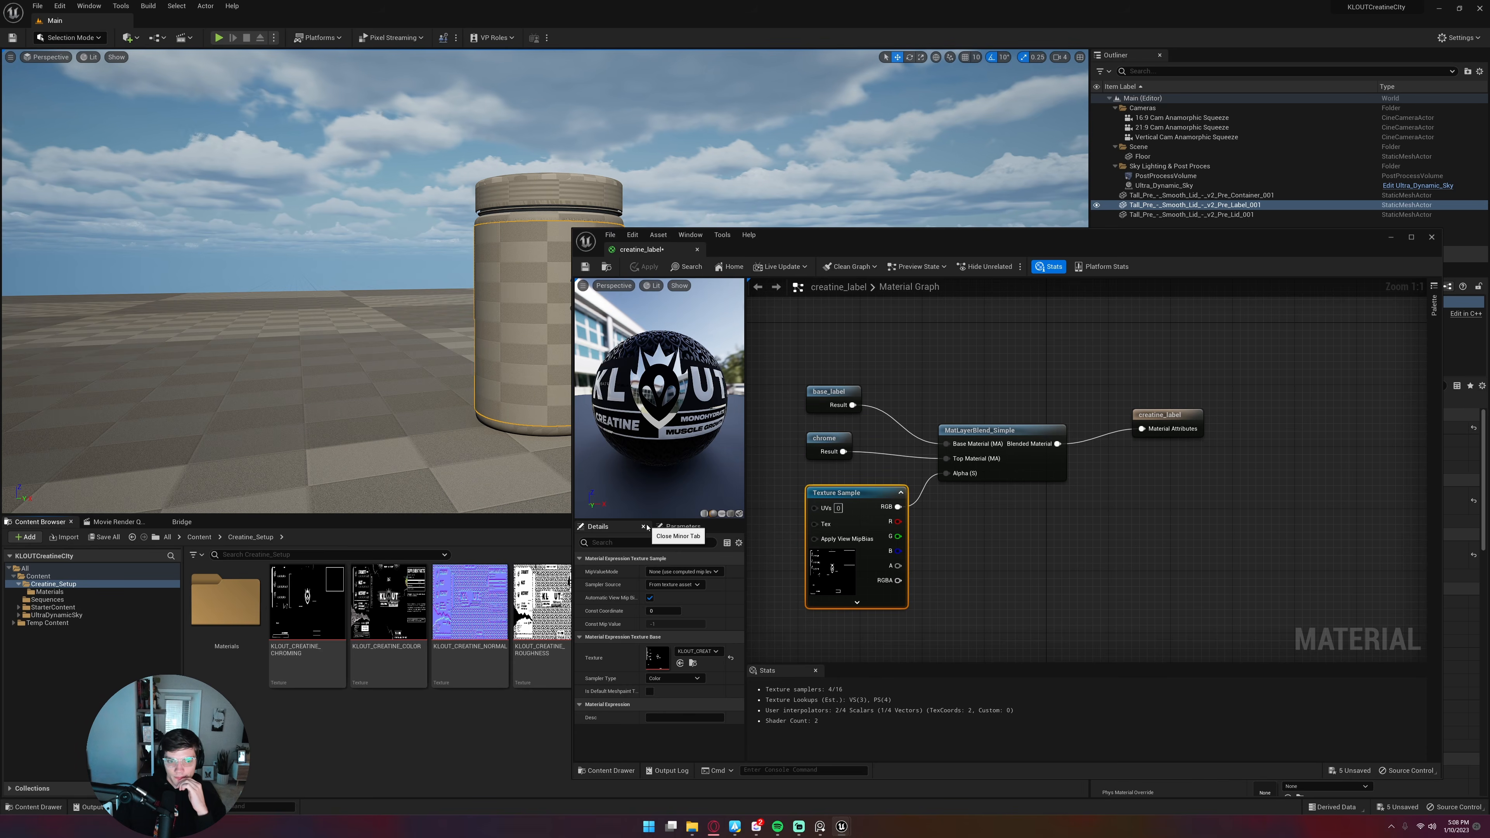
# Assign the creatine_label material to Element 0 of the jar's label mesh
pyautogui.moveTo(1014, 244); pyautogui.dragTo(897, 648)
pyautogui.doubleClick(260, 614)
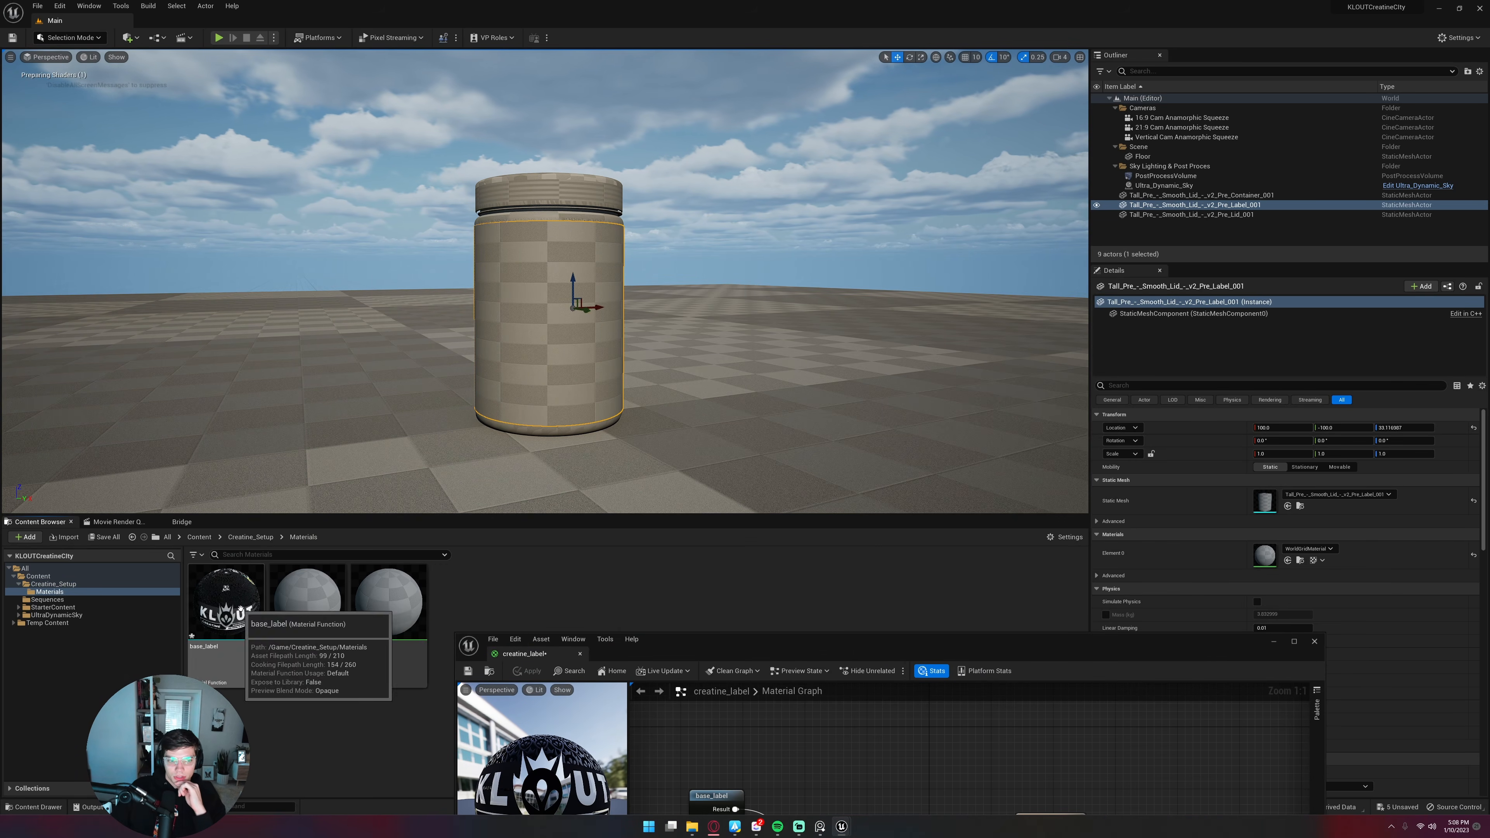
pyautogui.click(1308, 549)
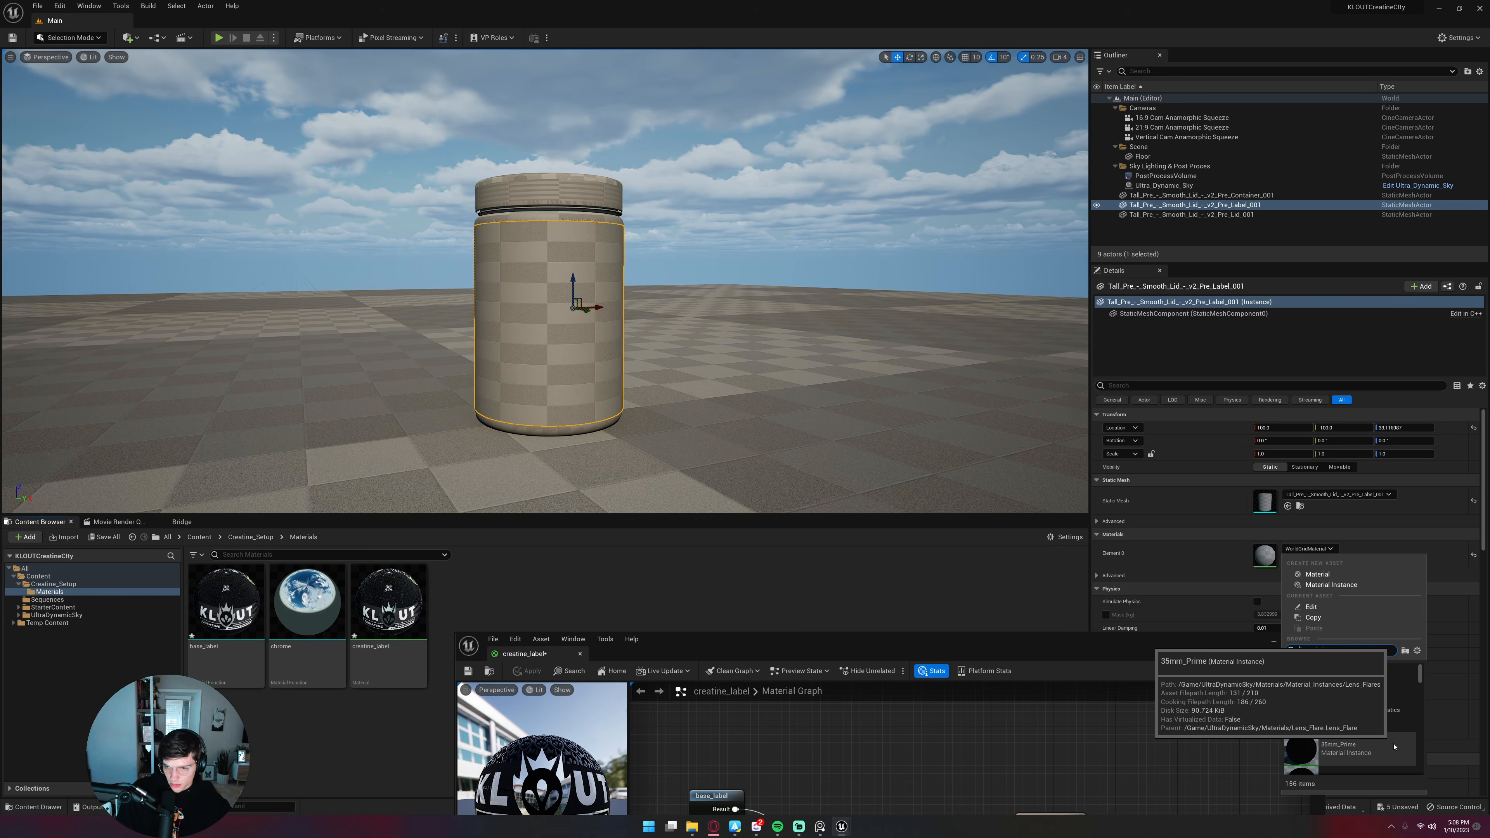
pyautogui.write('crea')
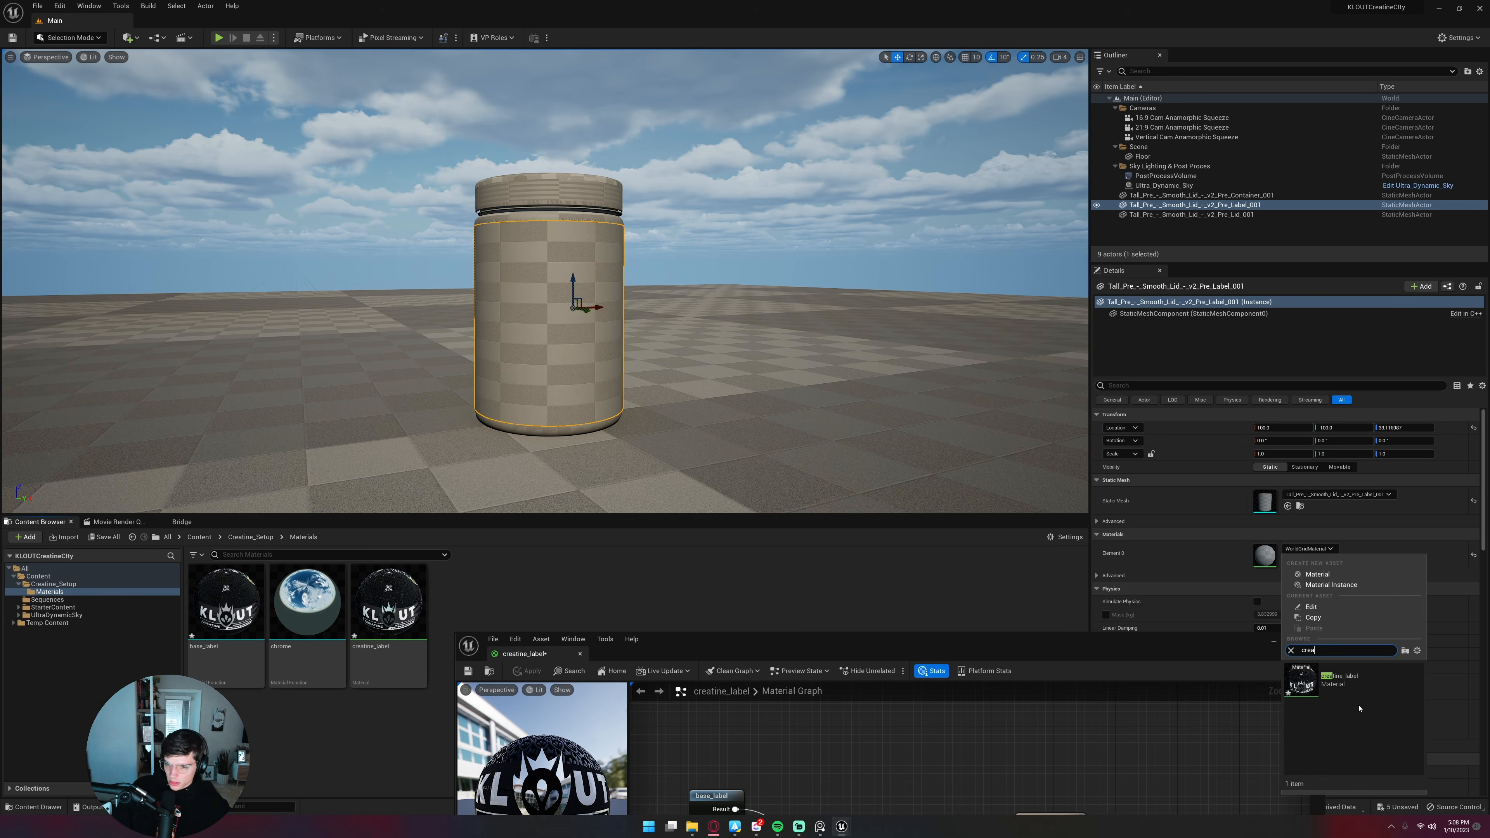
pyautogui.click(1340, 681)
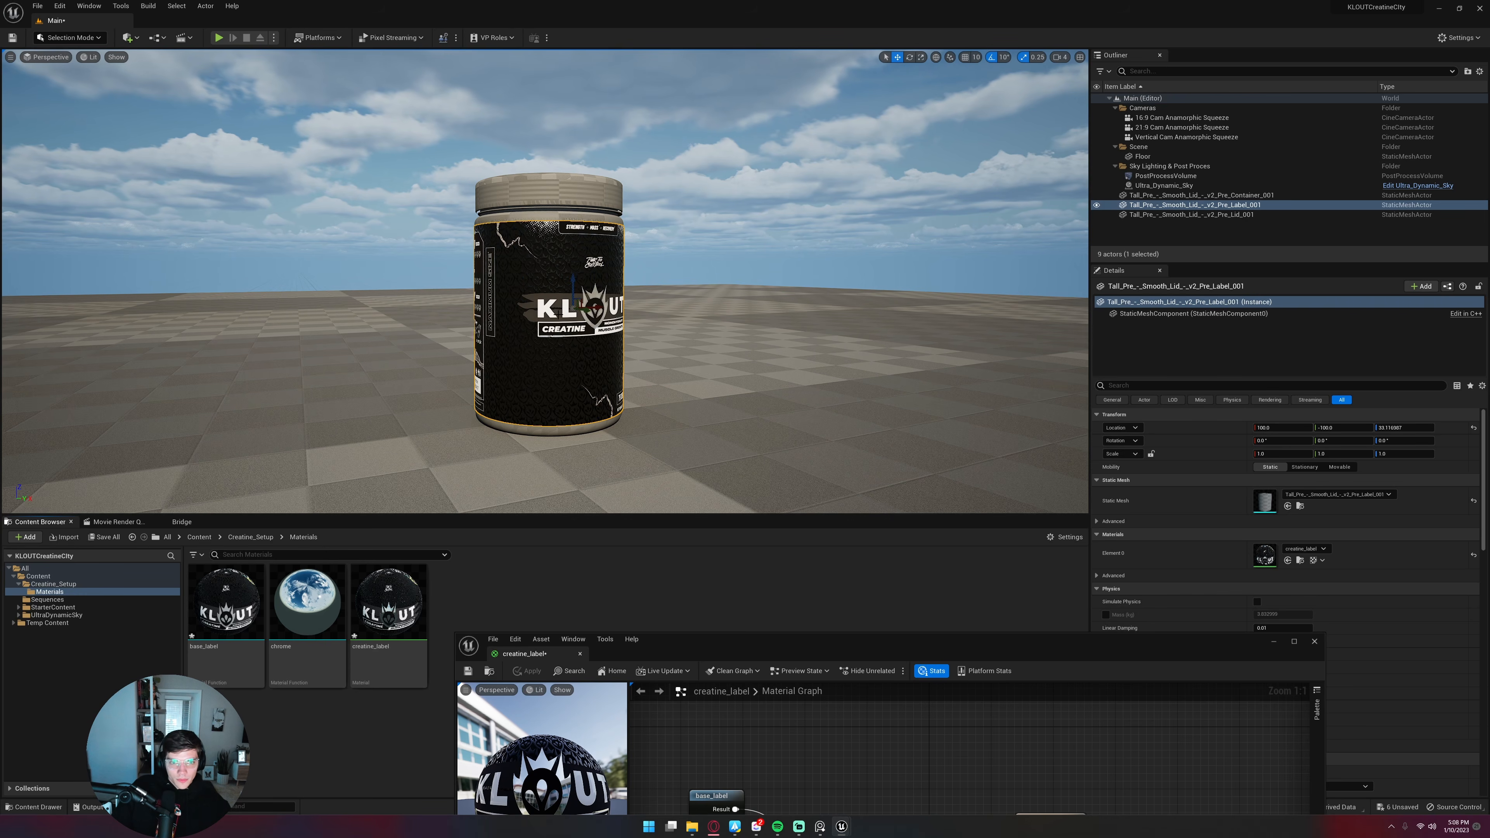
# Lower the viewport camera speed to 1
pyautogui.moveTo(559, 315); pyautogui.dragTo(411, 317, button='right')
pyautogui.press('s')
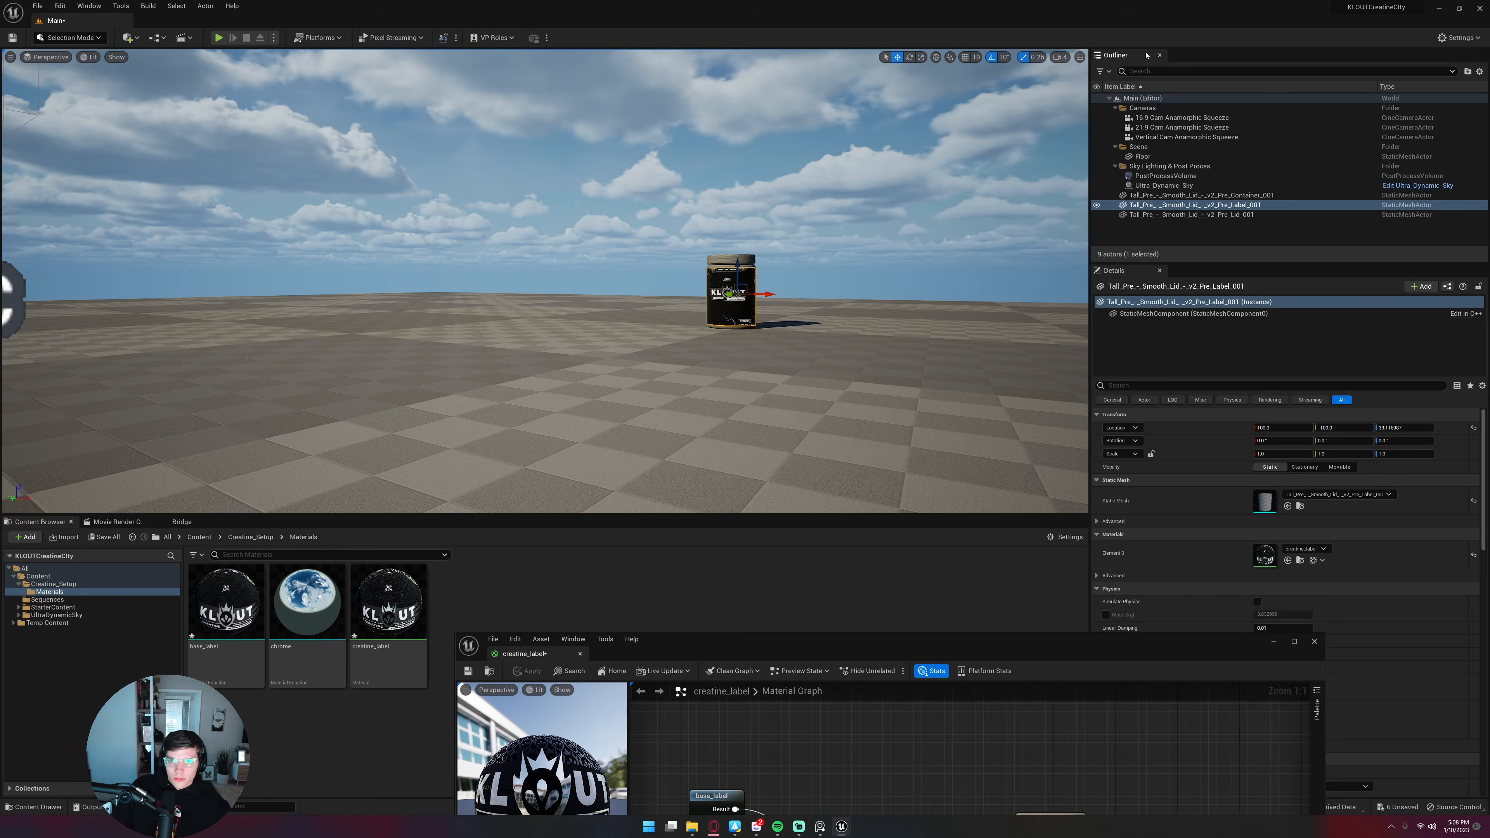
pyautogui.click(1059, 57)
pyautogui.moveTo(1069, 81); pyautogui.dragTo(1049, 83)
# Examine the creatine_label material on the jar up close from several viewing positions
pyautogui.moveTo(821, 264); pyautogui.dragTo(1039, 239, button='right')
pyautogui.press('w')
pyautogui.press('w')
pyautogui.press('w')
pyautogui.press('d')
pyautogui.press('a')
pyautogui.press('s')
pyautogui.press('a')
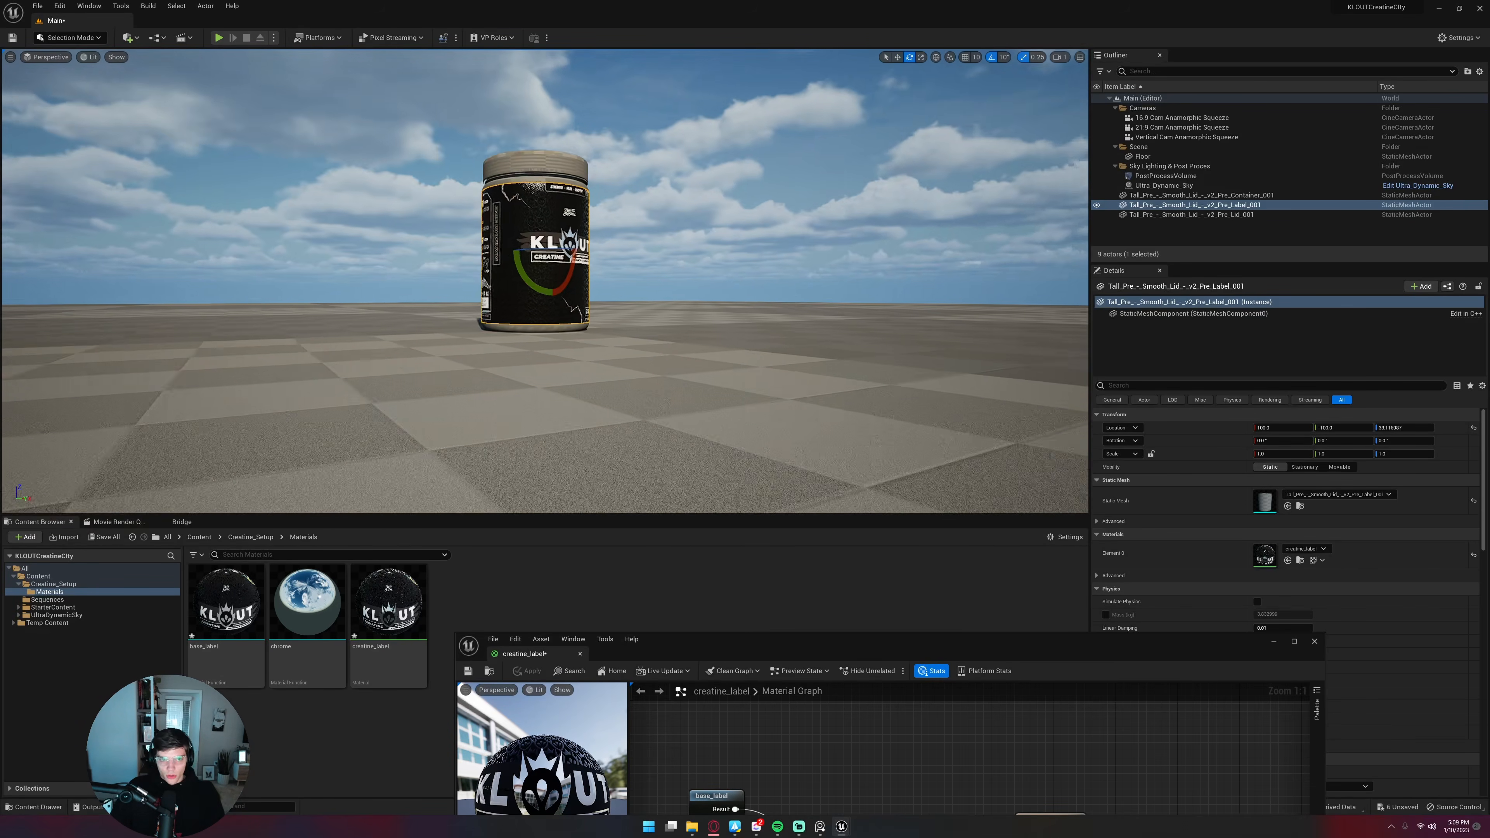